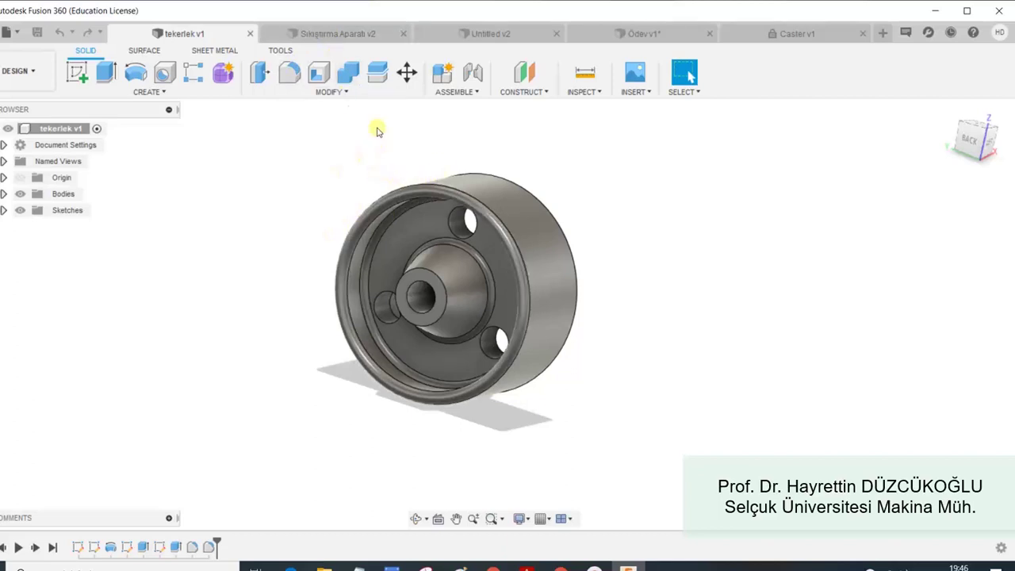
Look over the Sıkıştırma Aparatı, Untitled and Ödev designs, orbiting them, and end on Caster v1 tilted in 3D.
click(340, 32)
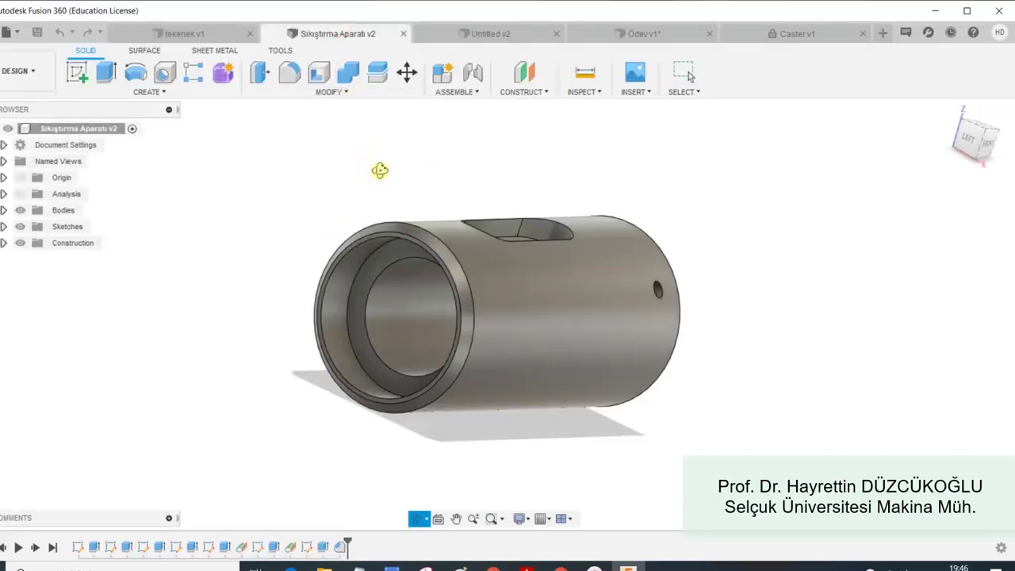
mouse_move(318, 224)
mouse_down()
mouse_move(330, 163)
mouse_move(365, 198)
mouse_move(322, 195)
mouse_up()
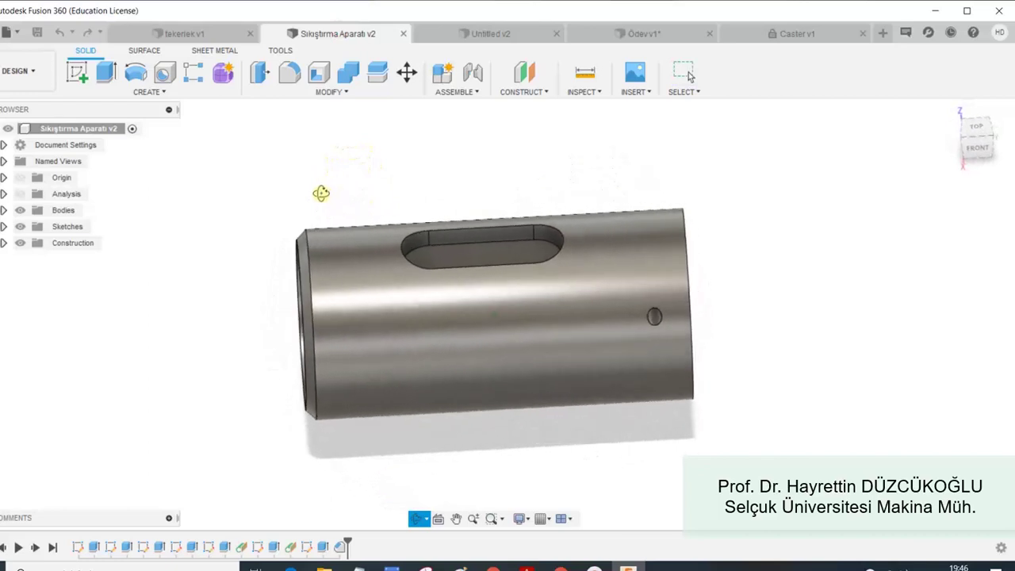
key(Escape)
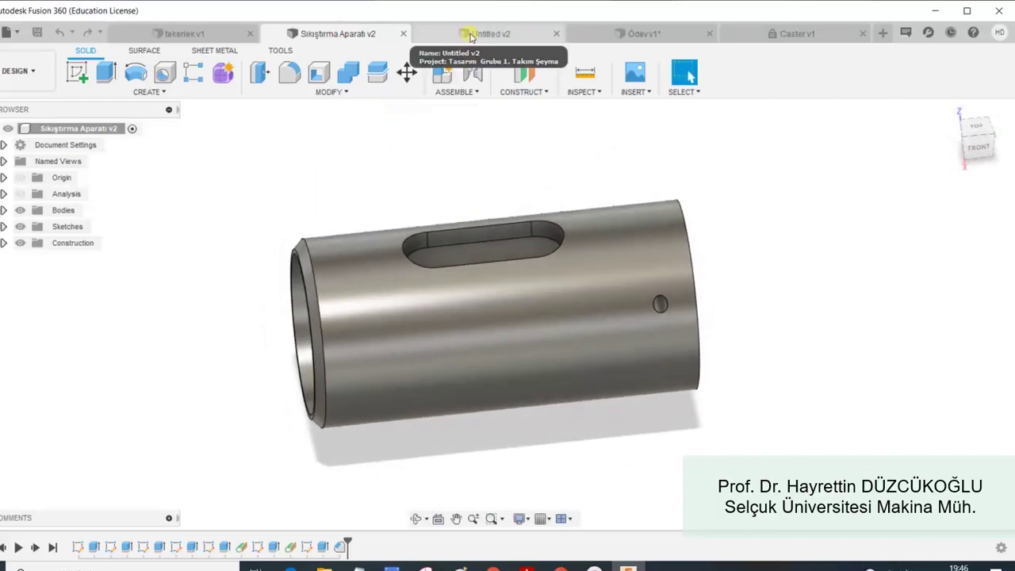
click(470, 35)
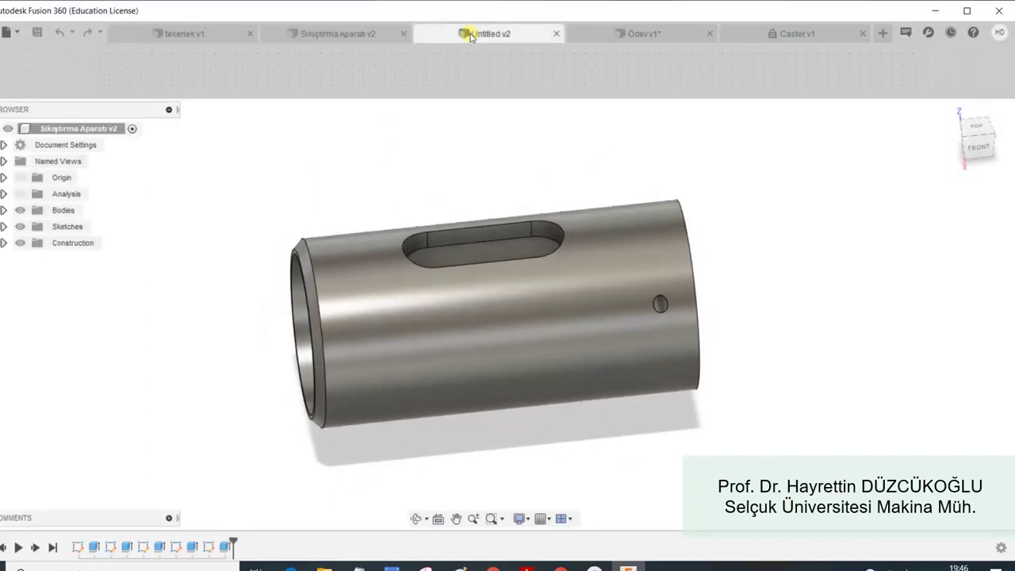
click(638, 34)
mouse_move(647, 219)
shift+middle_down()
mouse_move(687, 270)
mouse_move(655, 288)
mouse_move(534, 193)
mouse_move(574, 241)
shift+middle_up()
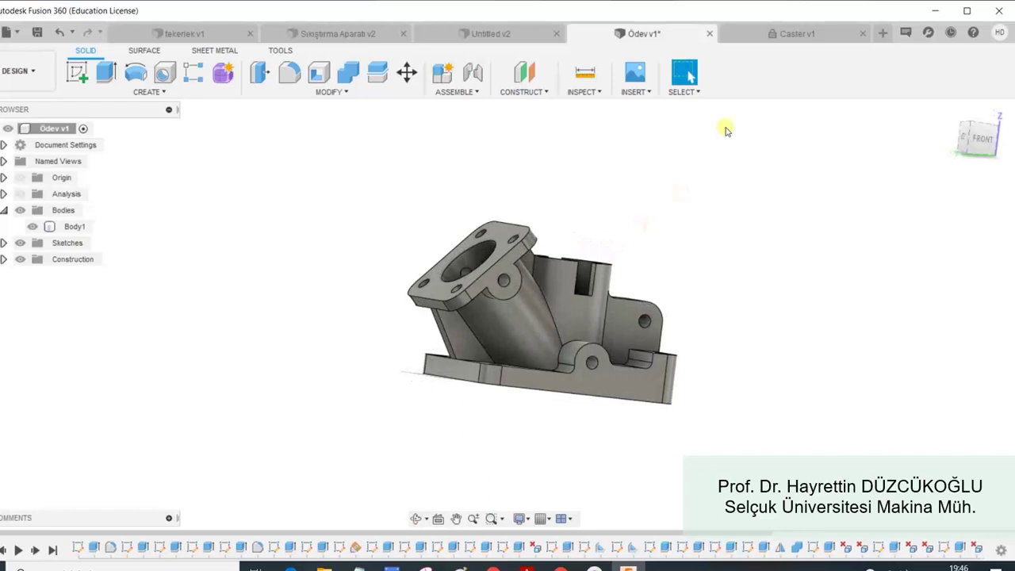
click(797, 33)
mouse_move(688, 224)
shift+middle_down()
mouse_move(743, 243)
mouse_move(754, 259)
mouse_move(689, 219)
mouse_move(635, 251)
mouse_move(707, 238)
mouse_move(696, 281)
mouse_move(686, 259)
mouse_move(700, 252)
mouse_move(709, 262)
shift+middle_up()
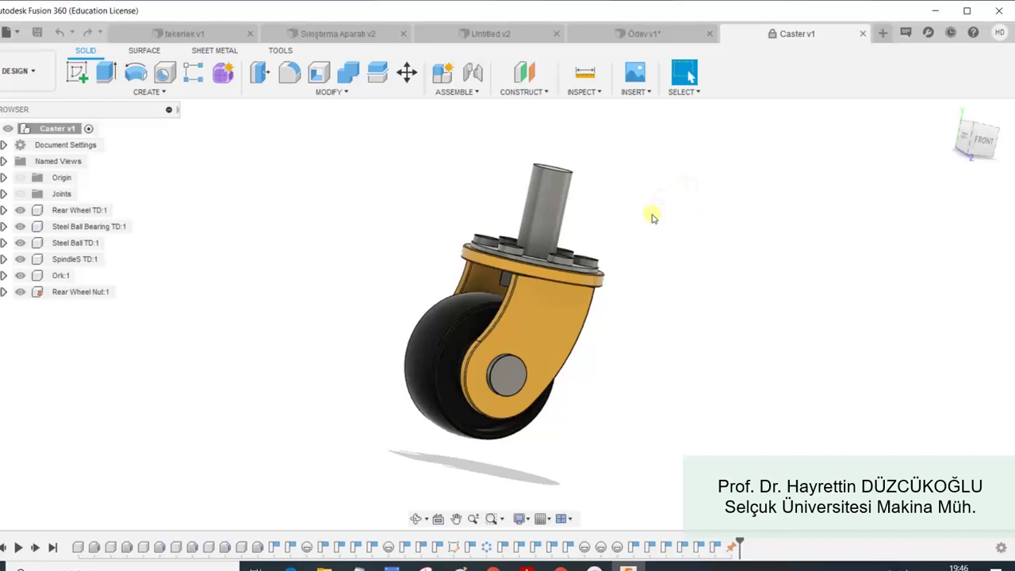
Return to tekerlek v1 and orbit the wheel to view its back, side and underside.
click(189, 35)
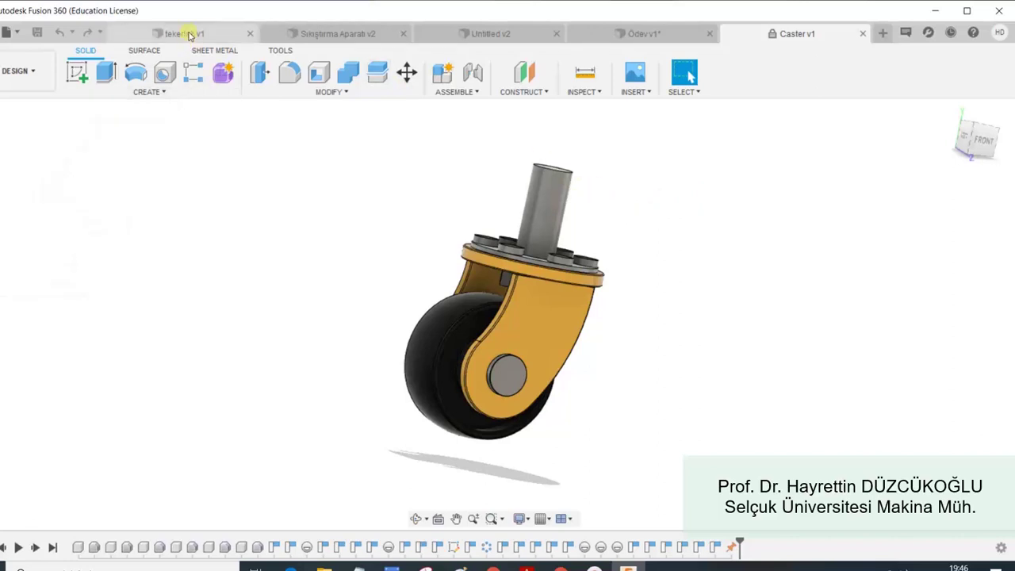
shift+middle_drag(322, 222, 384, 266)
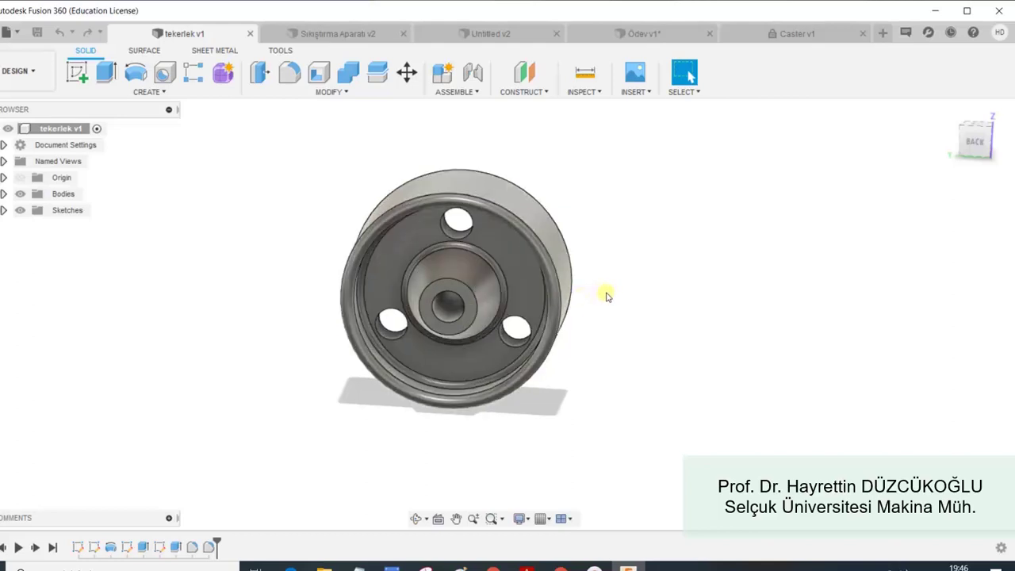
shift+middle_drag(610, 286, 619, 279)
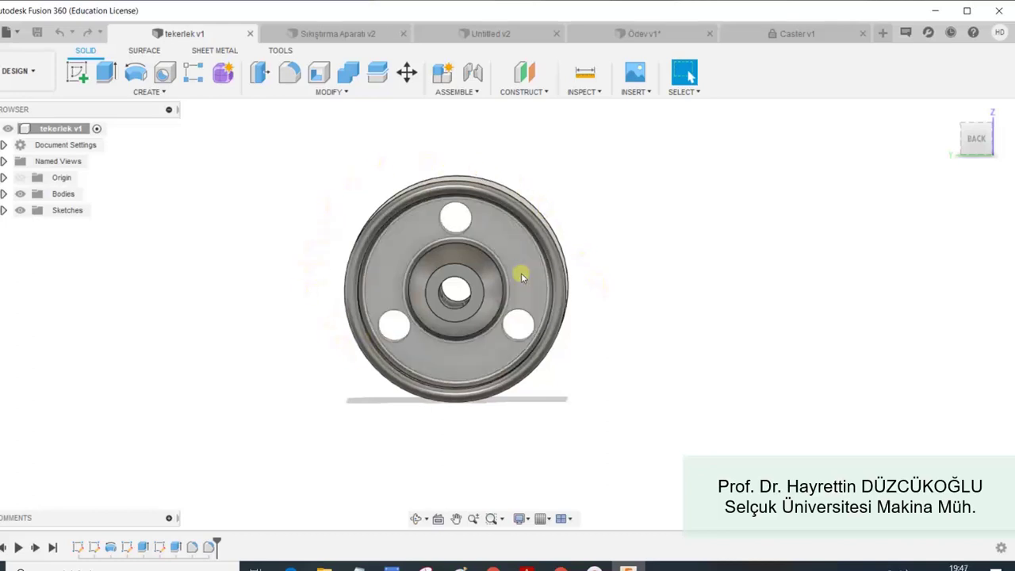
click(977, 139)
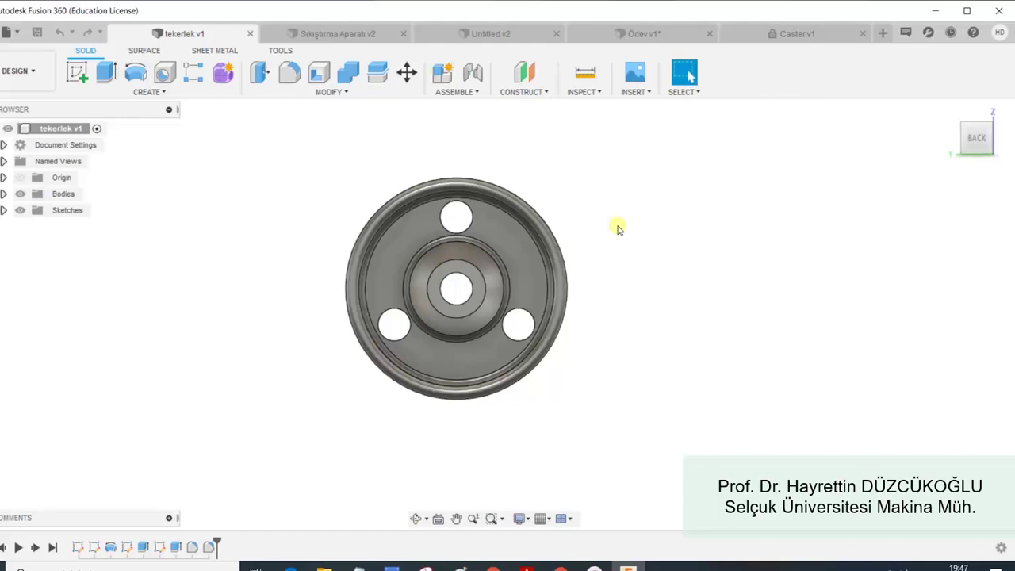
mouse_move(580, 272)
shift+middle_down()
mouse_move(708, 272)
mouse_move(571, 265)
mouse_move(580, 265)
shift+middle_up()
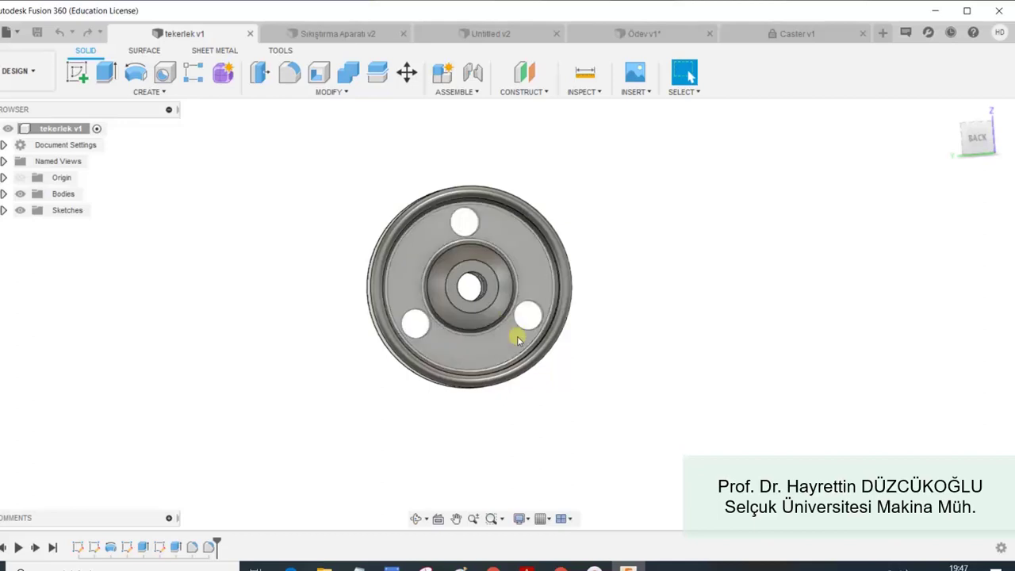
mouse_move(502, 336)
shift+middle_down()
mouse_move(501, 231)
mouse_move(564, 220)
mouse_move(519, 233)
mouse_move(452, 220)
mouse_move(574, 293)
mouse_move(483, 254)
mouse_move(544, 292)
mouse_move(546, 268)
mouse_move(659, 299)
mouse_move(632, 410)
mouse_move(638, 377)
shift+middle_up()
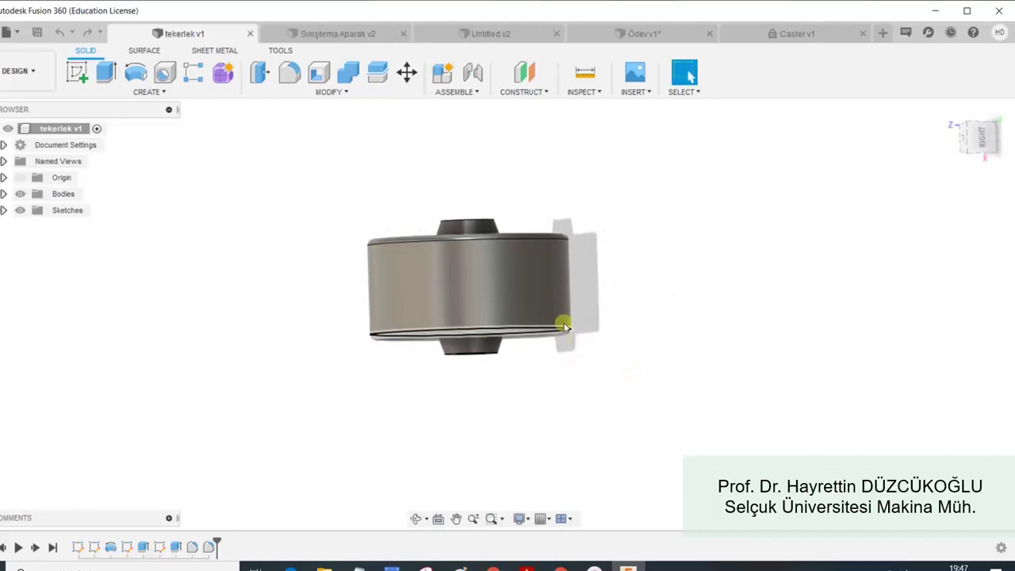
Make the wheel's right-side view the Front view.
click(981, 141)
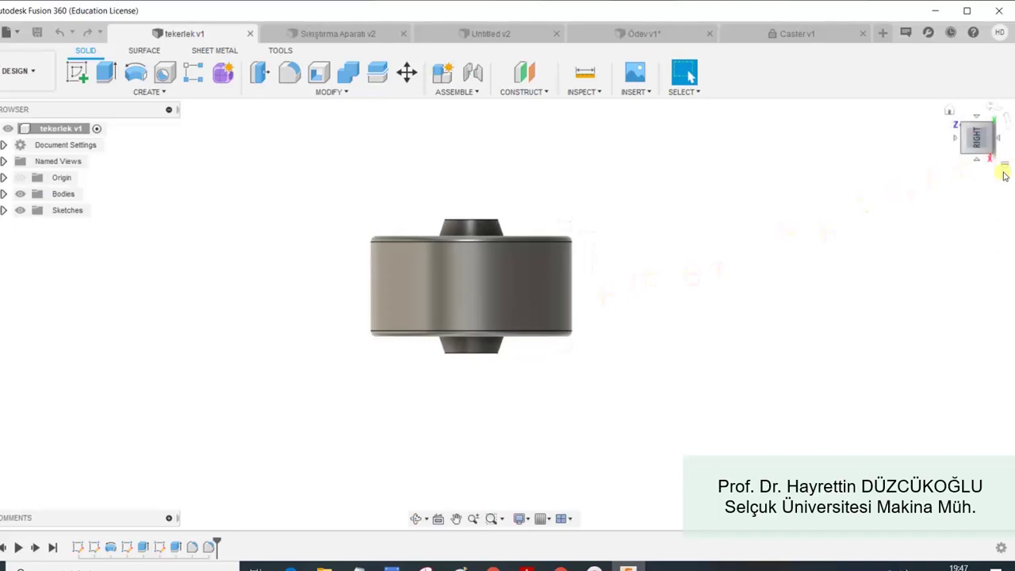
click(1005, 168)
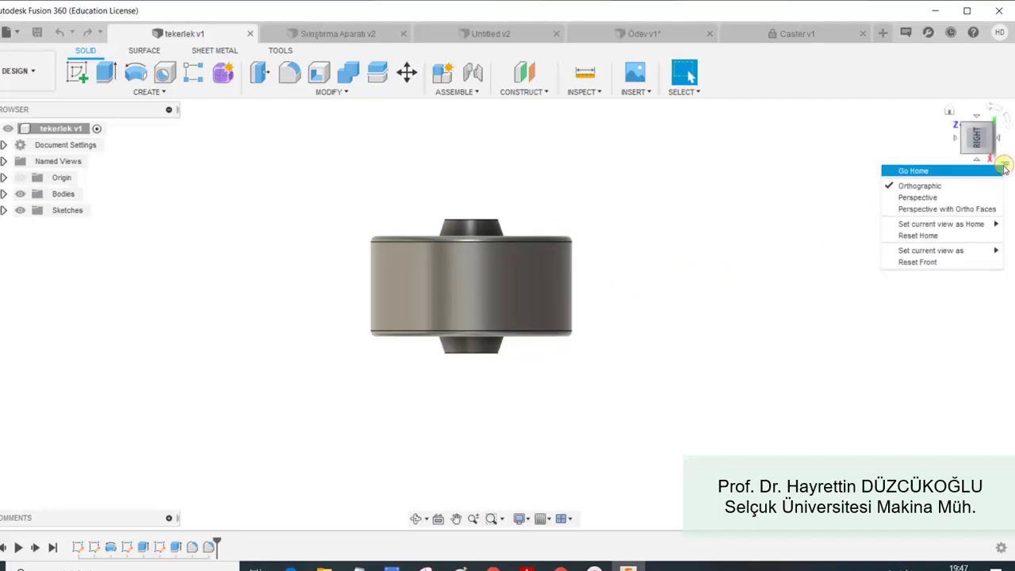
mouse_move(930, 250)
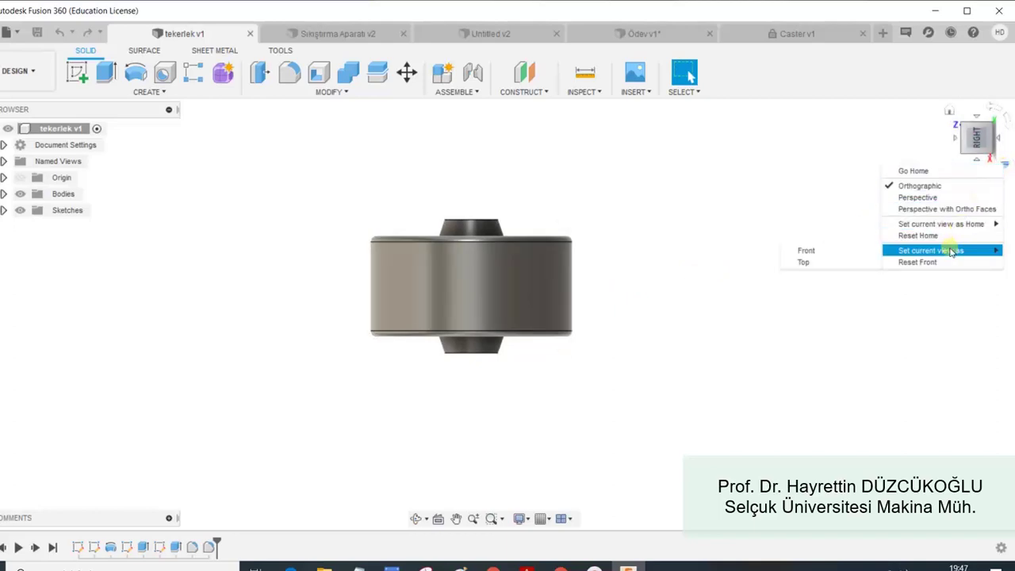
click(843, 250)
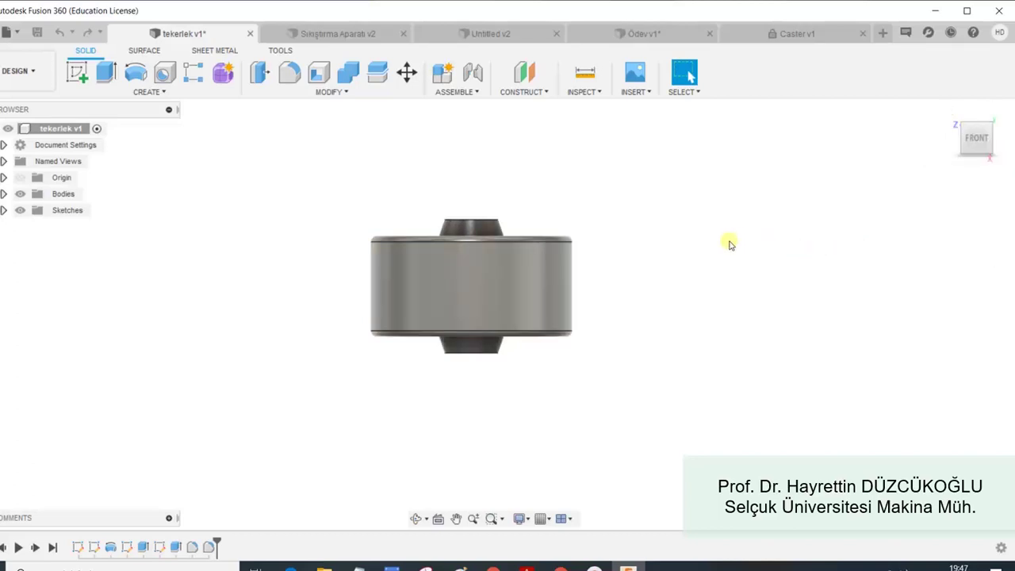
Save a new version of the wheel design with the description 'teknik resim'.
key(ctrl+s)
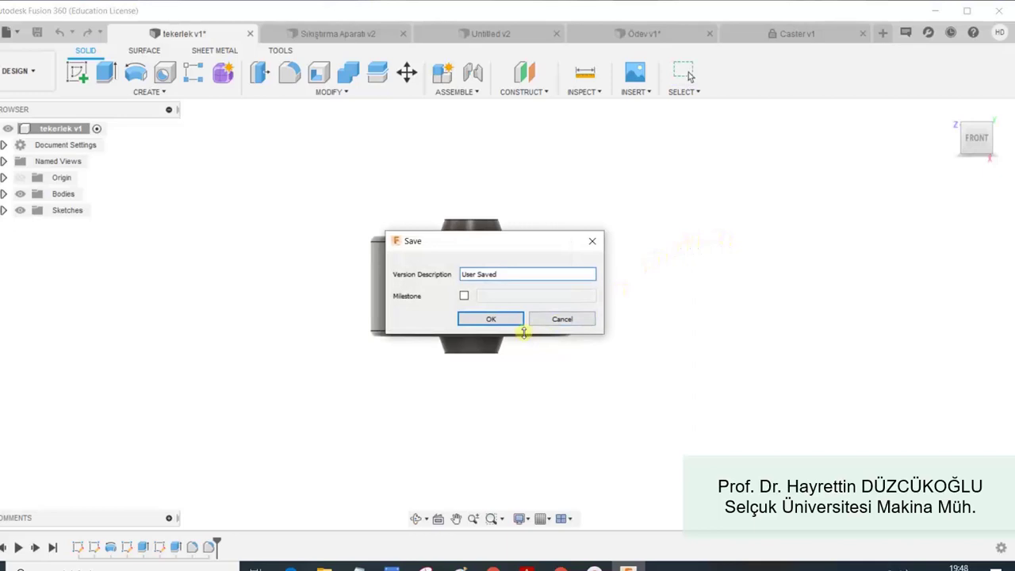
drag(519, 274, 437, 272)
text(teknik resim)
click(486, 320)
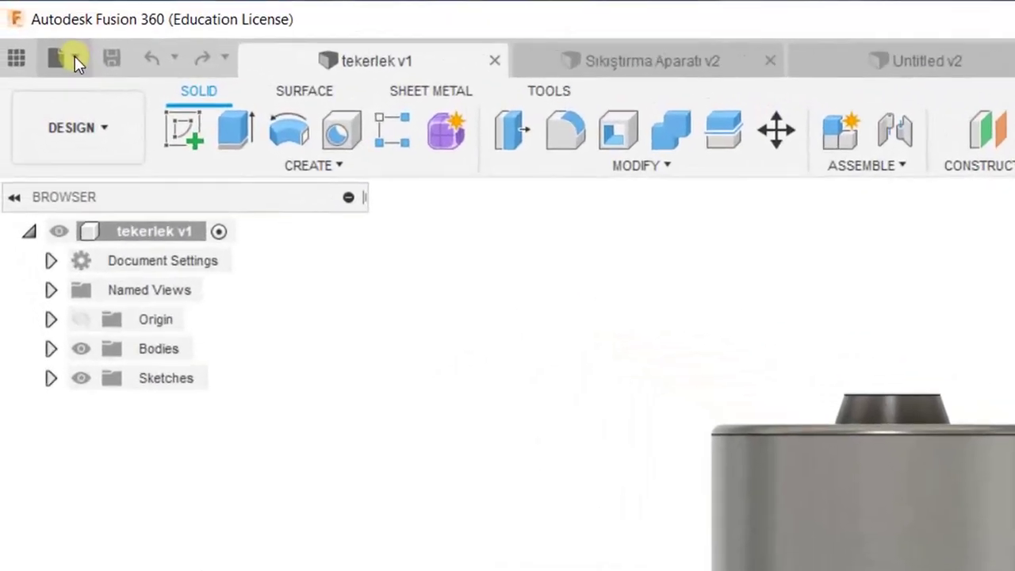
Start a New Drawing From Design for the tekerlek wheel, bringing up Create Drawing.
click(10, 33)
click(509, 346)
click(121, 129)
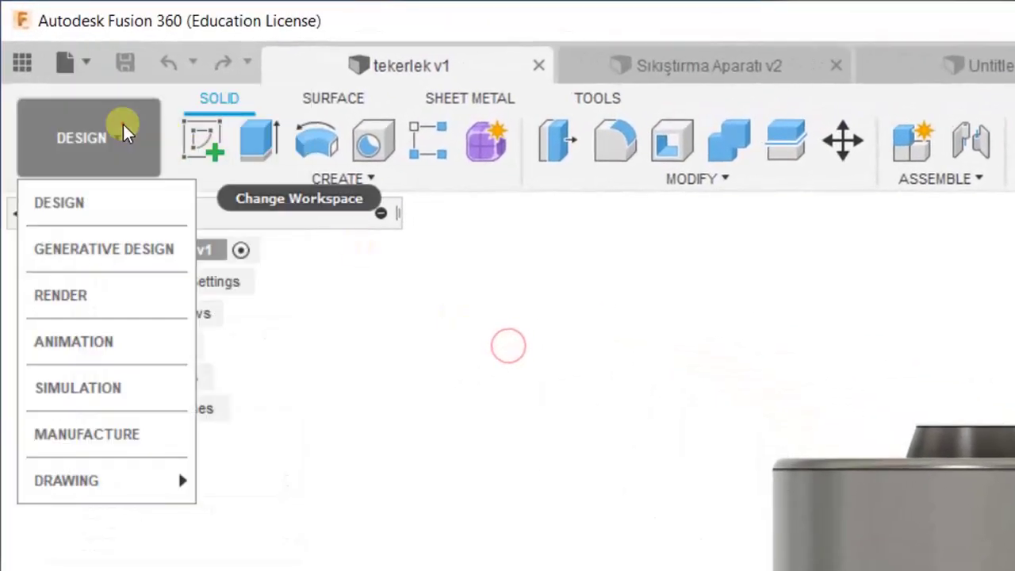
click(218, 490)
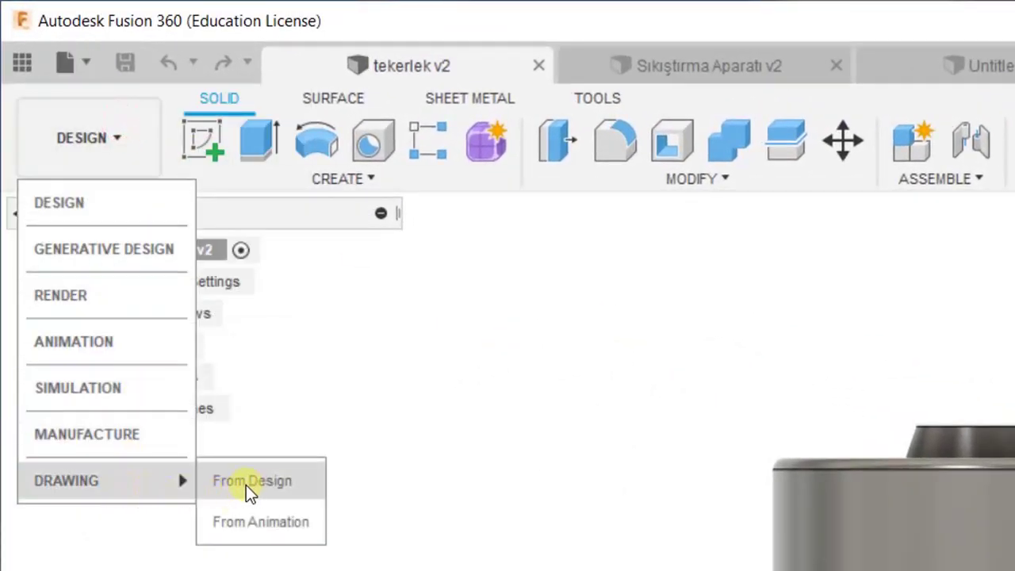
click(408, 427)
click(87, 64)
mouse_move(123, 190)
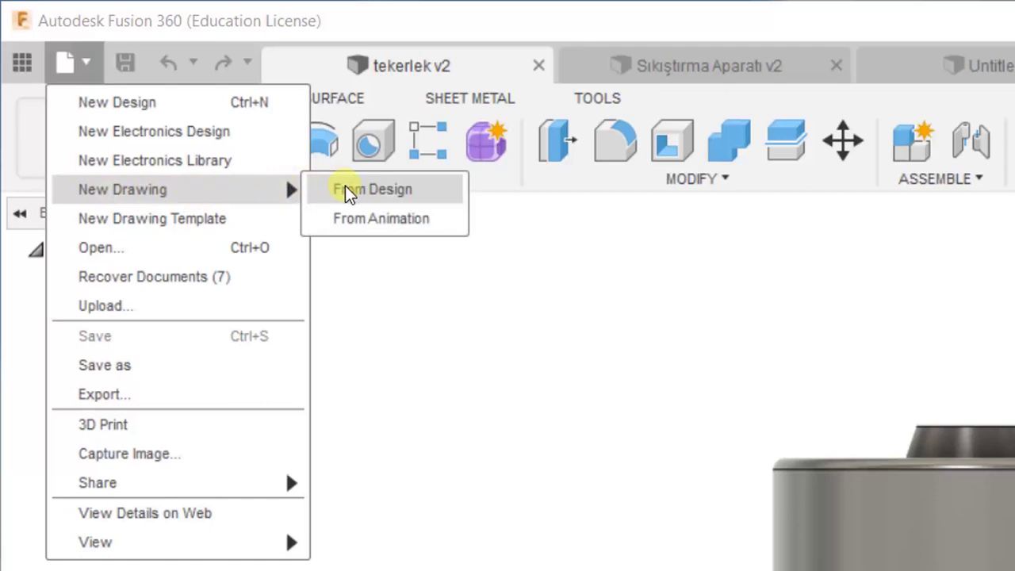
click(345, 190)
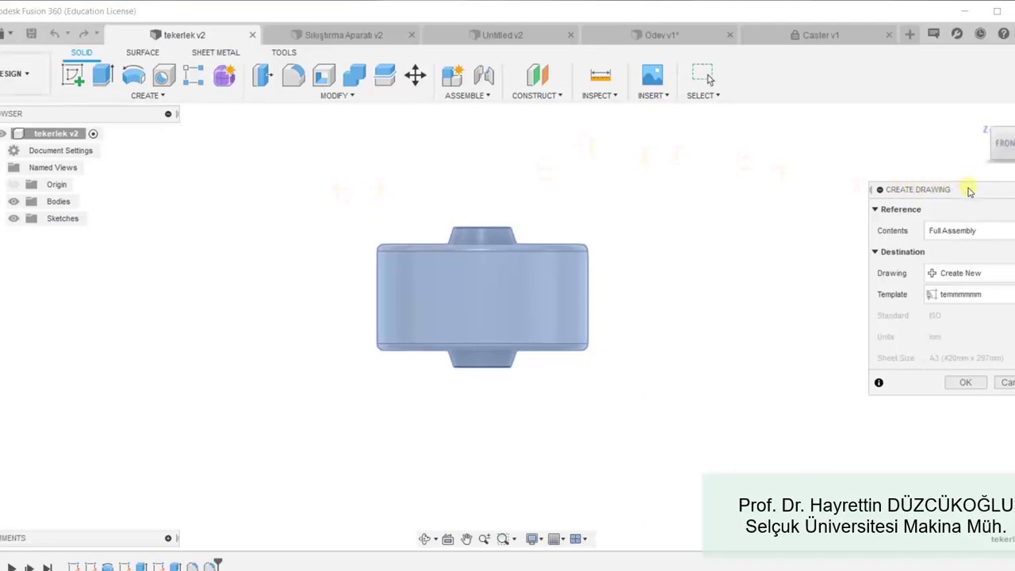
Keep Full Assembly contents and Create New, and switch the template to From Scratch.
drag(969, 190, 878, 170)
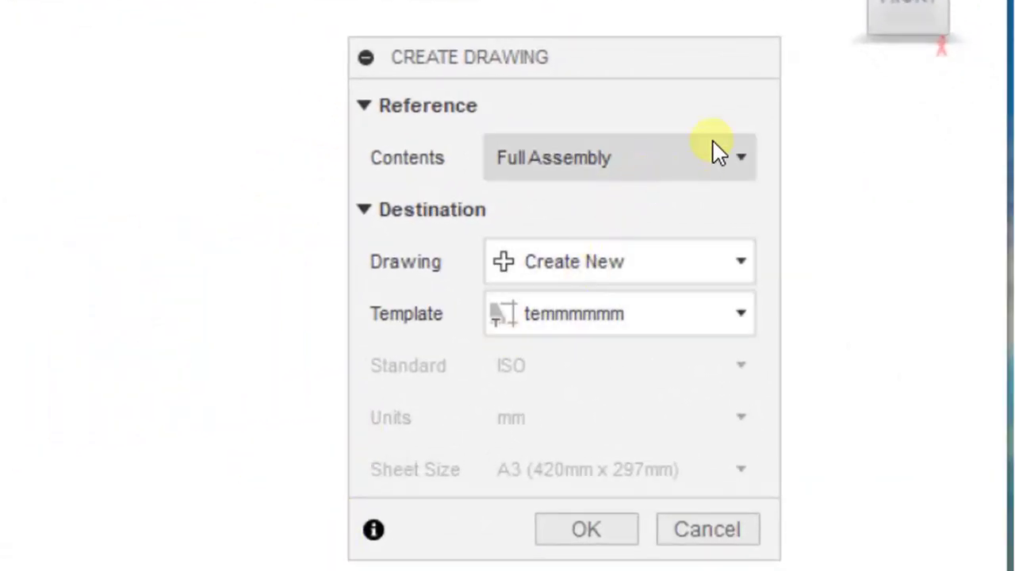
click(712, 149)
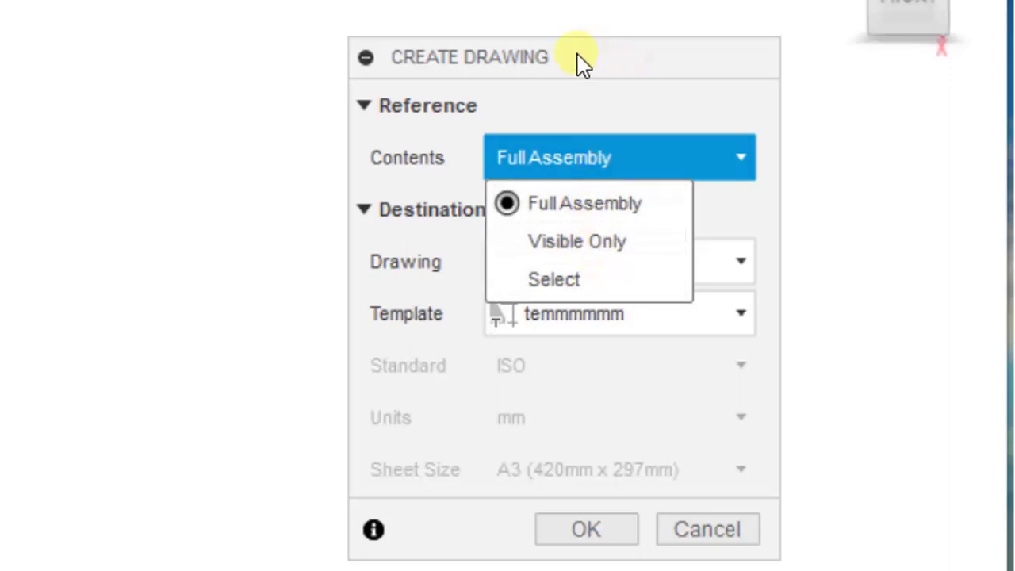
click(569, 204)
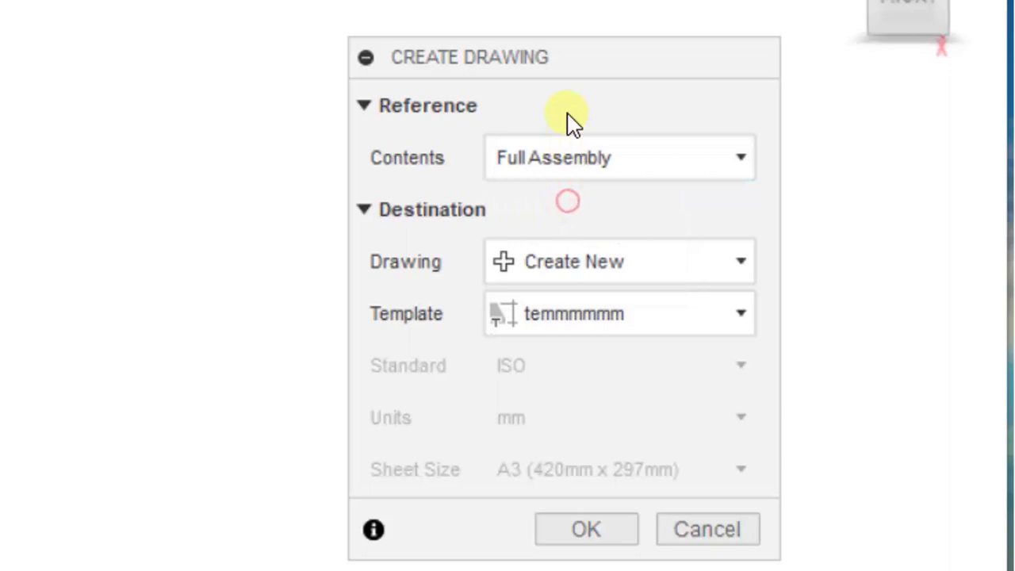
click(722, 265)
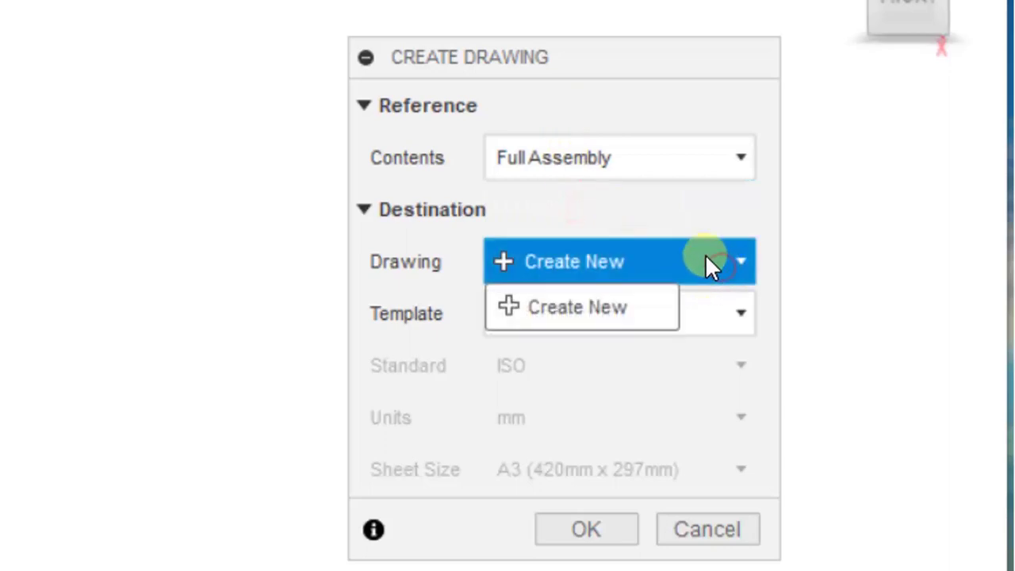
click(608, 301)
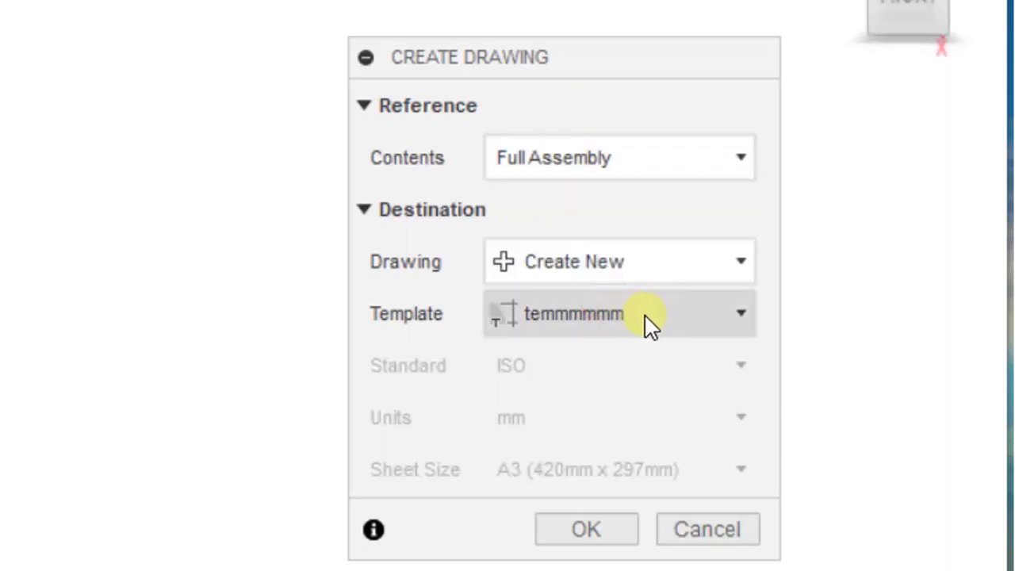
click(691, 315)
click(629, 359)
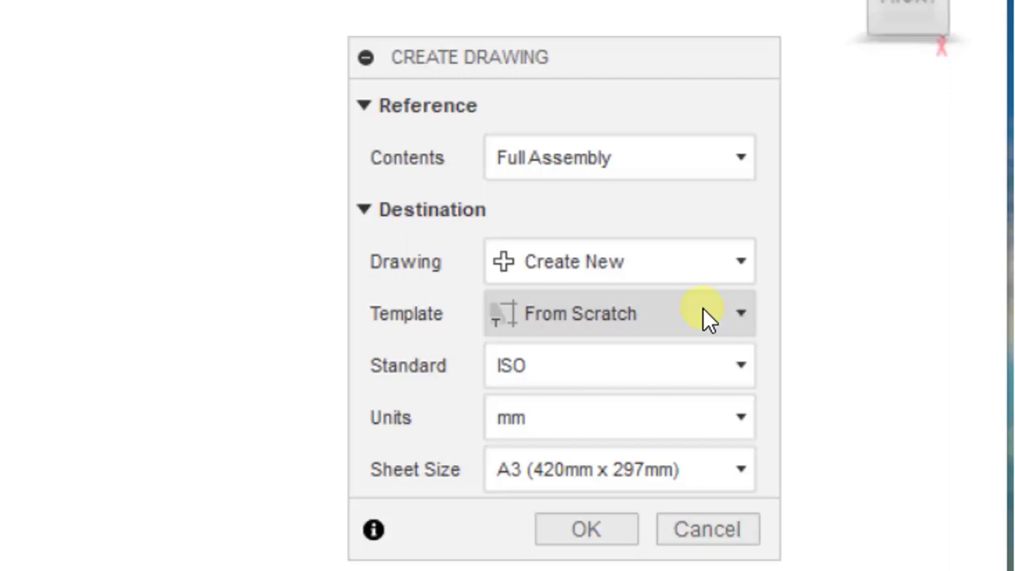
Create the drawing with ISO standard, mm units and an A3 (420mm x 297mm) sheet.
click(707, 318)
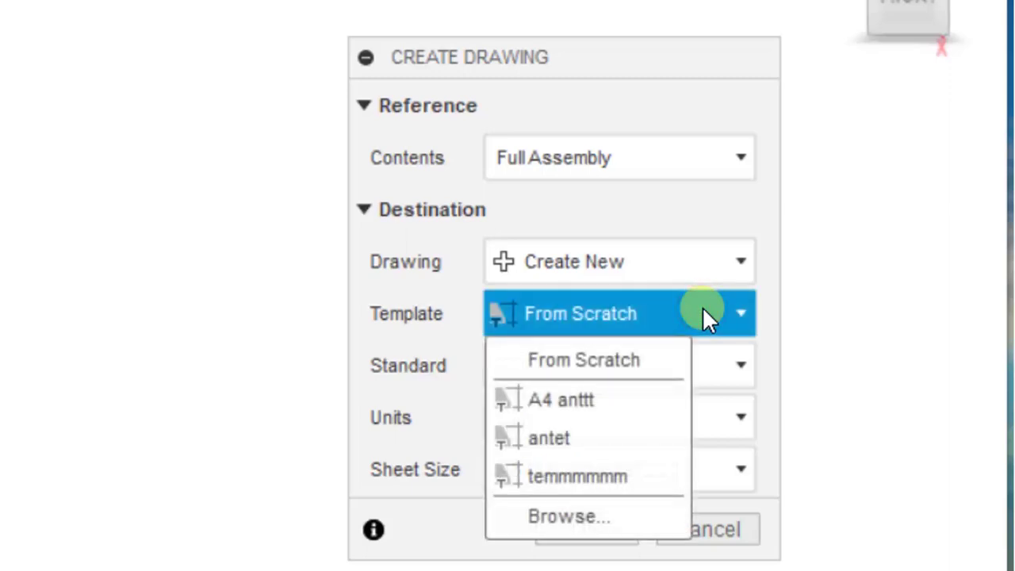
click(704, 316)
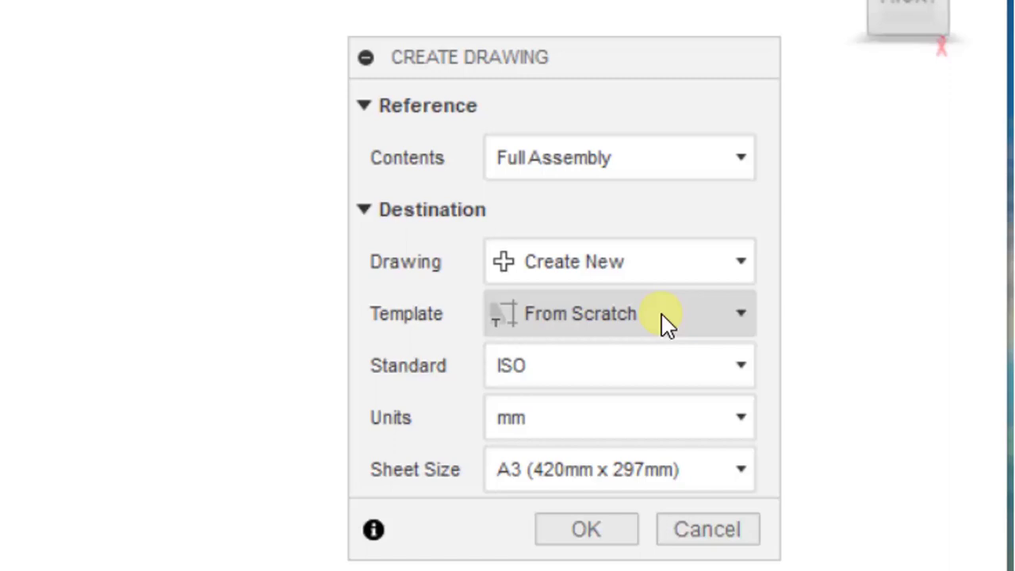
click(688, 350)
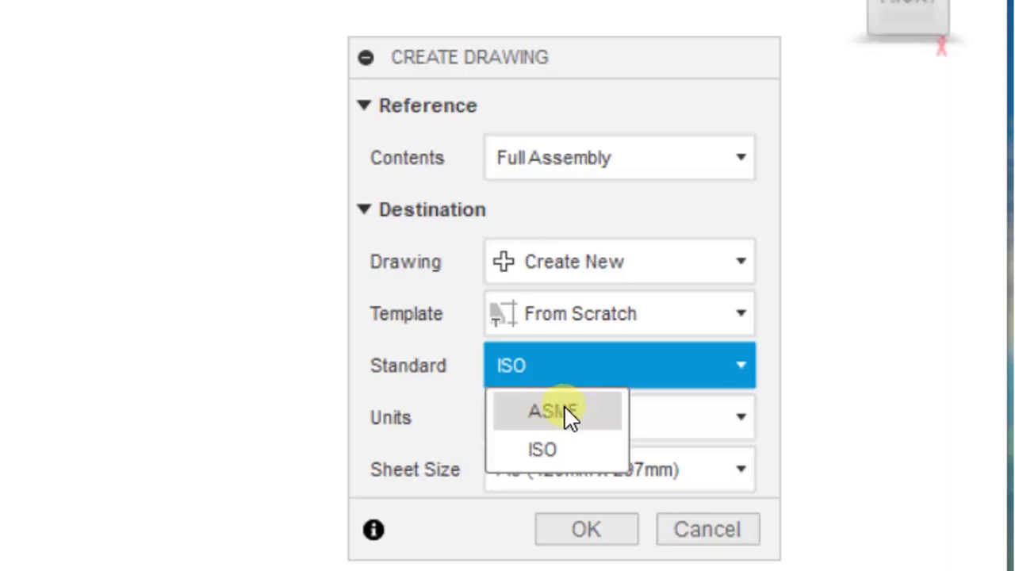
click(562, 450)
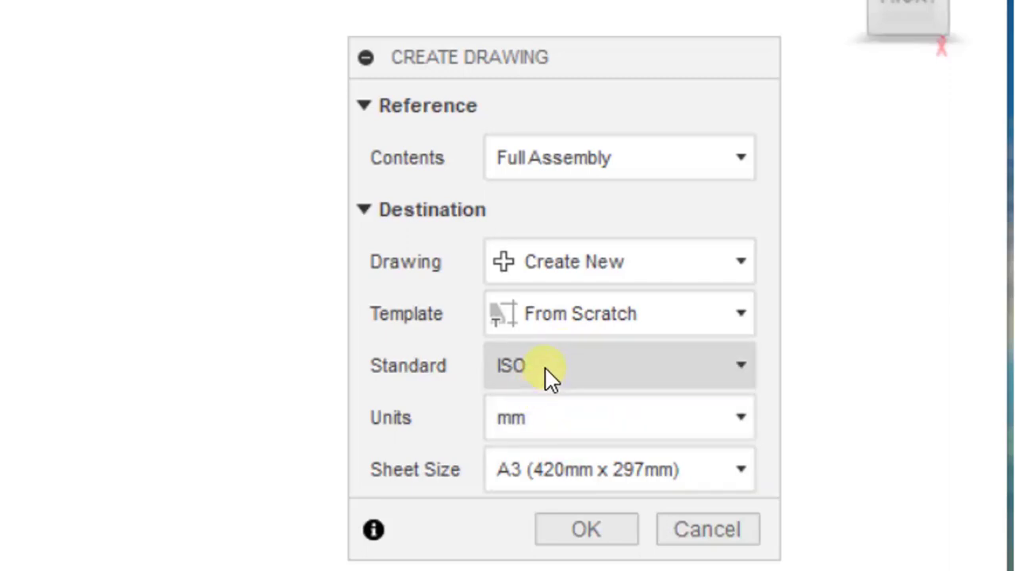
click(620, 423)
click(552, 496)
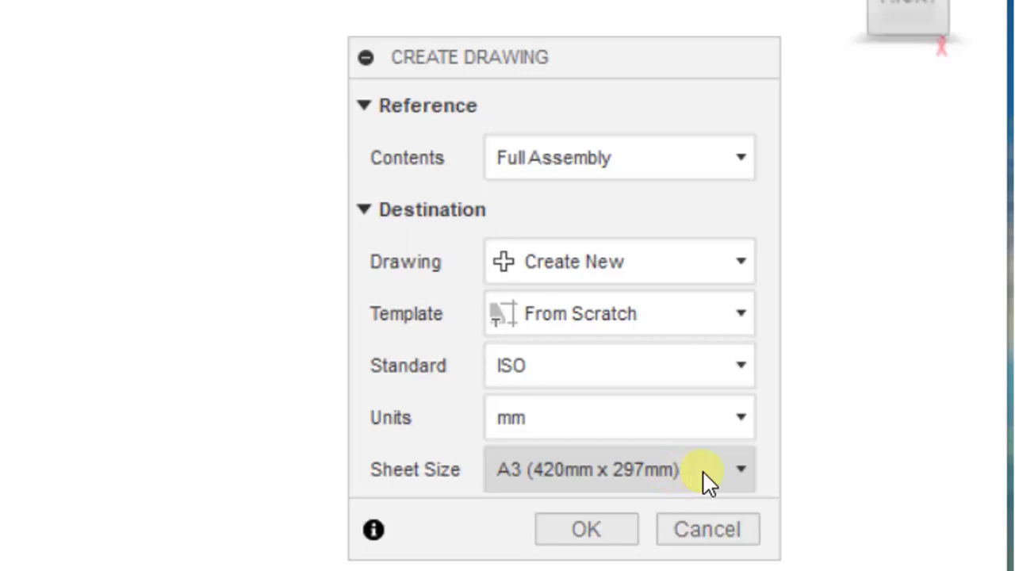
click(738, 471)
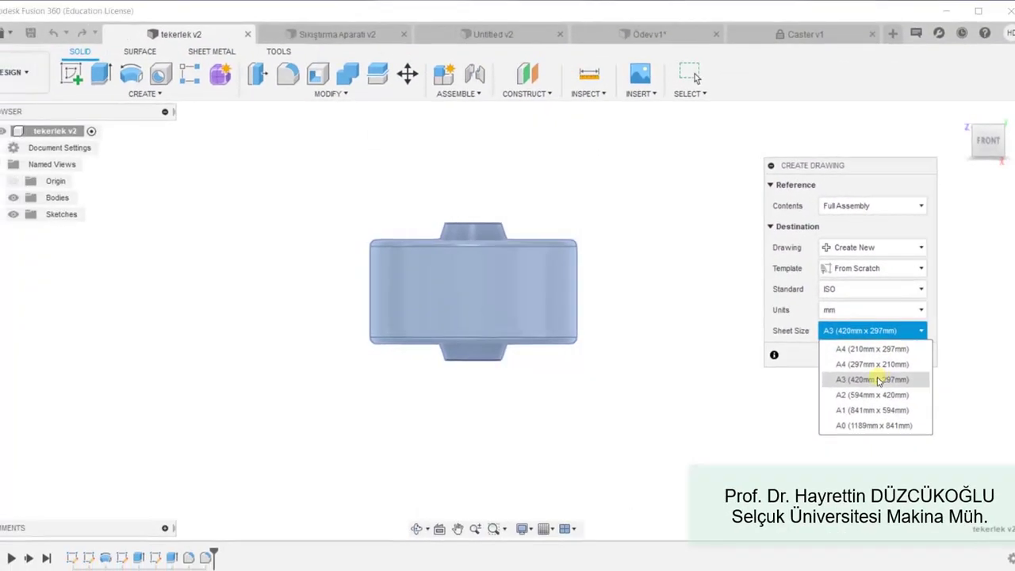
click(878, 381)
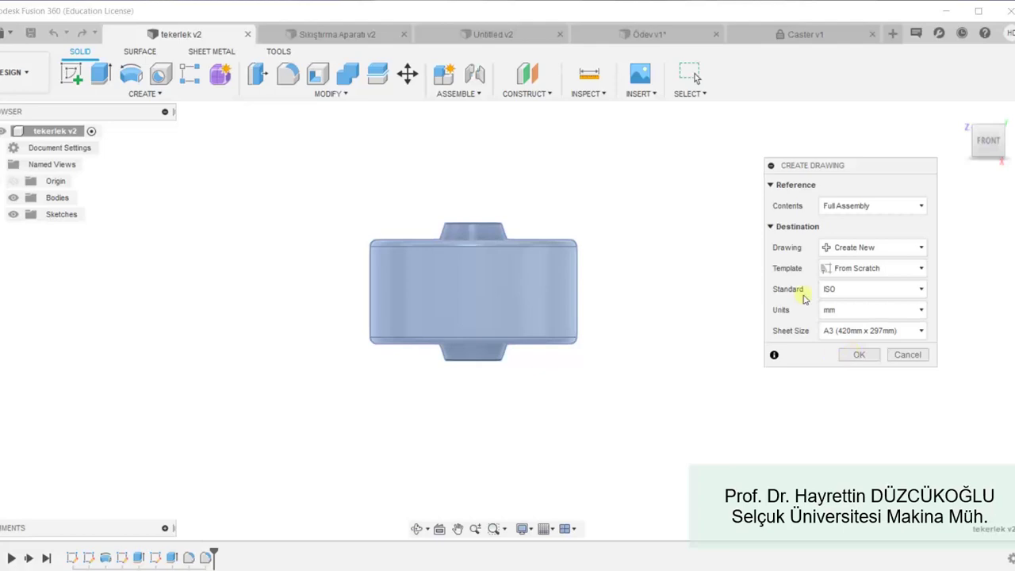
click(862, 355)
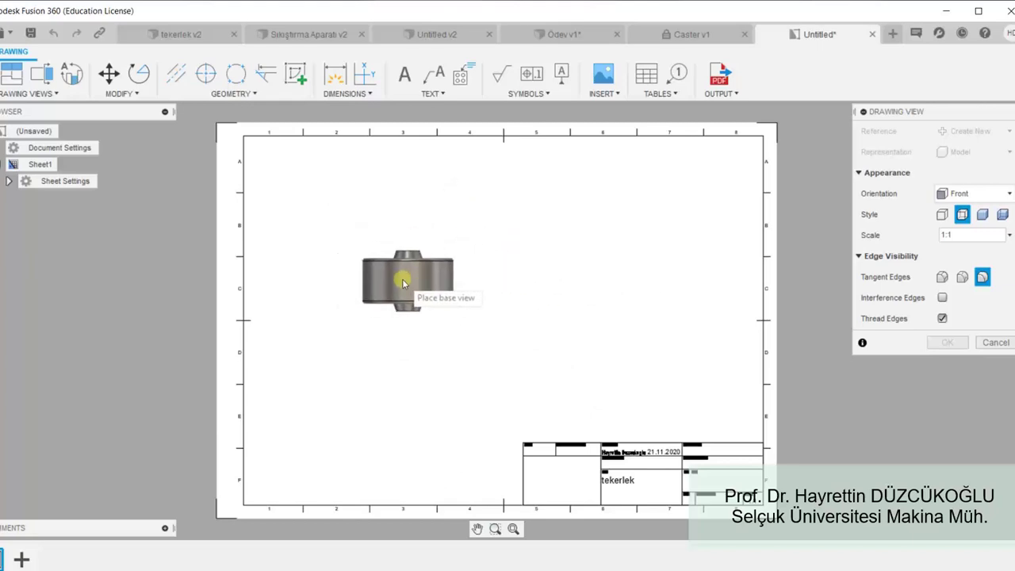
Place the wheel's Front base view at 2:1 scale in the sheet's upper left.
click(1009, 236)
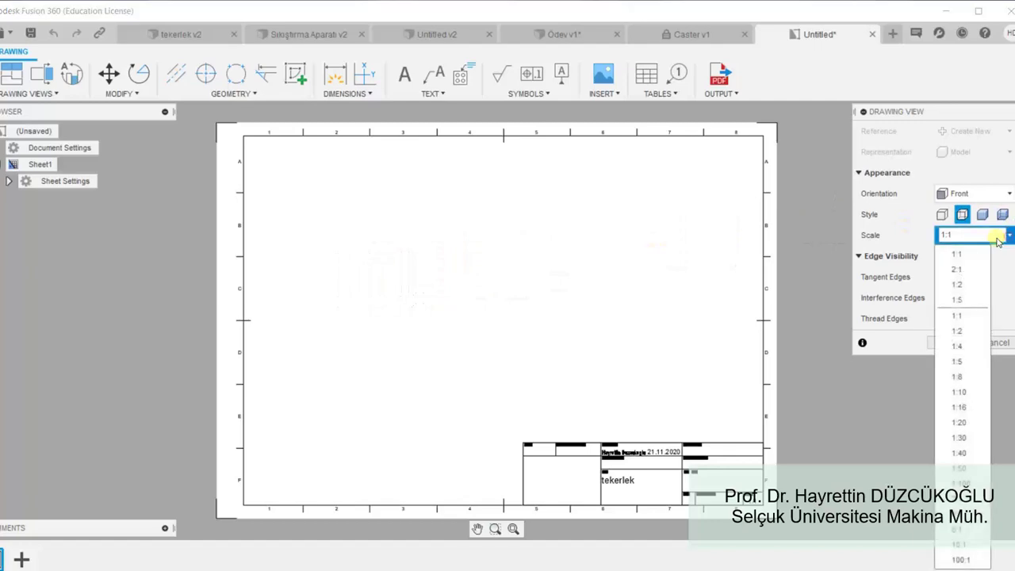
click(957, 270)
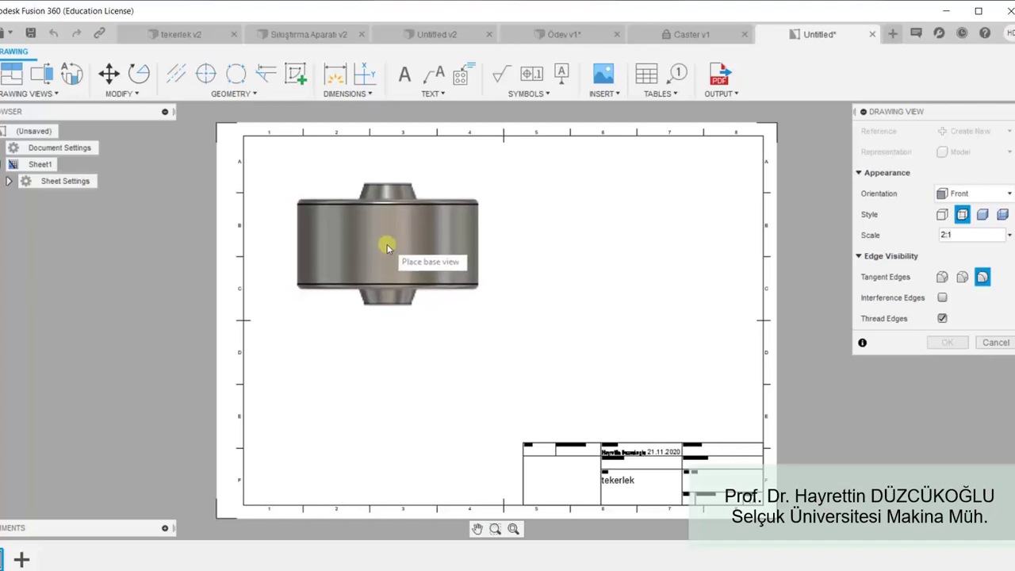
click(387, 241)
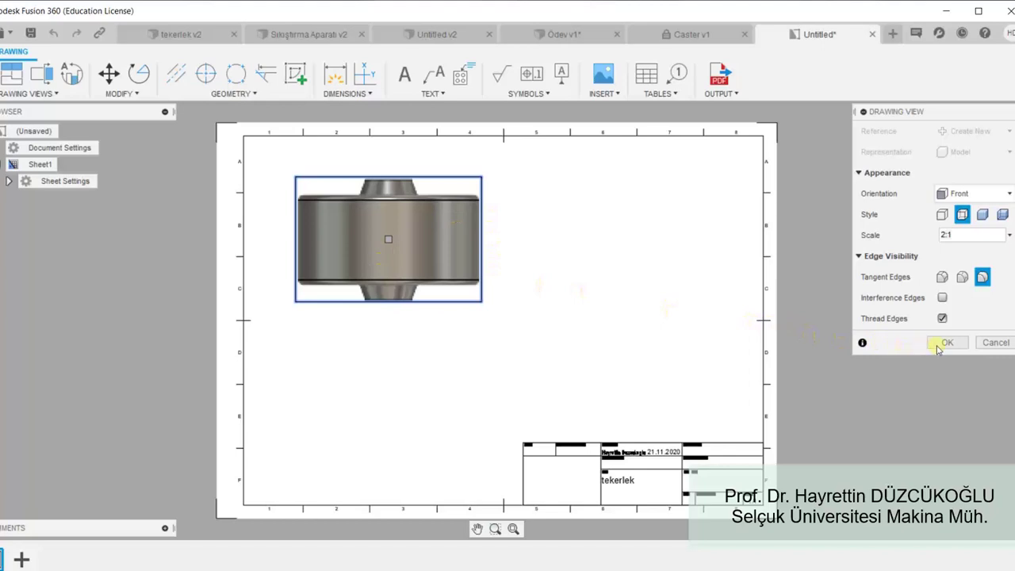
click(944, 342)
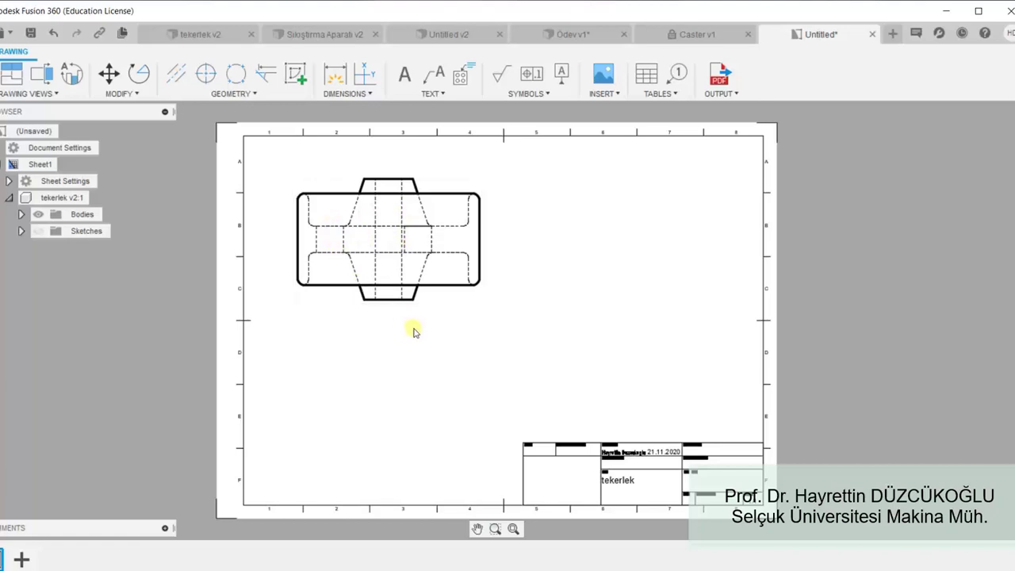
Add a projected view of the wheel's circular face below the front view.
key(p)
click(397, 248)
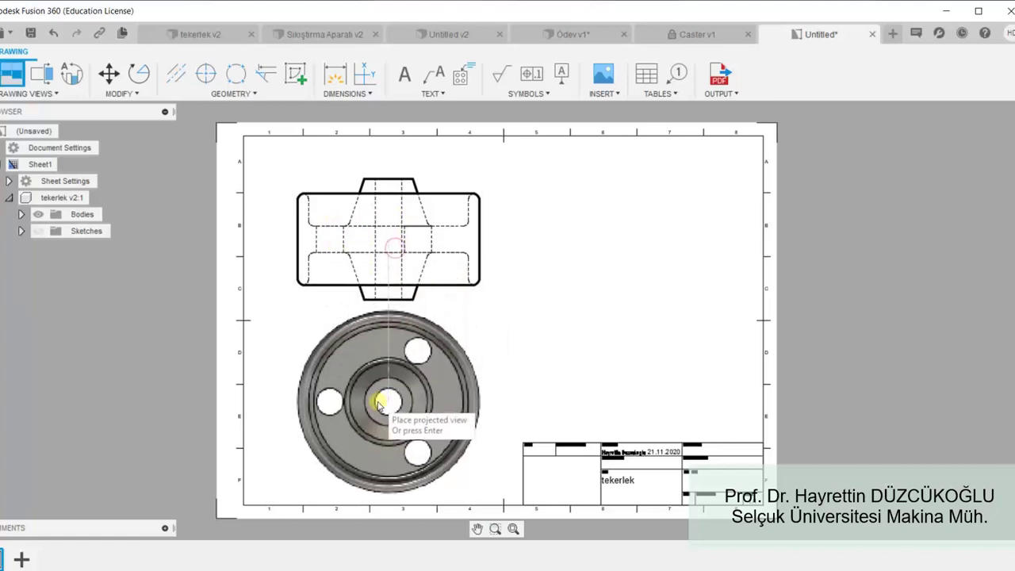
click(374, 407)
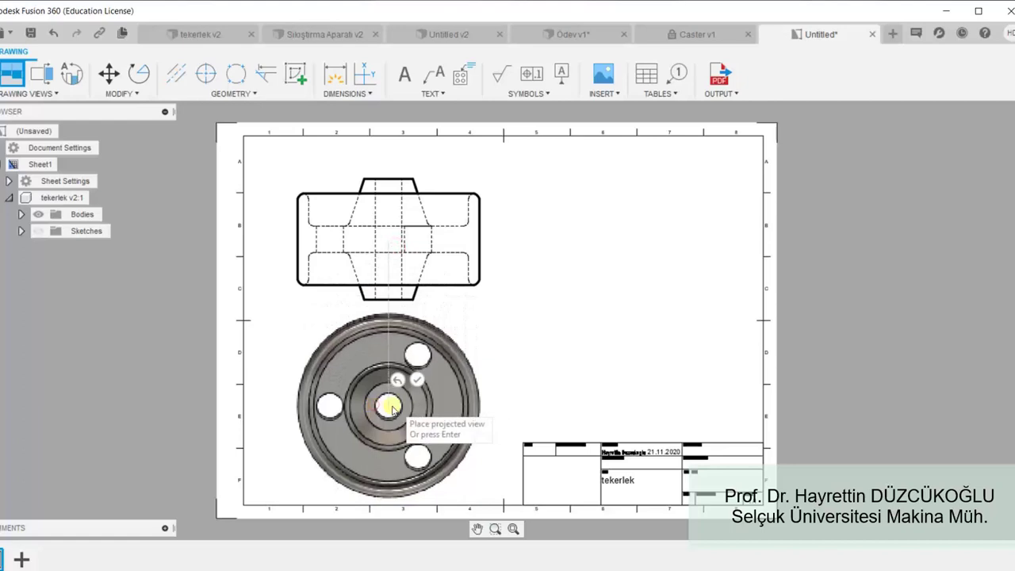
key(Return)
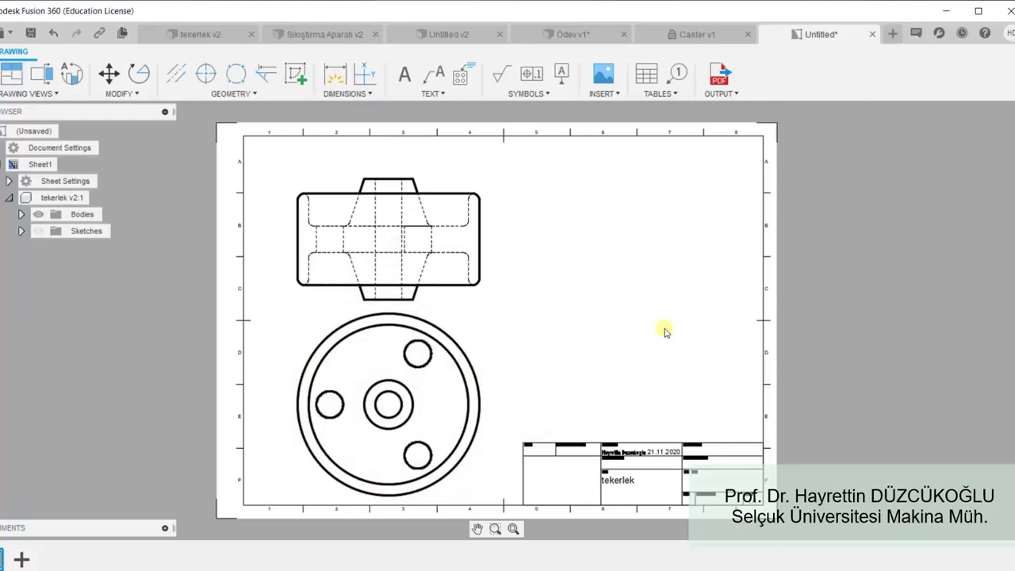
Move the front view slightly higher on the sheet.
click(476, 238)
drag(389, 236, 389, 230)
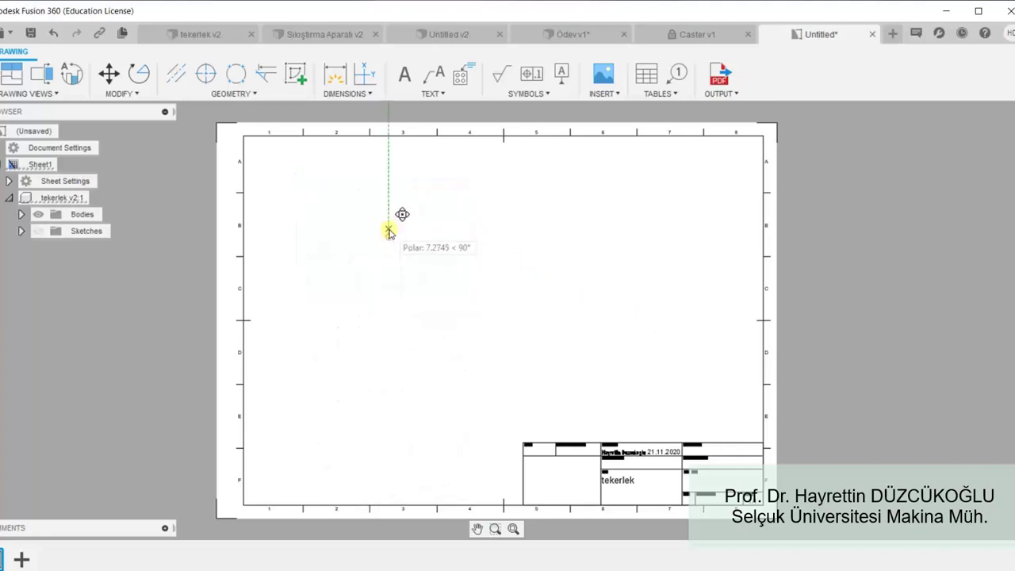
click(388, 230)
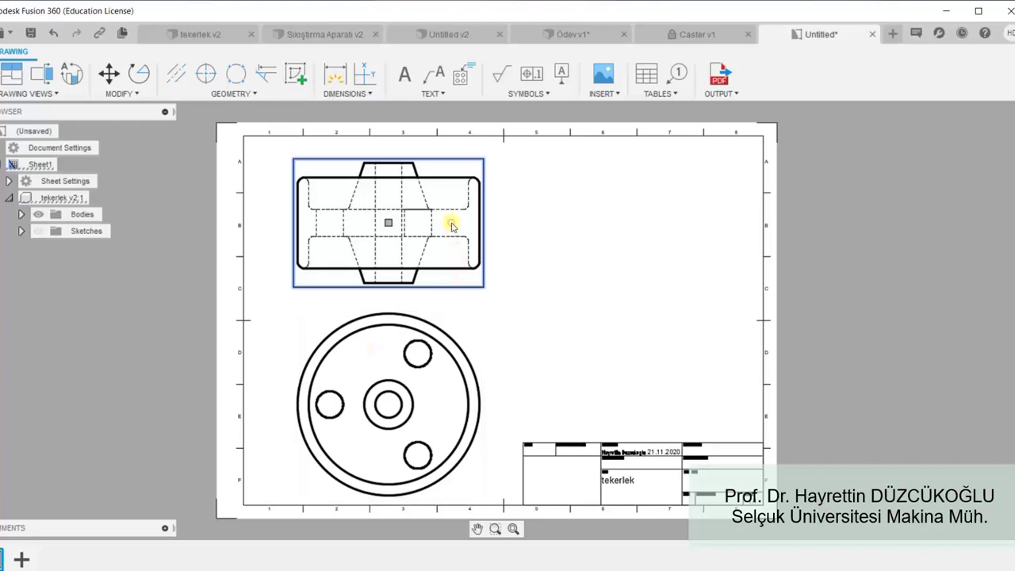
Delete the dashed hidden-line side view and start a section view.
key(Delete)
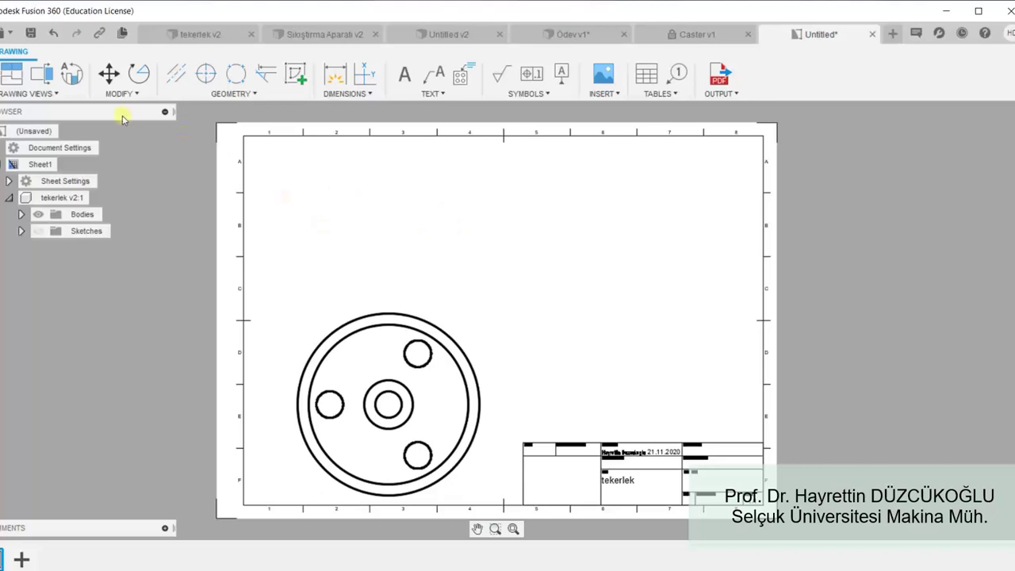
click(42, 75)
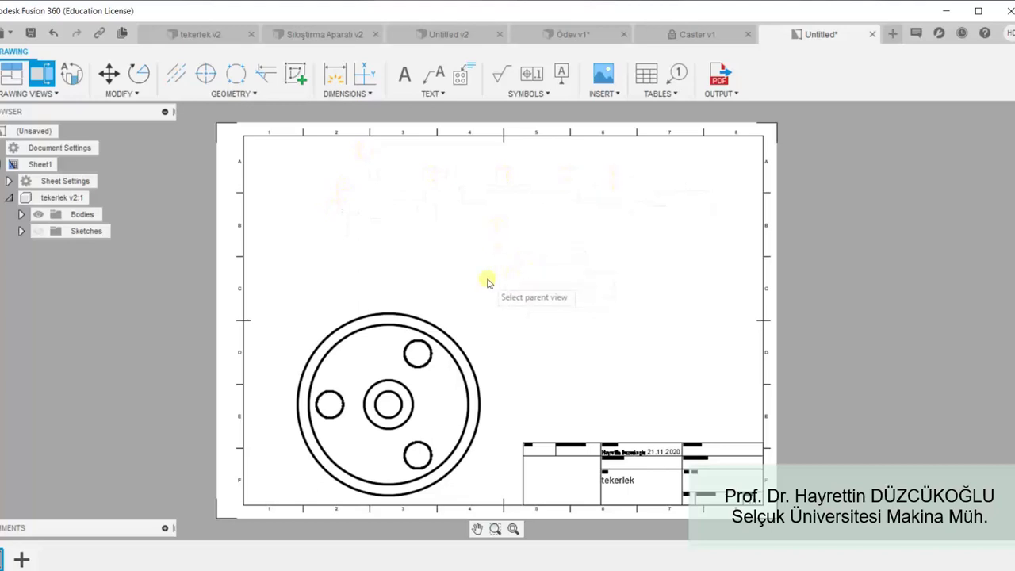
Pick the round wheel view as parent of section view A at 2:1, restarting once.
click(470, 336)
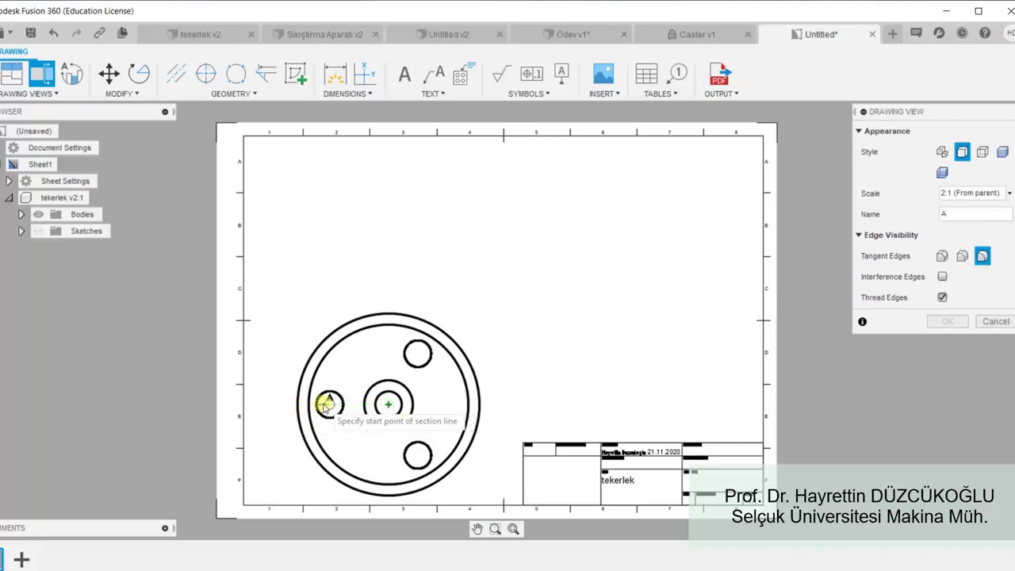
key(Escape)
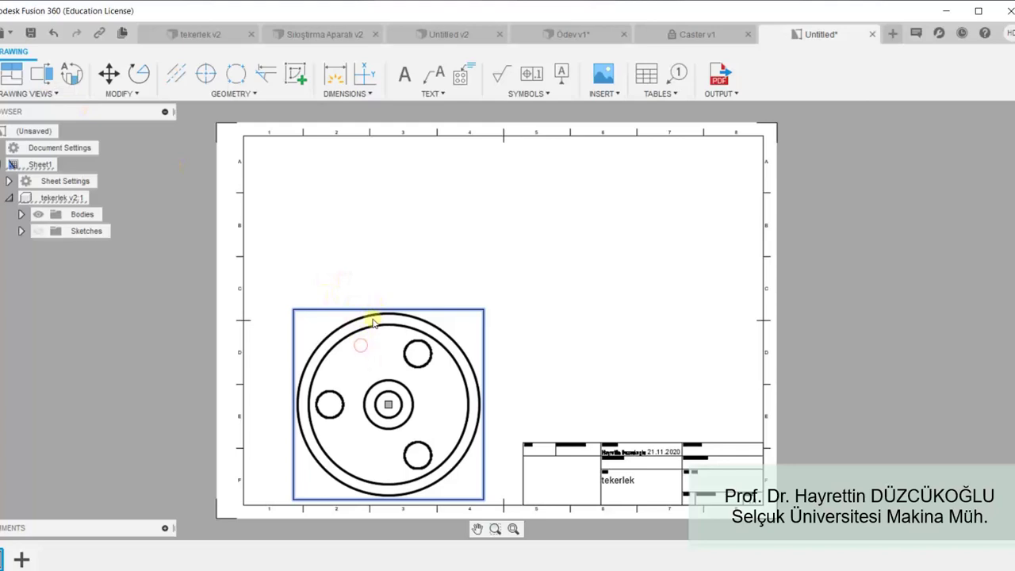
click(44, 77)
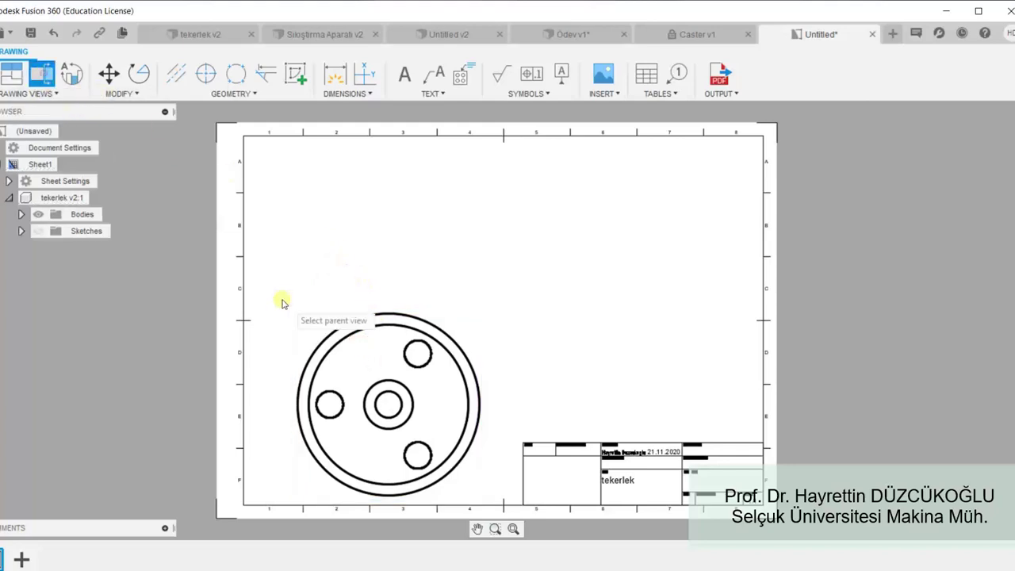
click(359, 347)
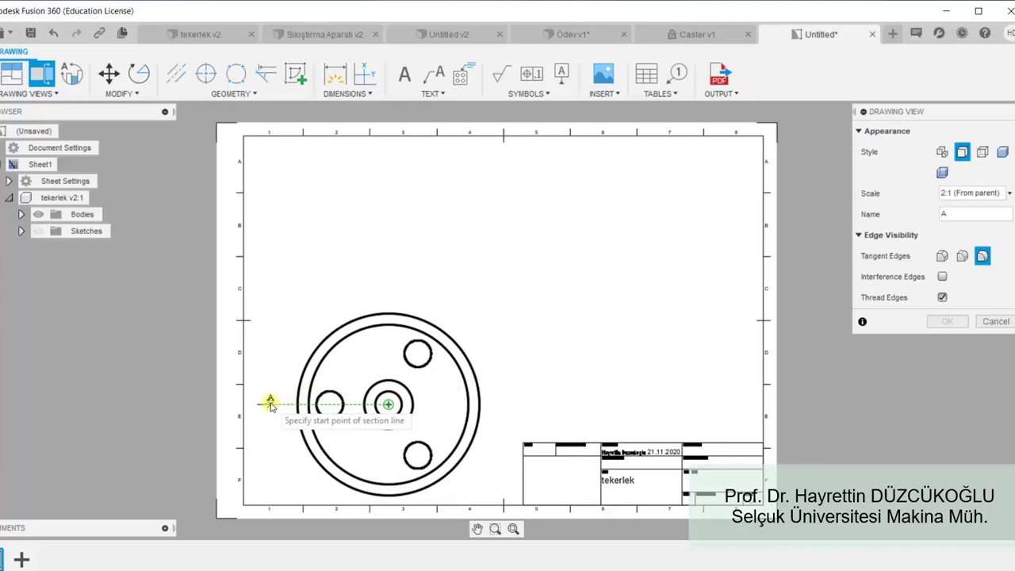
Draw section line A from left of the wheel, through the centre hole, down below the wheel.
click(270, 405)
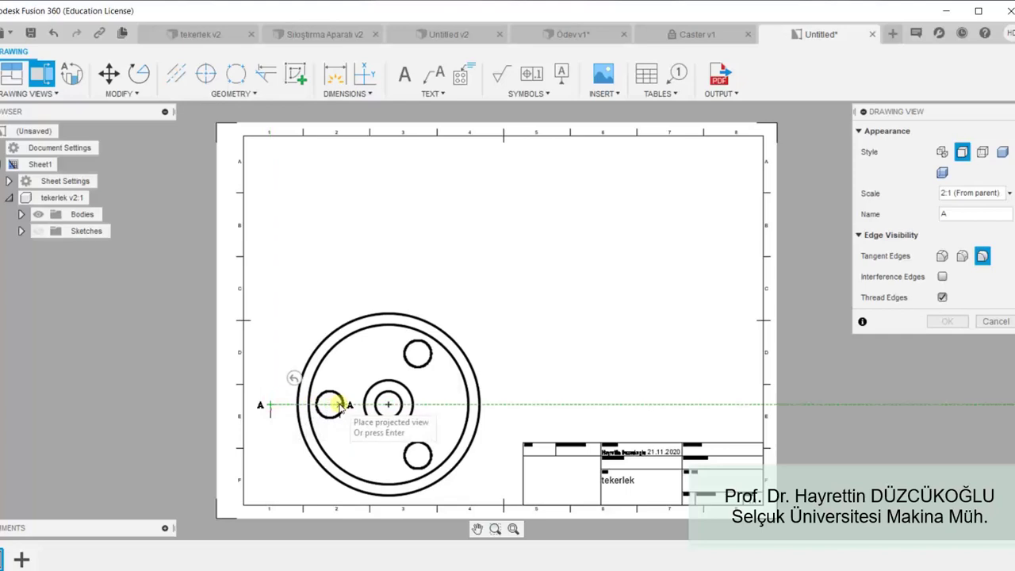
click(388, 406)
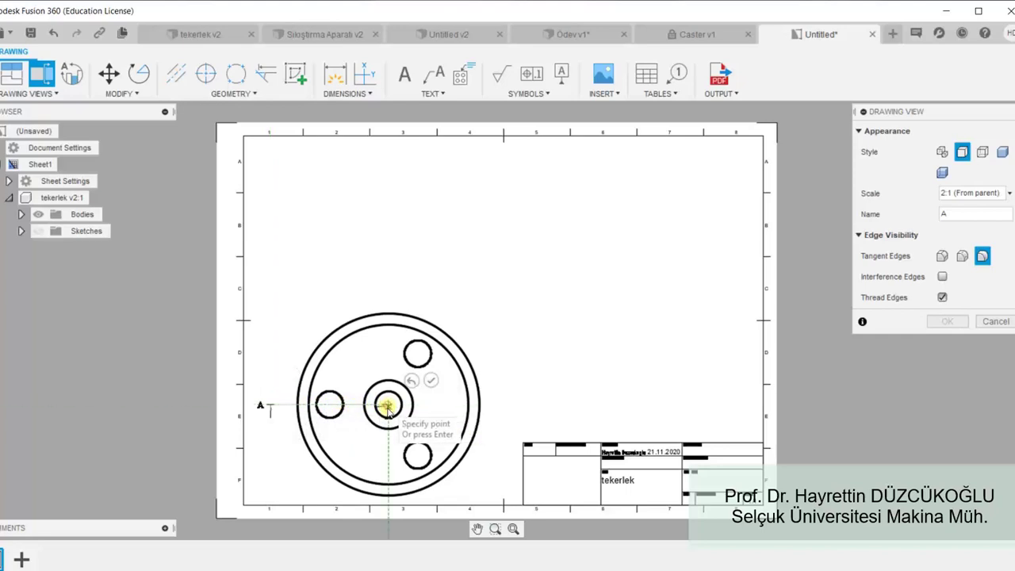
click(388, 512)
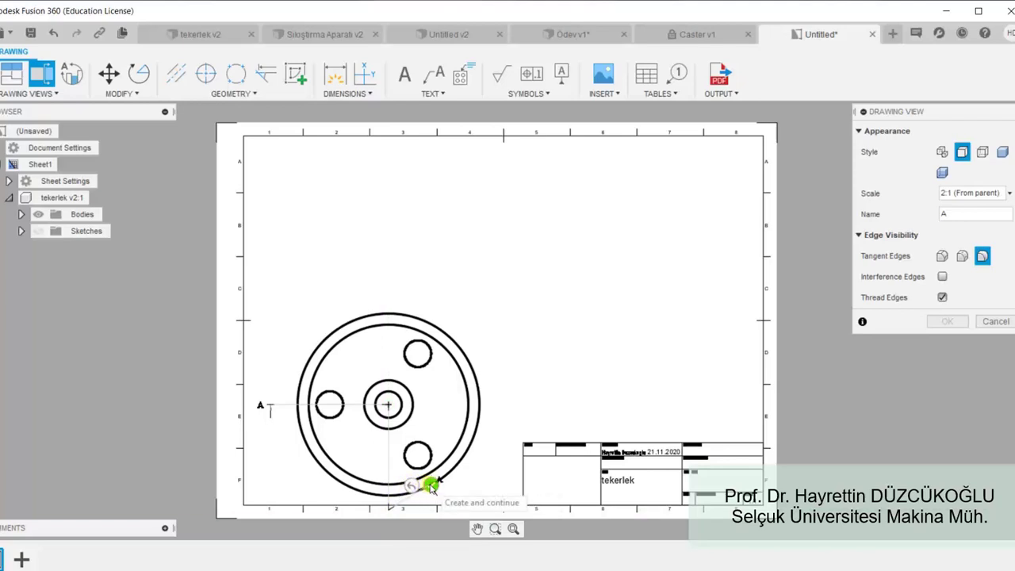
click(431, 485)
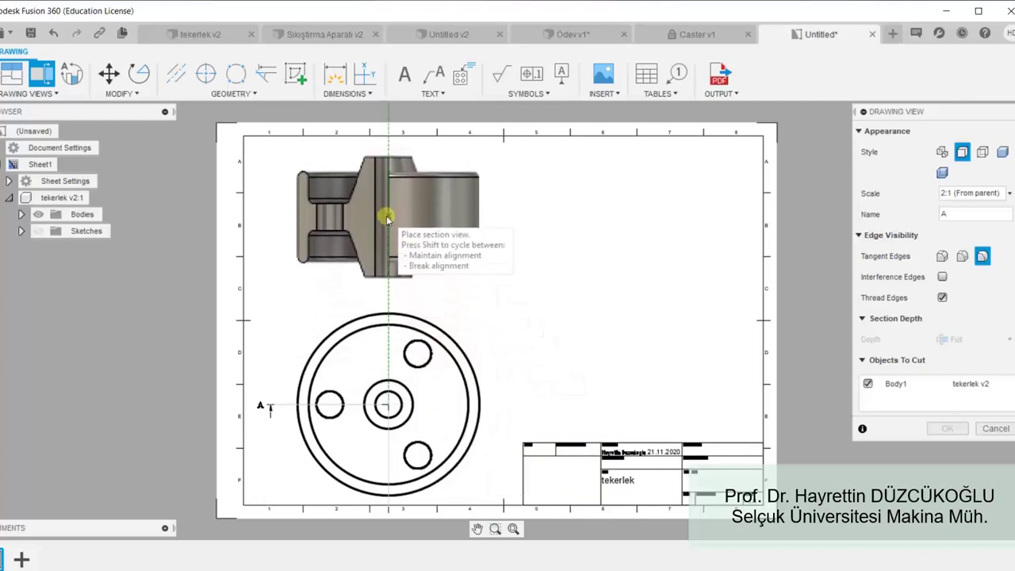
Place the hatched A-A section view at 2:1 above the wheel's front view.
click(386, 219)
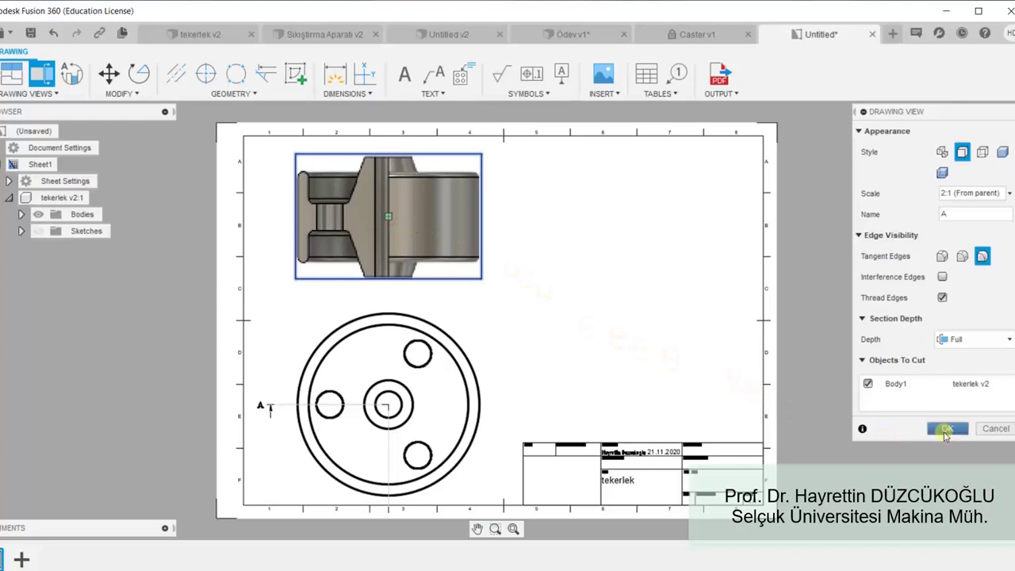
click(950, 430)
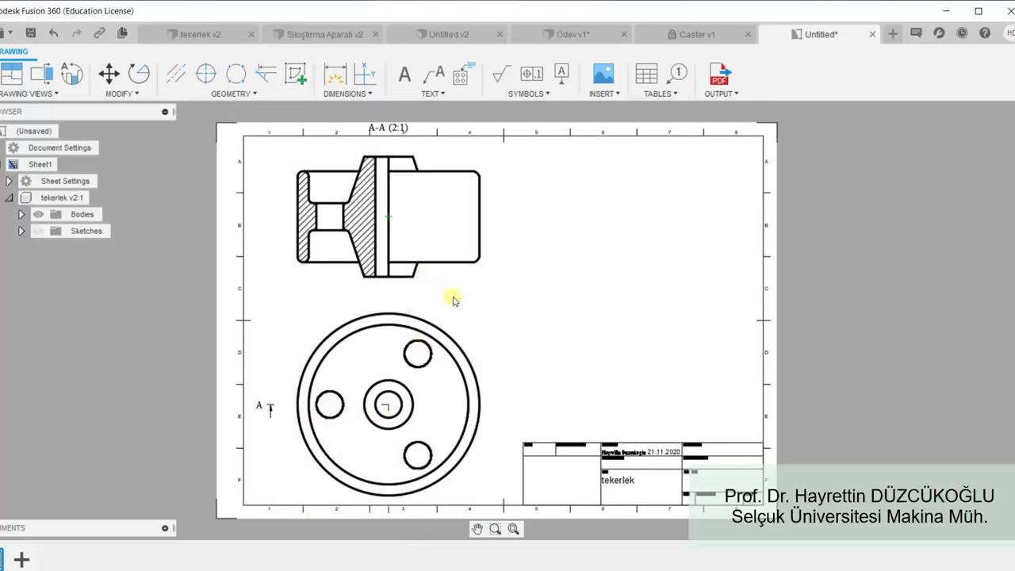
Delete the wheel's front view with its section A-A, then undo to restore both views.
click(453, 329)
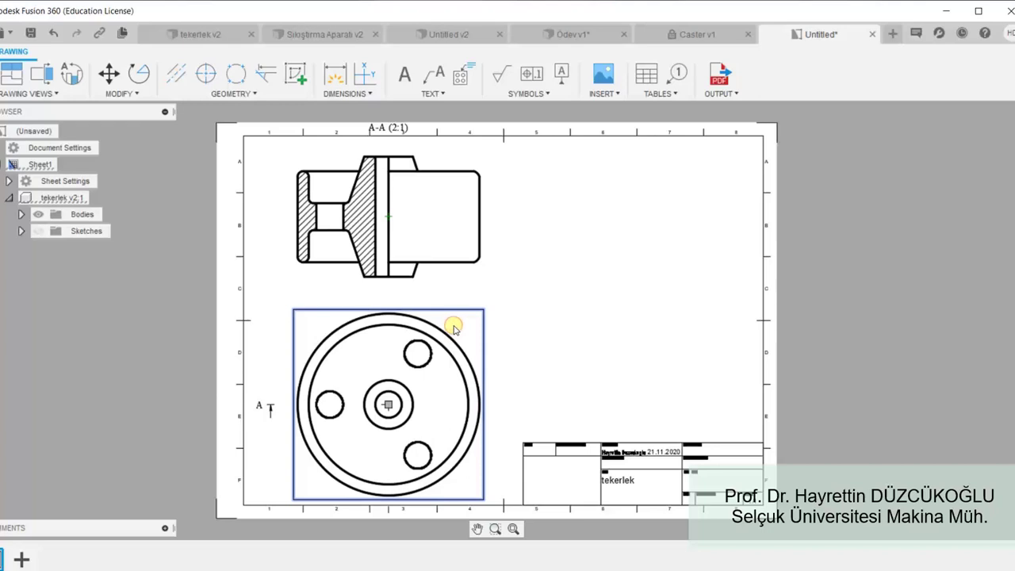
key(Delete)
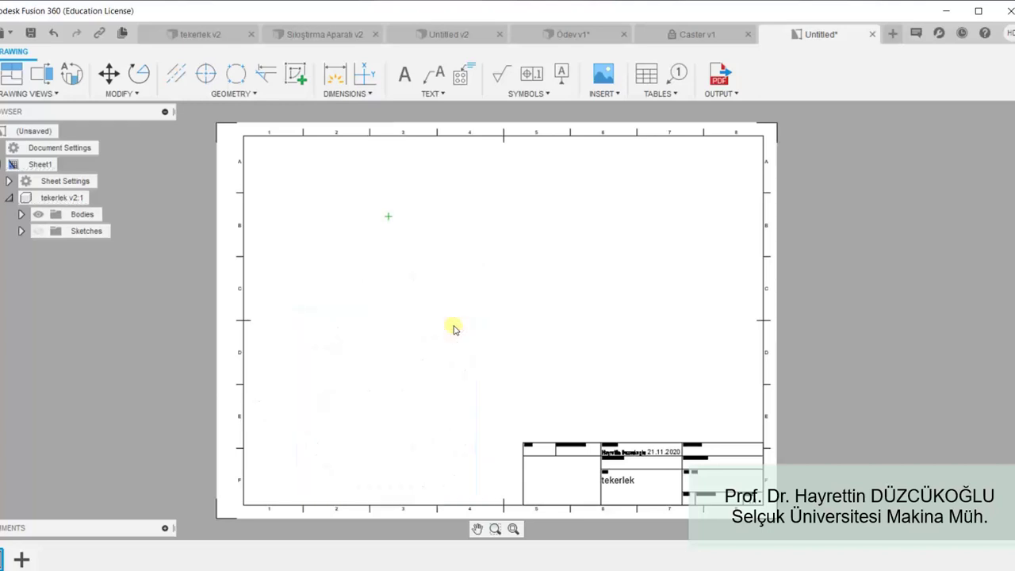
key(ctrl+z)
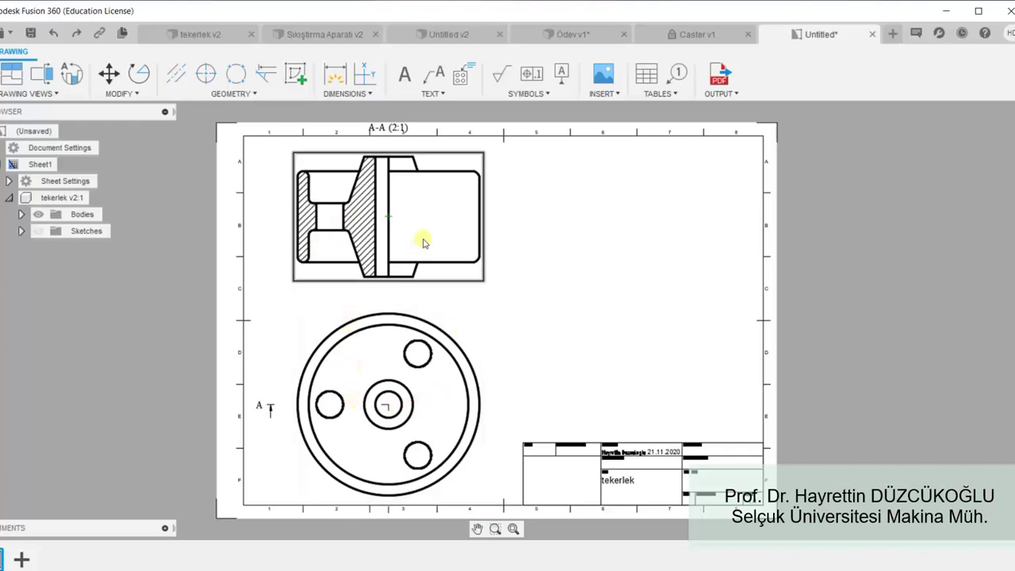
Move the circular base view down off the bottom of the sheet.
click(474, 326)
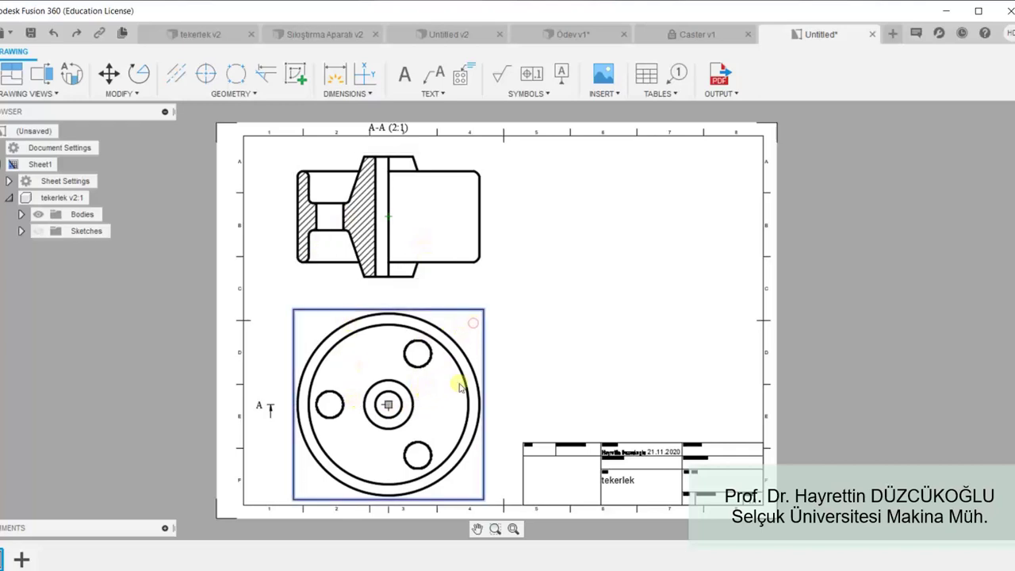
scroll(452, 363, down, 1)
scroll(452, 363, down, 2)
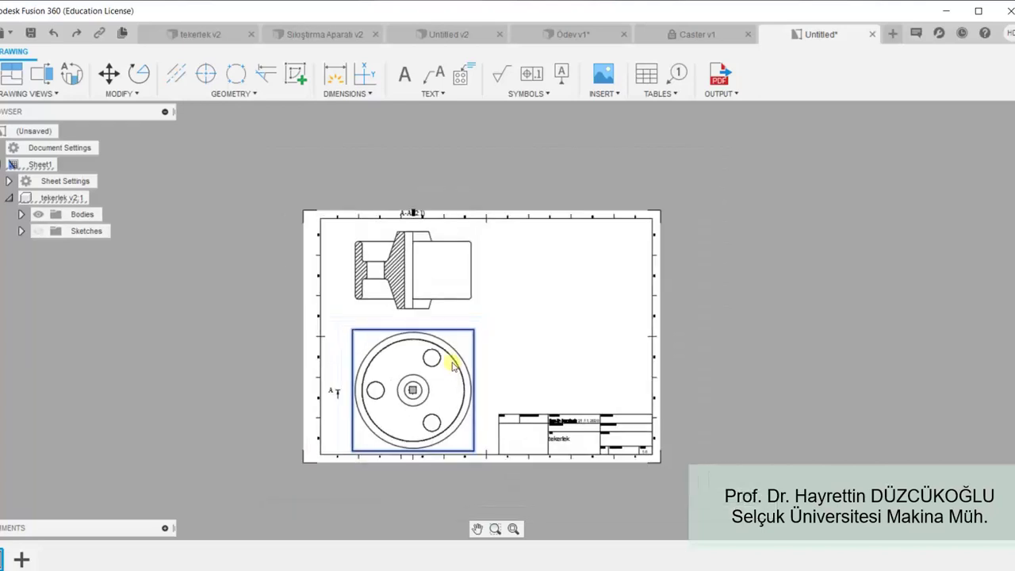
click(412, 389)
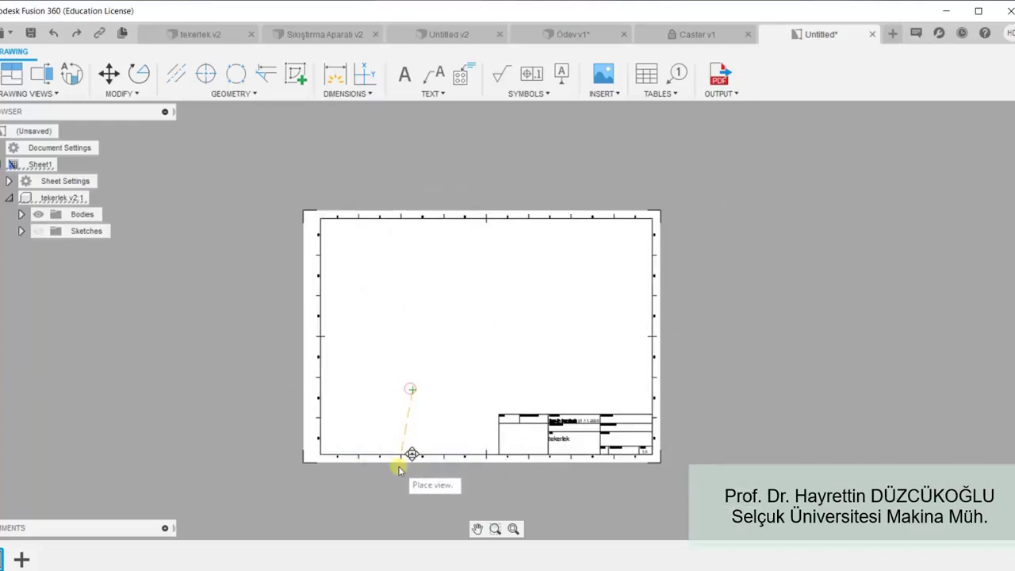
click(420, 505)
scroll(432, 453, down, 1)
scroll(434, 452, down, 1)
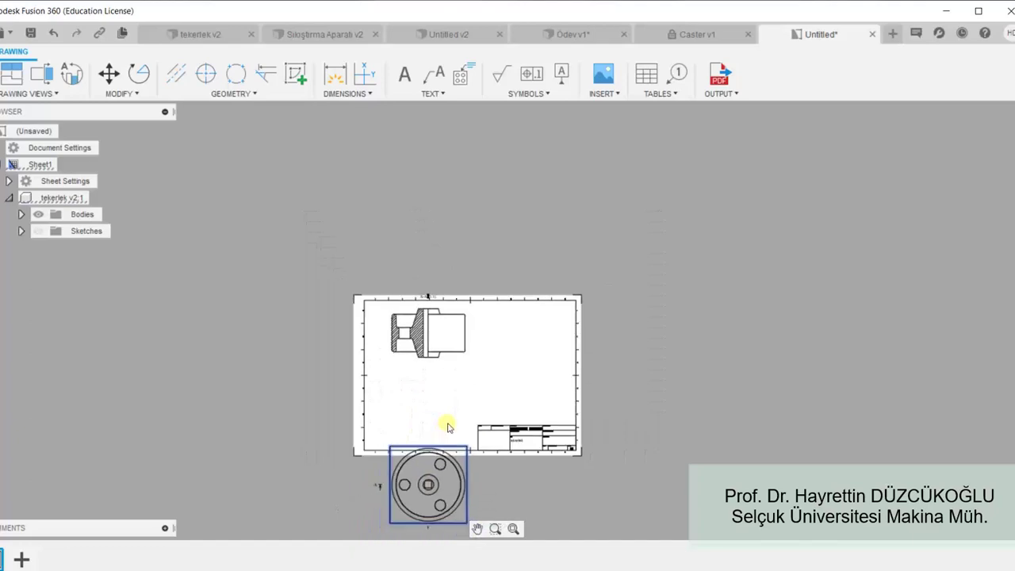
click(425, 484)
click(426, 487)
click(426, 512)
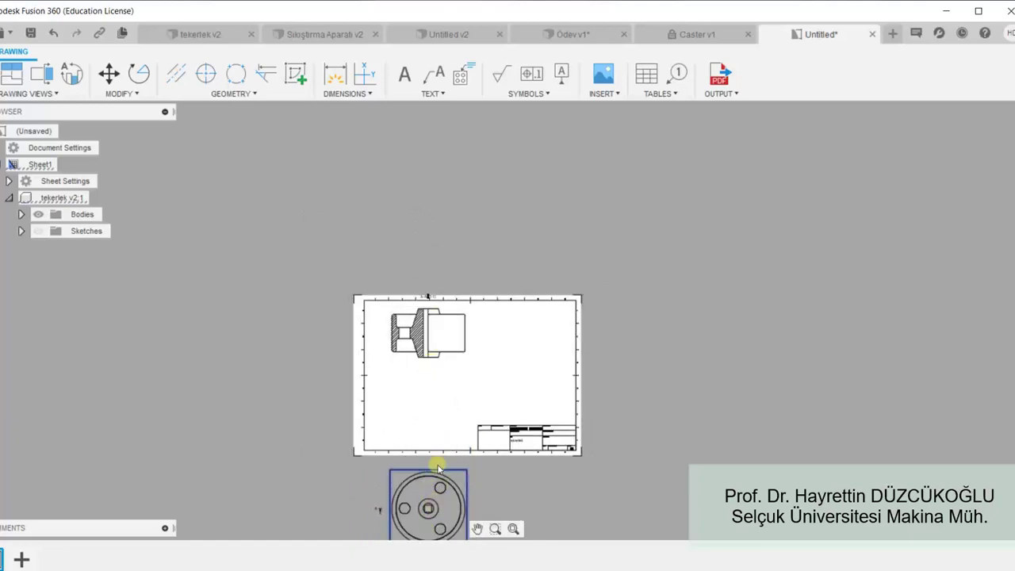
Drag the section view lower on the sheet.
click(445, 330)
drag(427, 334, 426, 377)
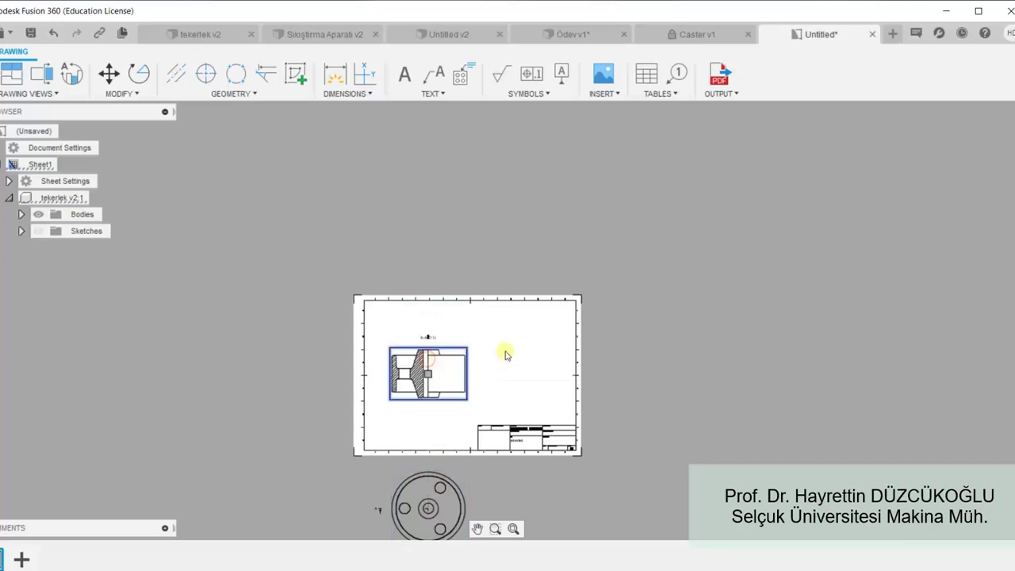
click(663, 331)
Delete the section view's A-A (2:1) label.
scroll(441, 351, up, 1)
scroll(419, 333, up, 1)
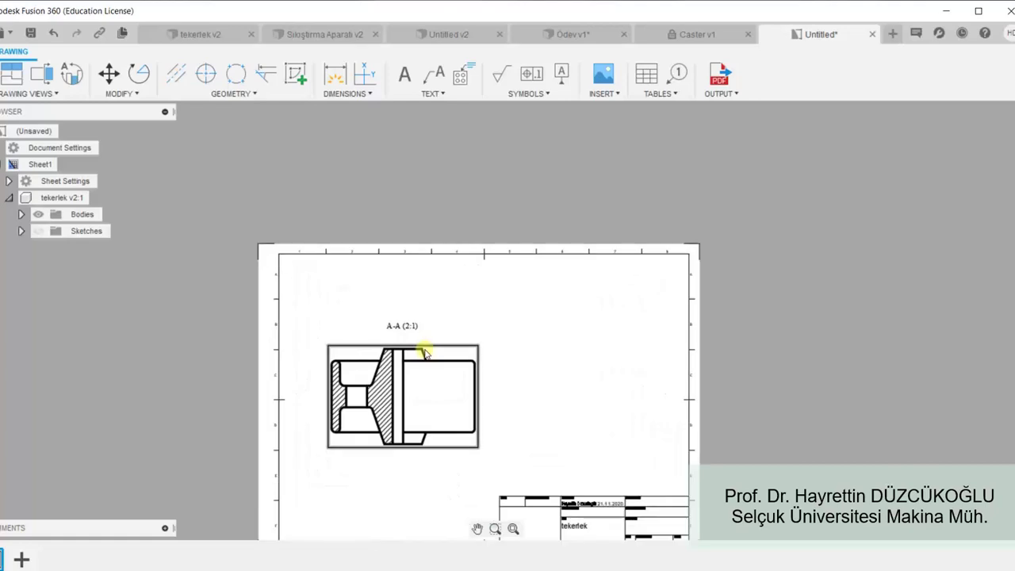
scroll(408, 331, up, 1)
scroll(399, 324, up, 1)
click(399, 325)
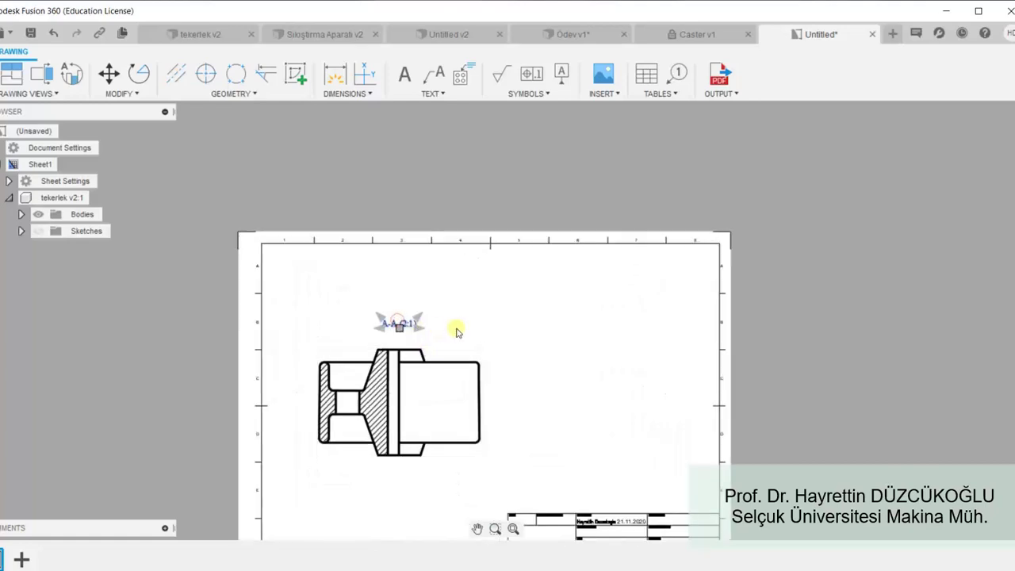
key(Delete)
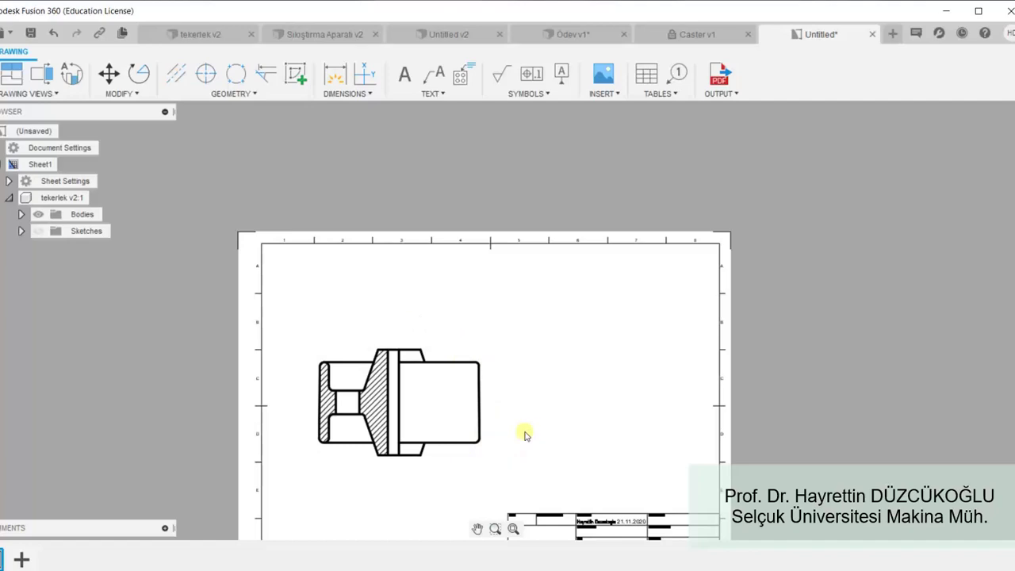
click(401, 407)
click(556, 366)
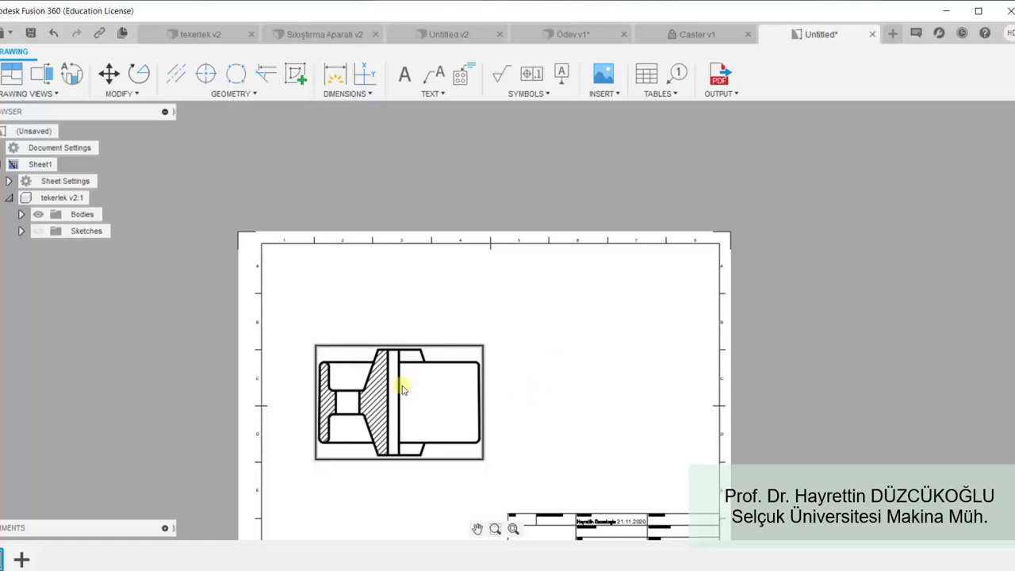
click(518, 375)
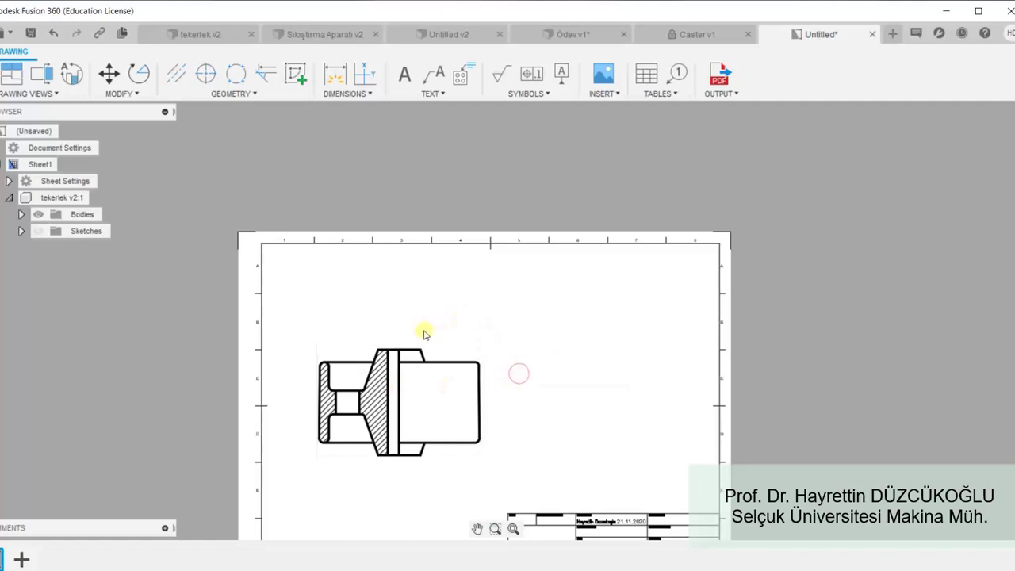
click(396, 371)
click(526, 347)
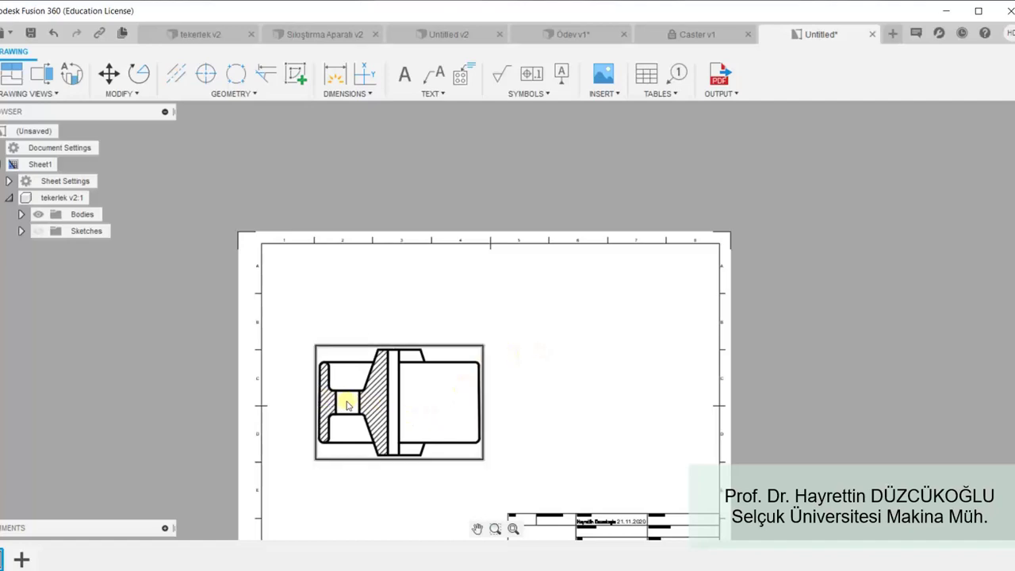
Add centerlines between the slot's two edges and between the flange band's edges.
click(176, 74)
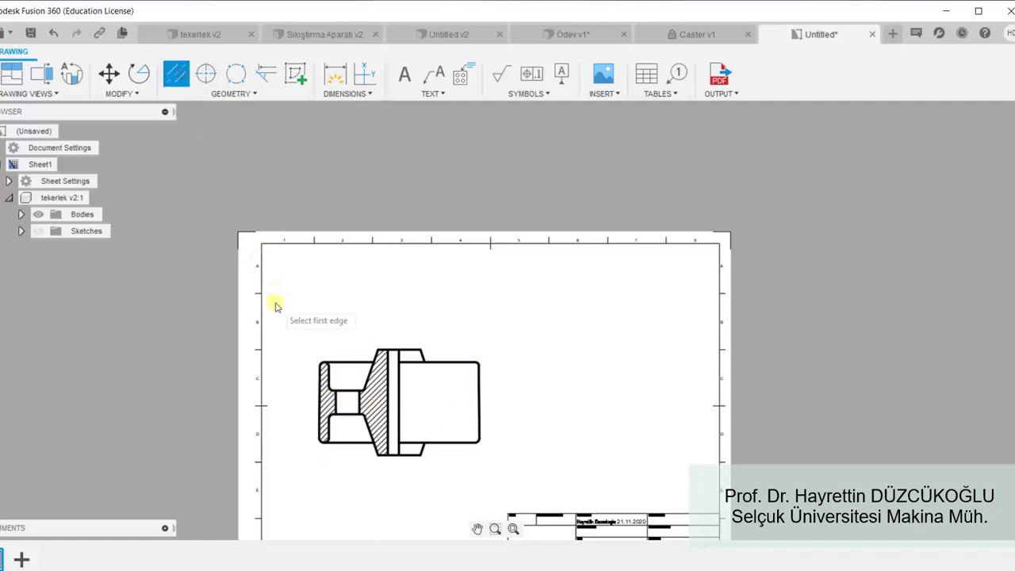
click(335, 401)
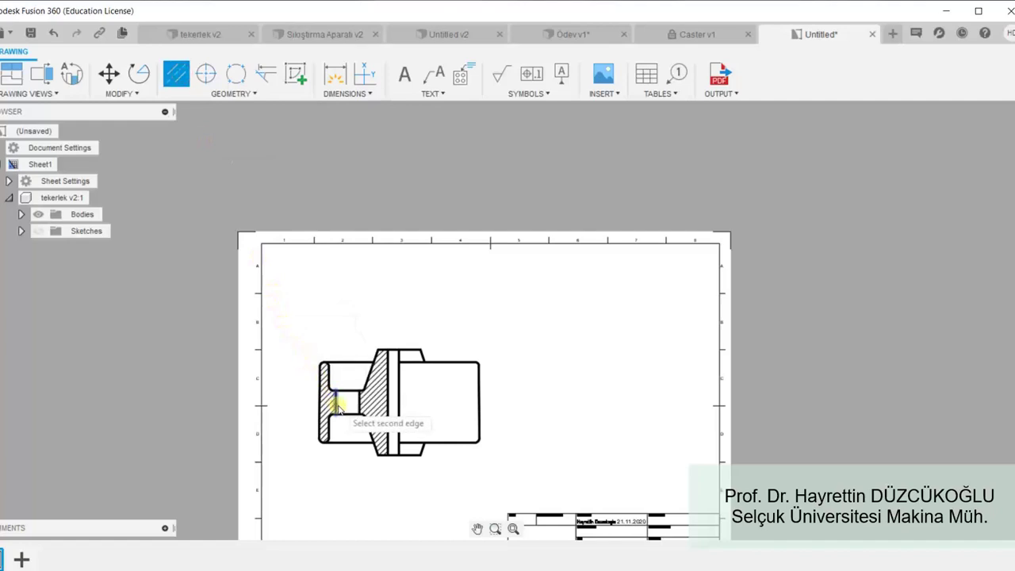
click(361, 406)
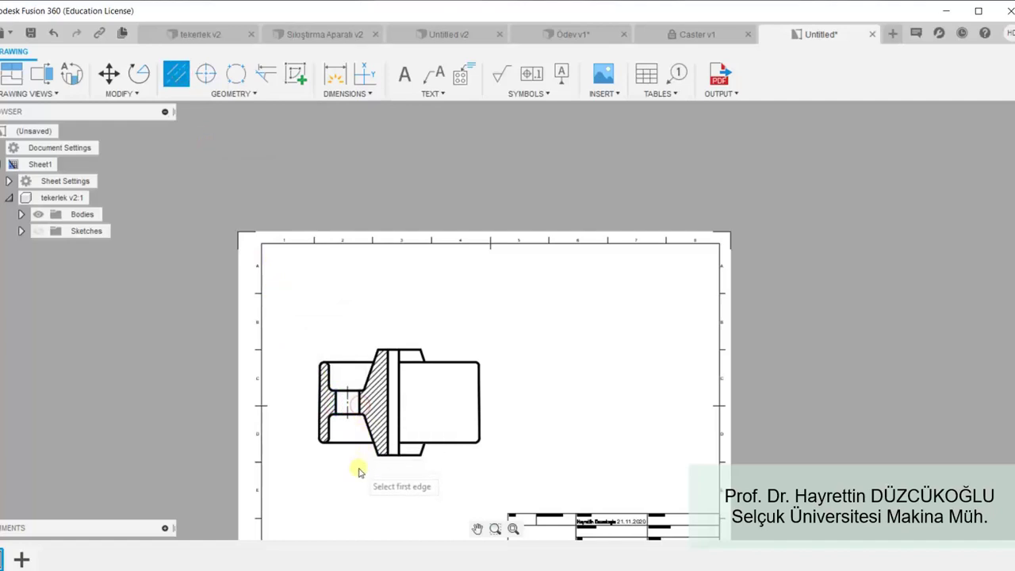
click(384, 447)
click(398, 448)
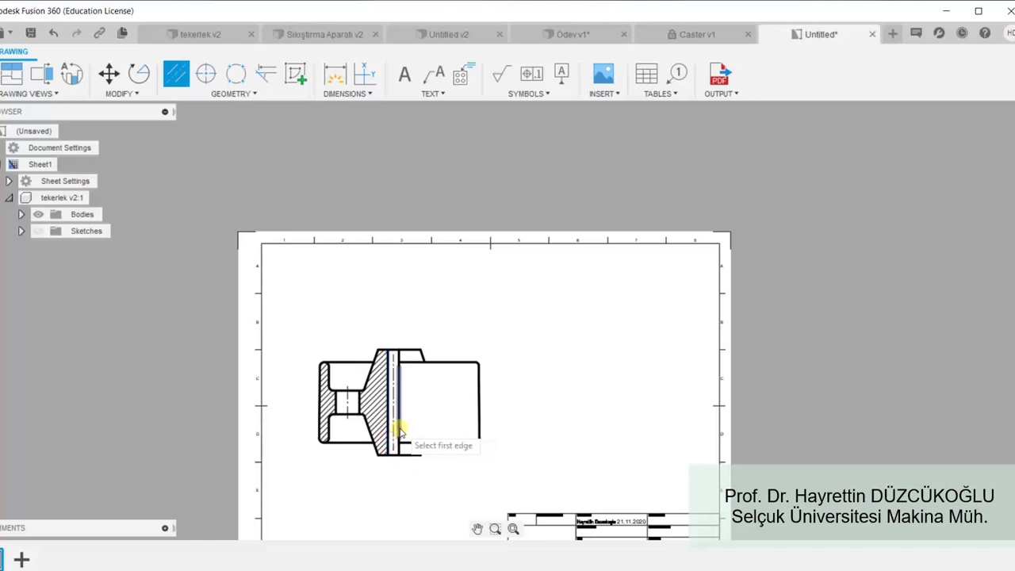
key(Escape)
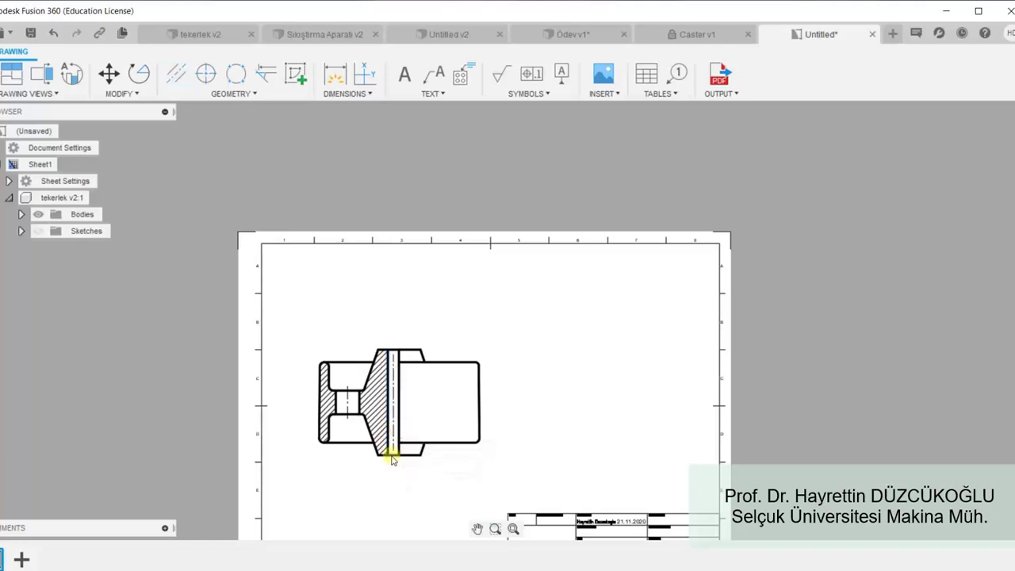
Zoom and pan around the section view and title block to check the drawing.
click(392, 454)
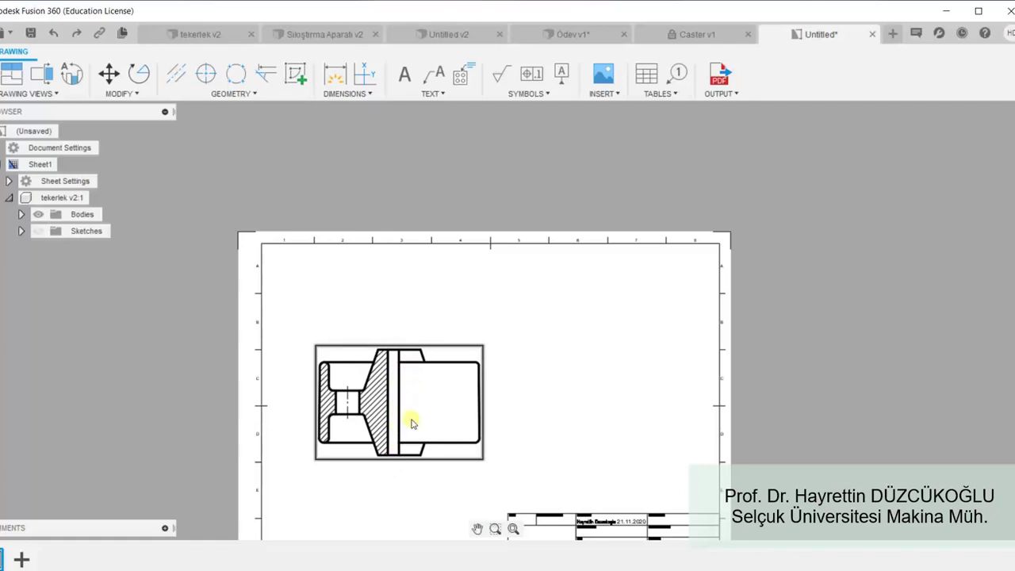
scroll(398, 408, up, 1)
scroll(398, 407, up, 1)
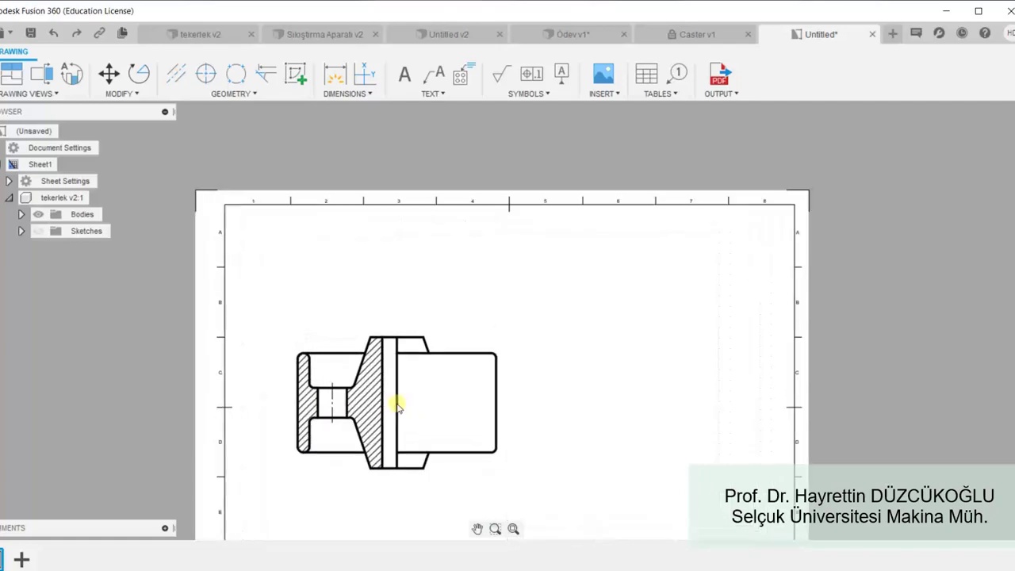
scroll(396, 406, up, 2)
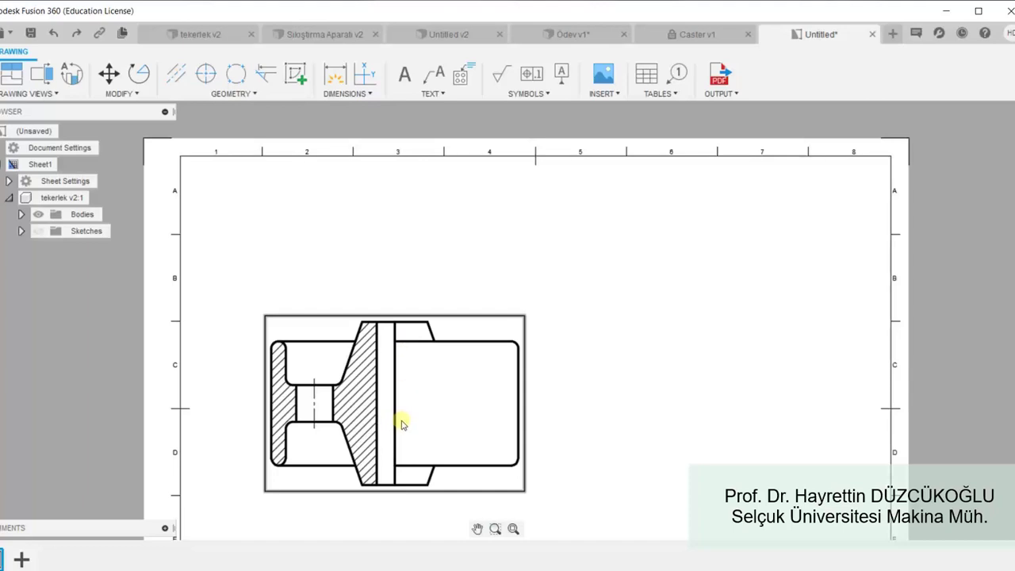
scroll(401, 424, down, 1)
scroll(406, 428, down, 1)
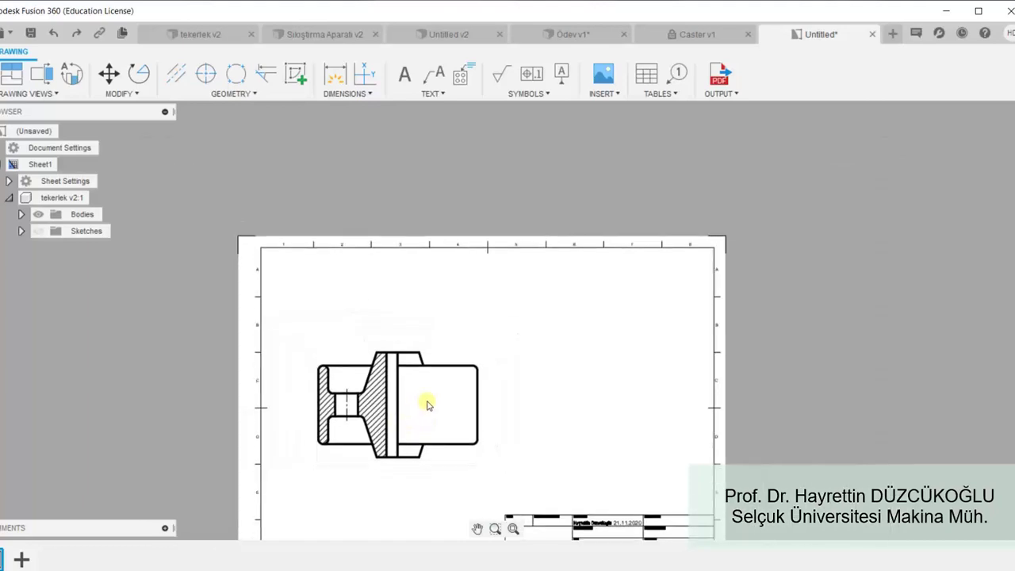
middle_drag(423, 426, 419, 385)
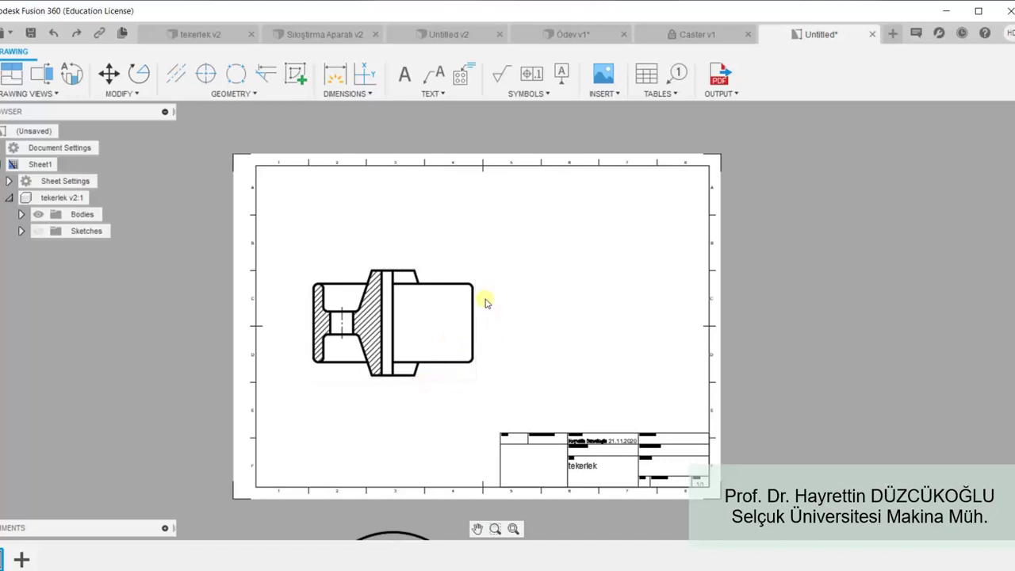
scroll(444, 361, up, 1)
scroll(469, 347, up, 1)
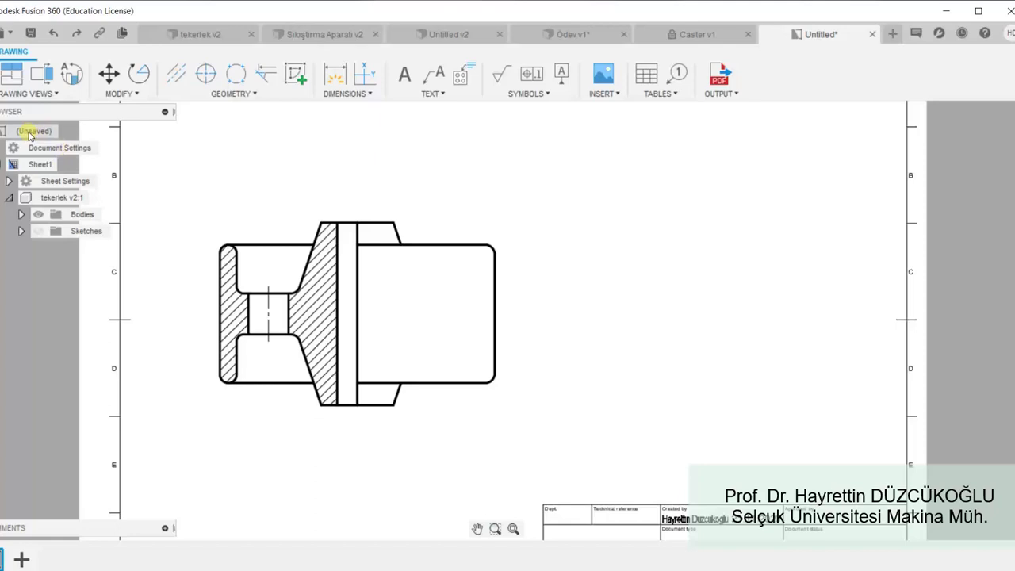
Collapse Sheet1 in the Browser and expand Document Settings to review font, text height and units.
click(2, 163)
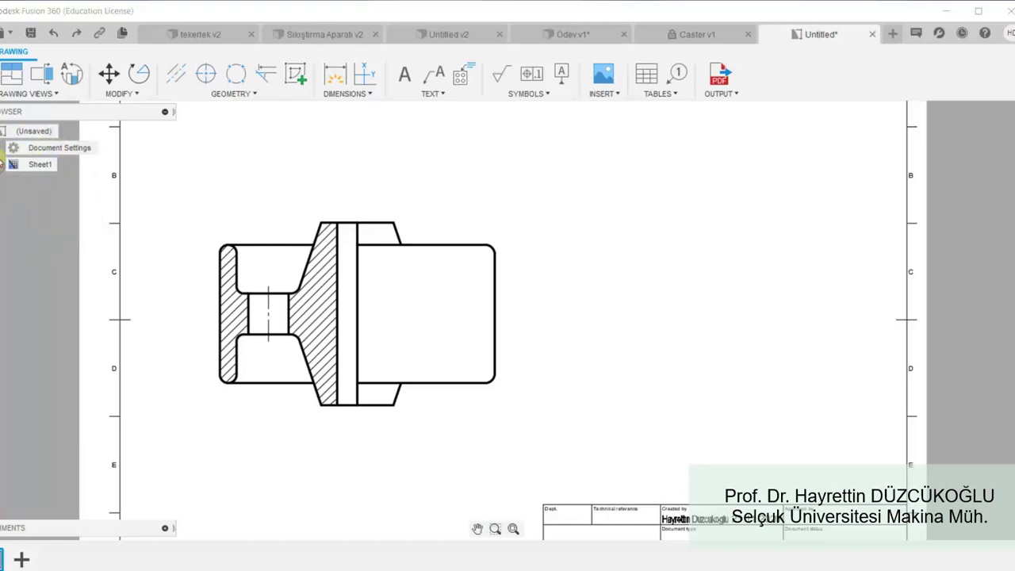
click(15, 149)
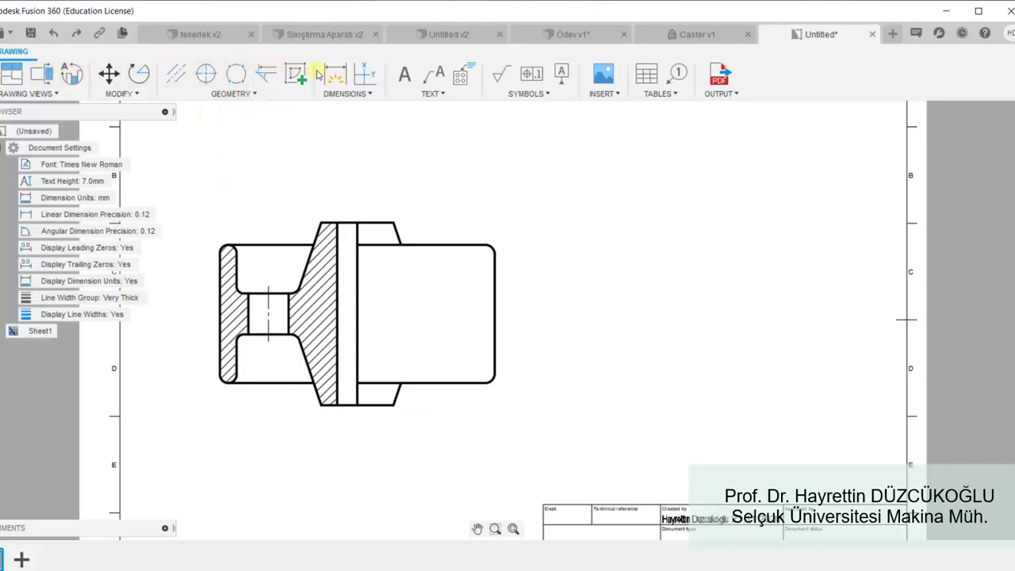
Dimension the section's 68.00mm overall width below and the 10.00mm groove distance above.
click(365, 93)
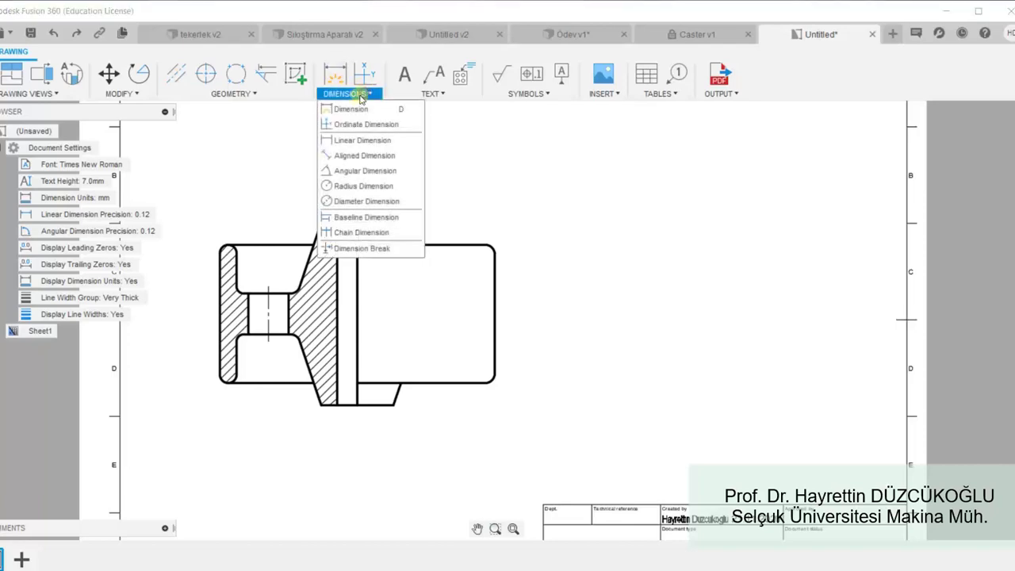
click(346, 111)
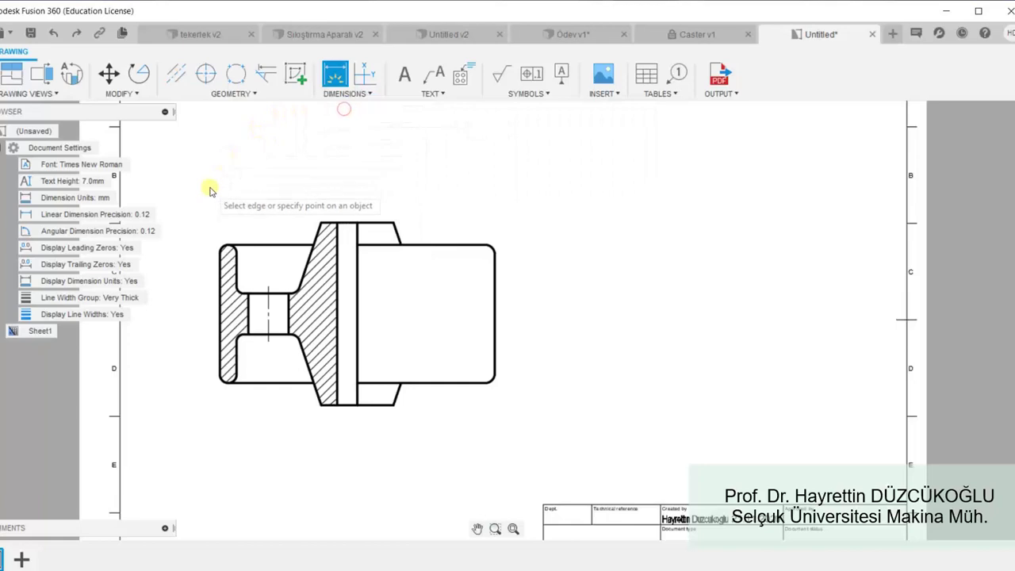
click(222, 374)
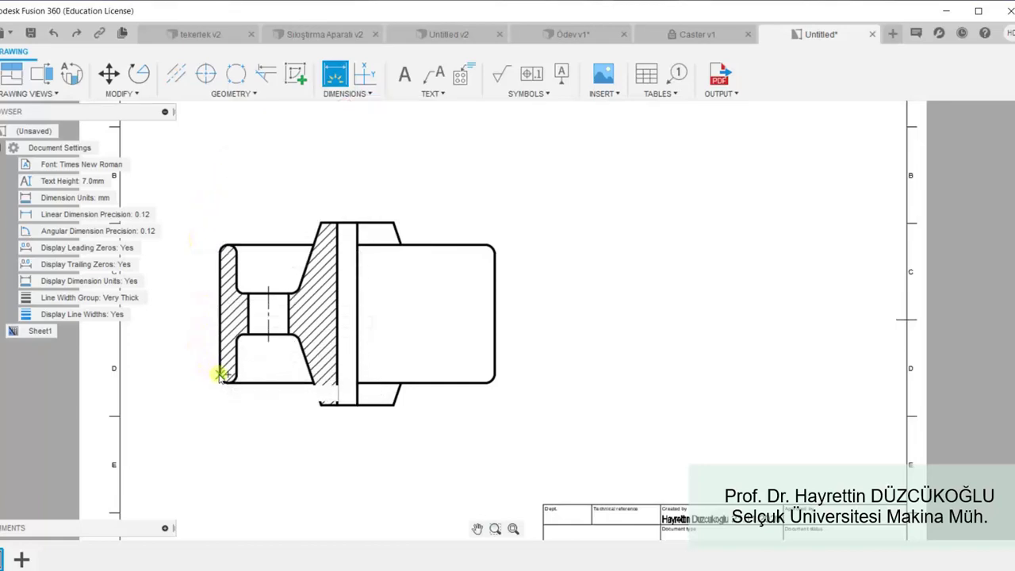
click(493, 374)
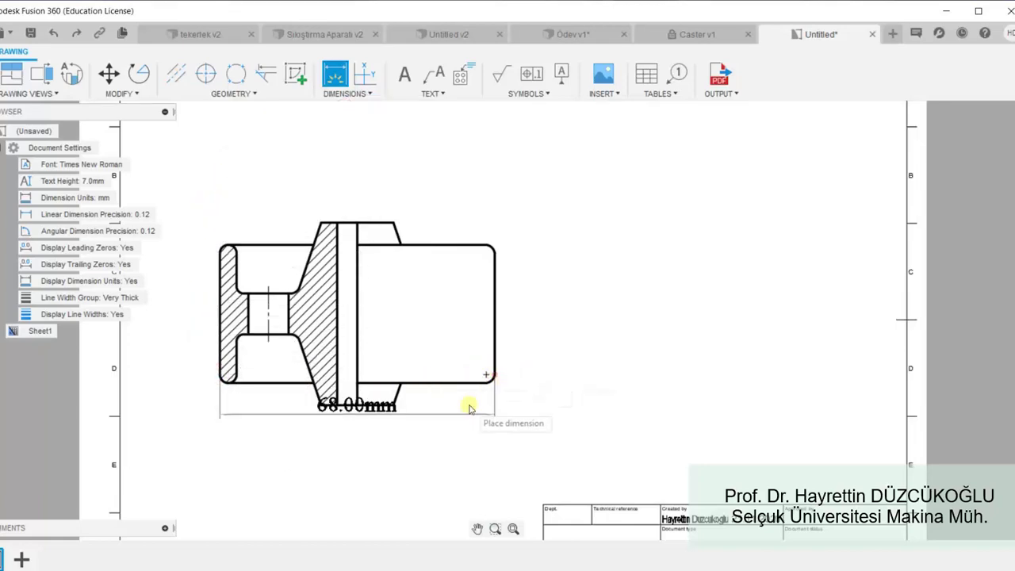
click(410, 454)
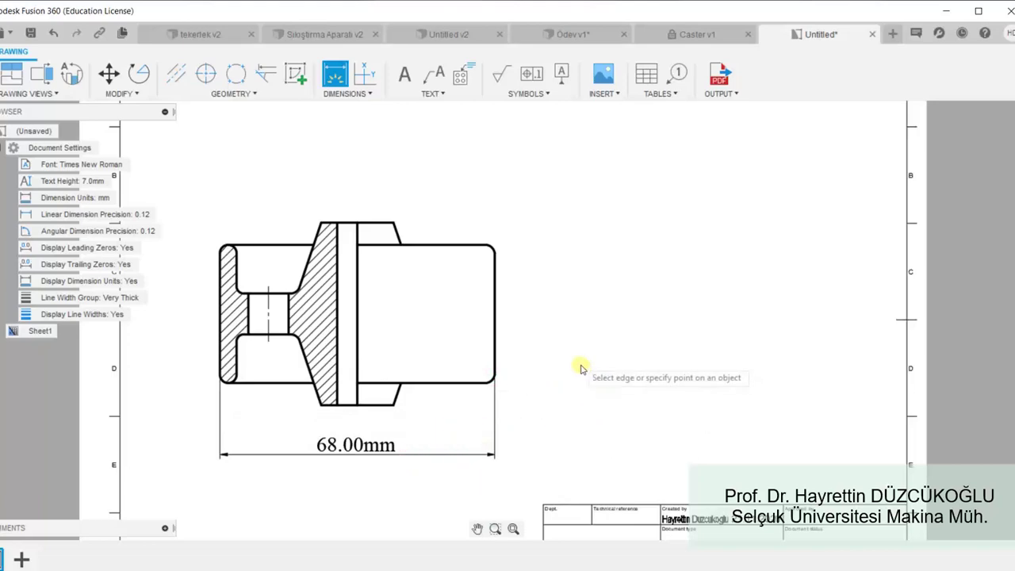
click(248, 295)
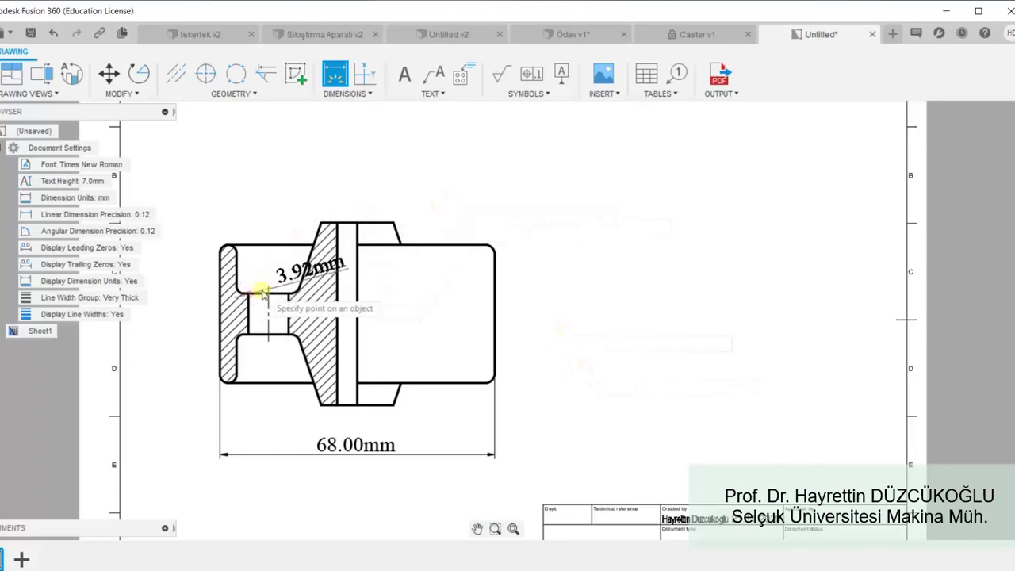
click(287, 290)
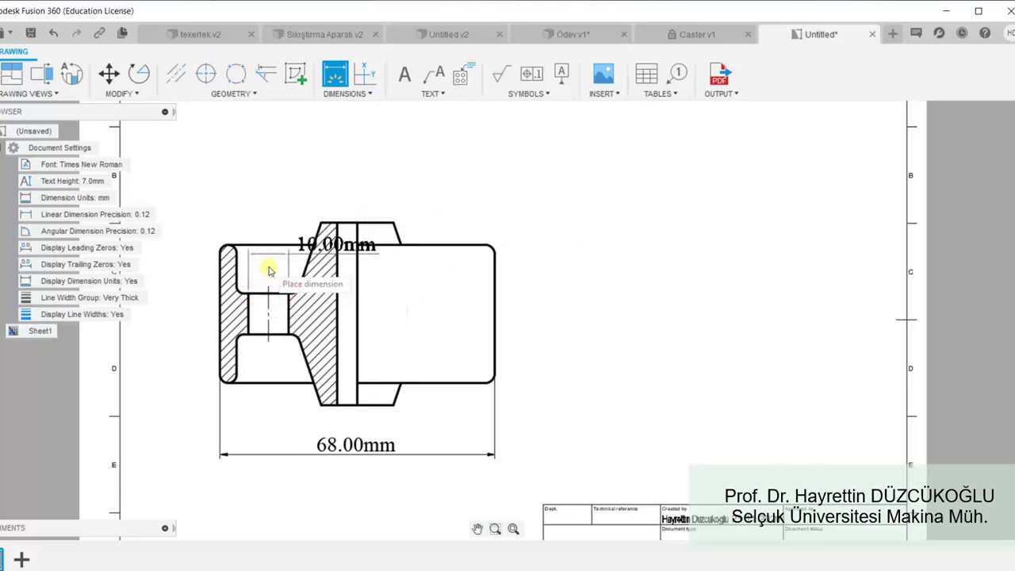
click(257, 203)
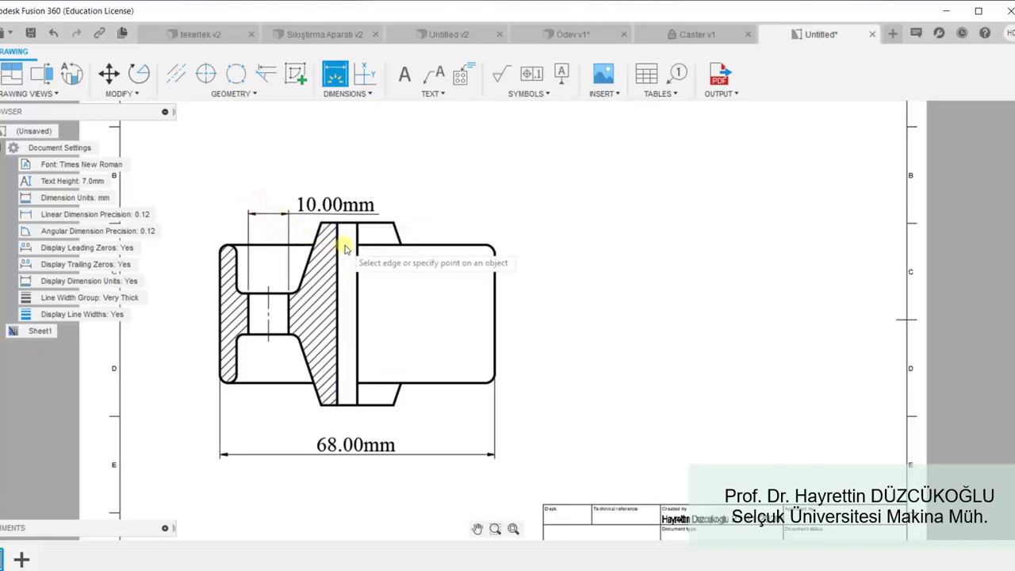
key(Escape)
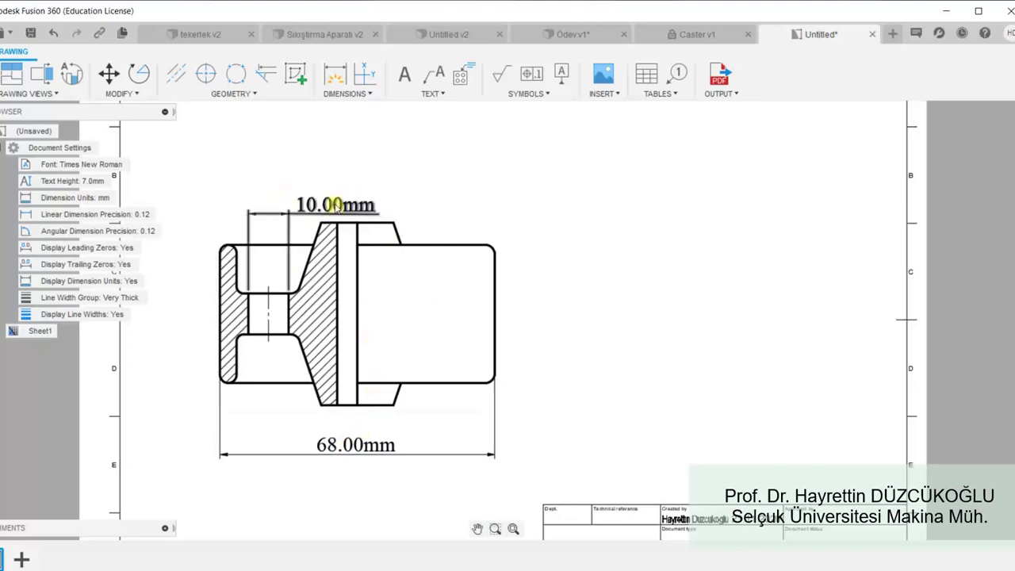
Set the 10.00mm dimension to zero decimal places with the inch alternate units turned off.
double_click(336, 206)
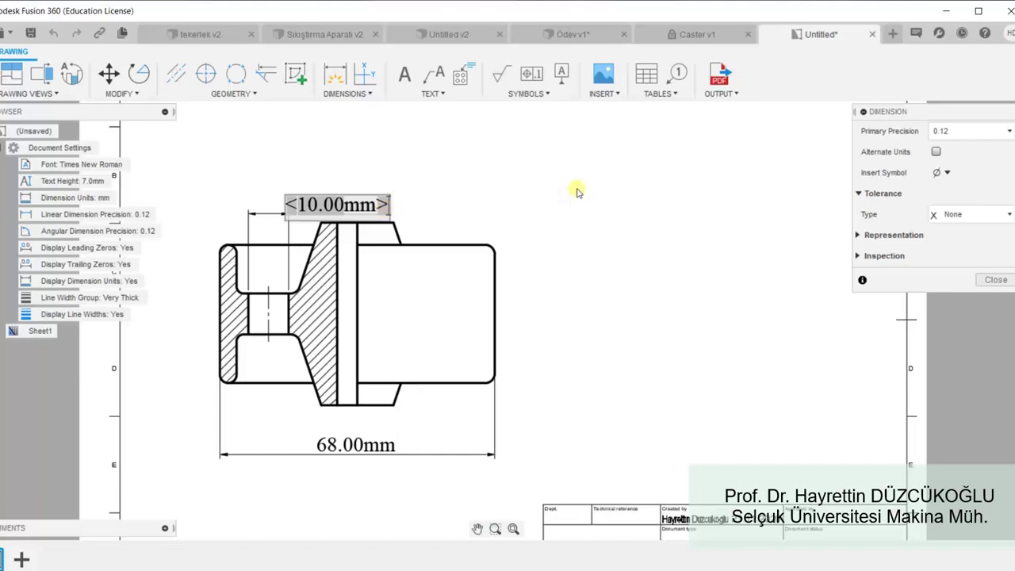
click(1003, 132)
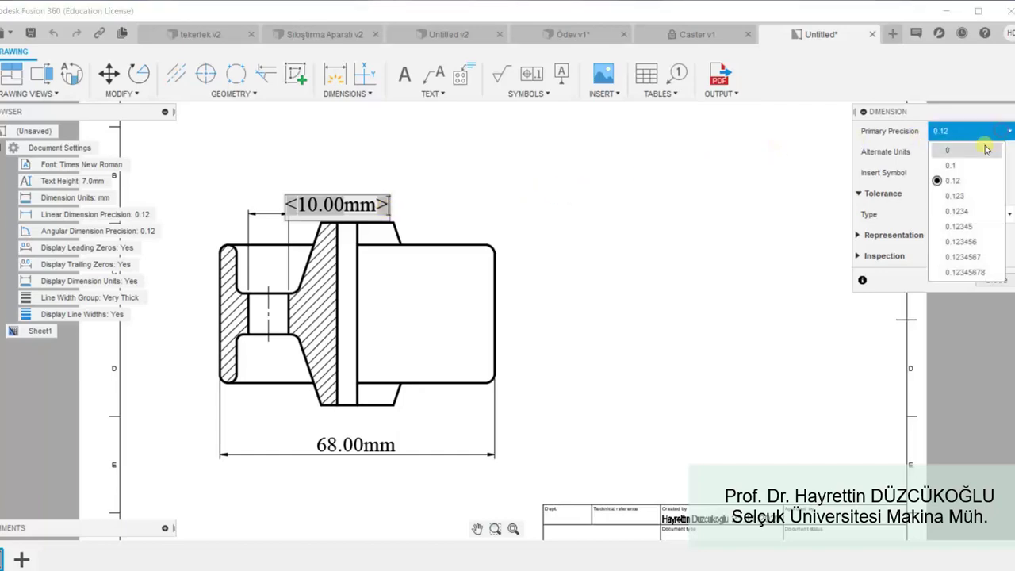
click(983, 149)
click(980, 132)
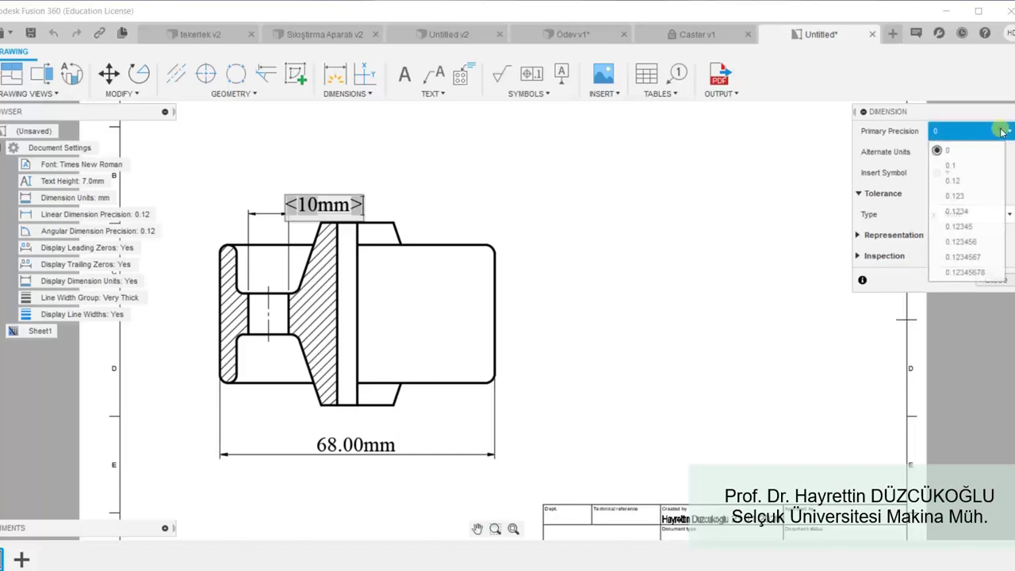
click(942, 166)
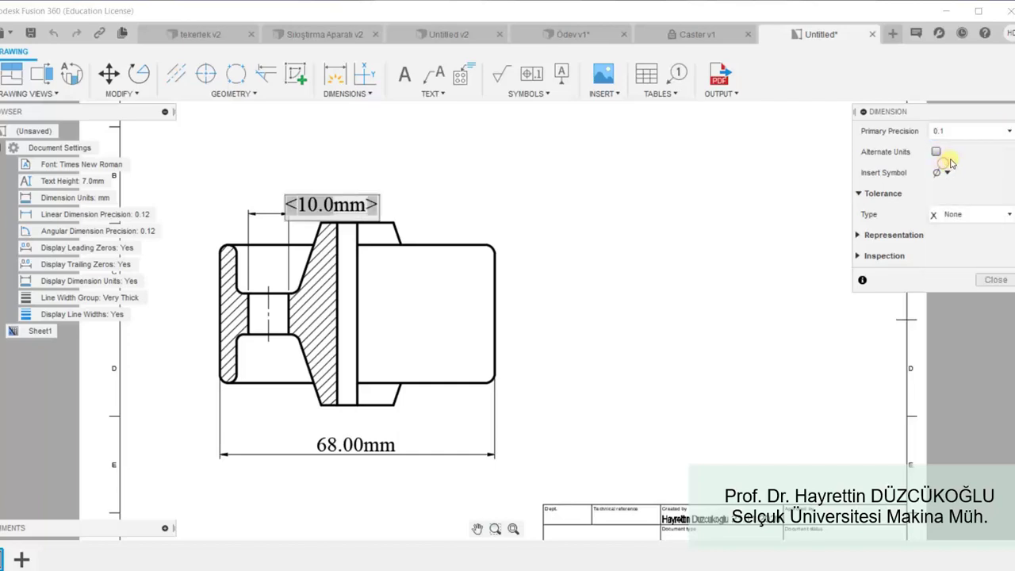
click(1005, 132)
click(971, 152)
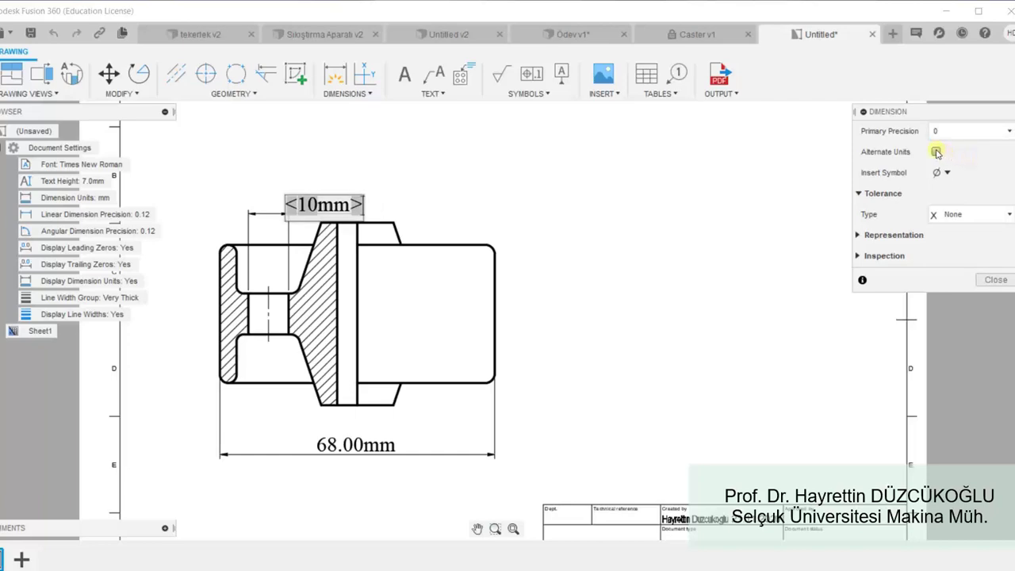
click(936, 152)
click(940, 152)
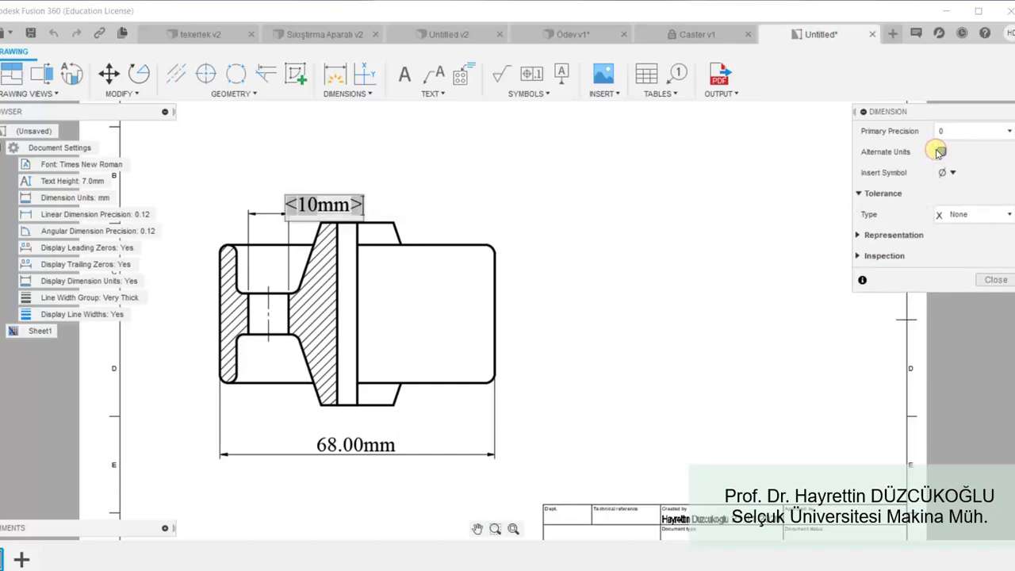
click(940, 151)
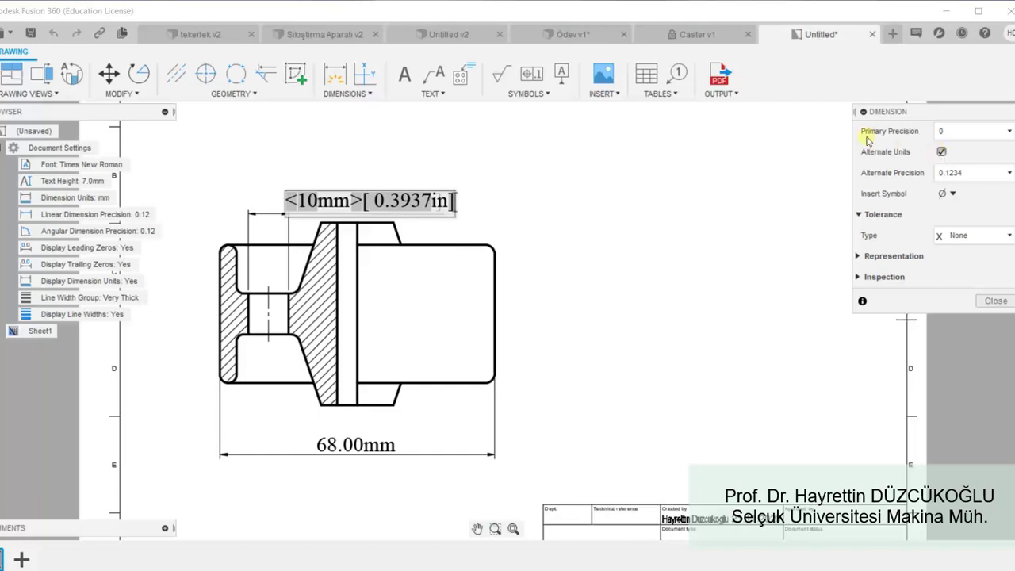
click(942, 151)
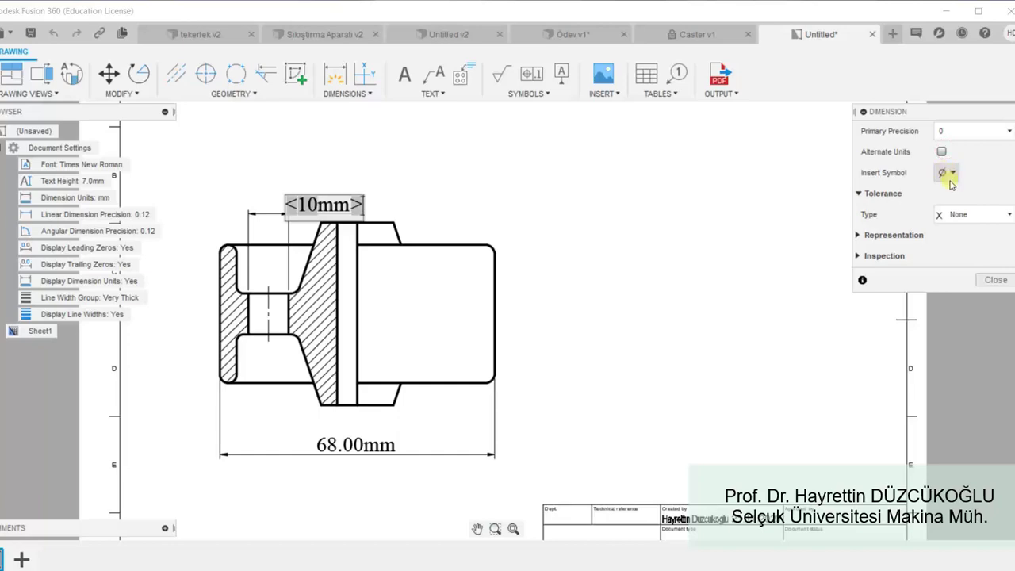
Insert the diameter symbol before 10 so the dimension reads Ø10mm, then close properties.
click(953, 173)
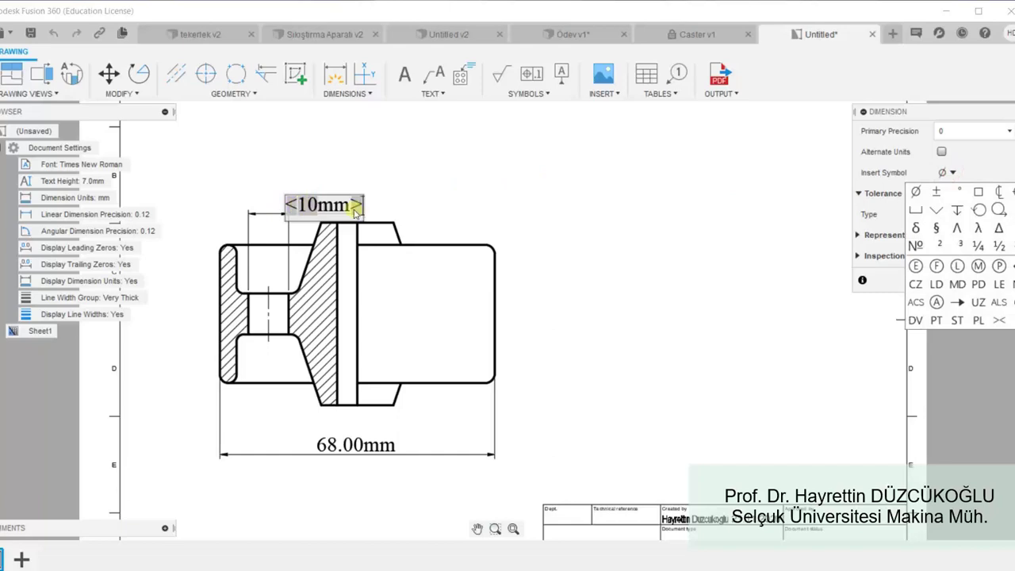
drag(298, 205, 306, 204)
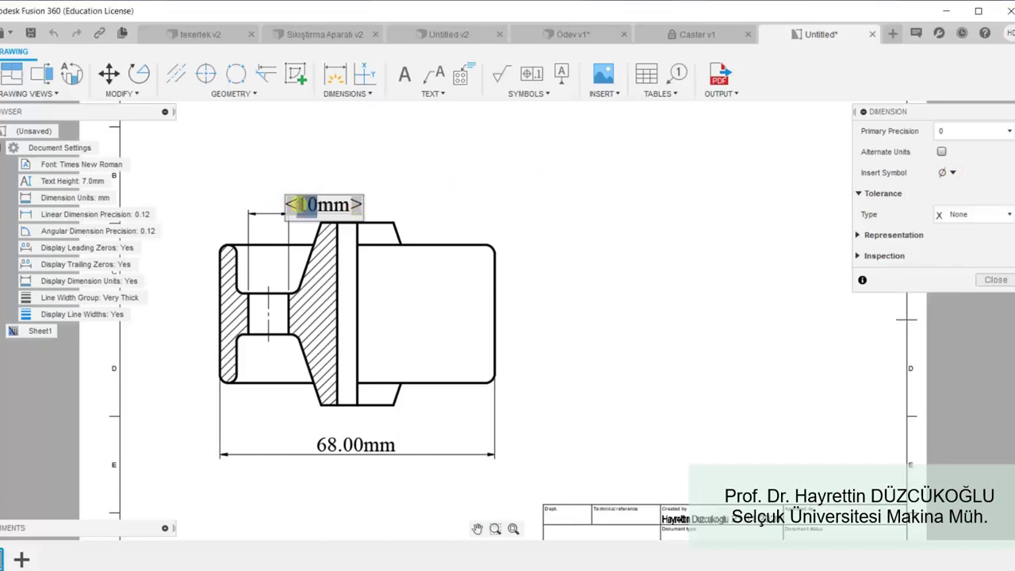
click(299, 205)
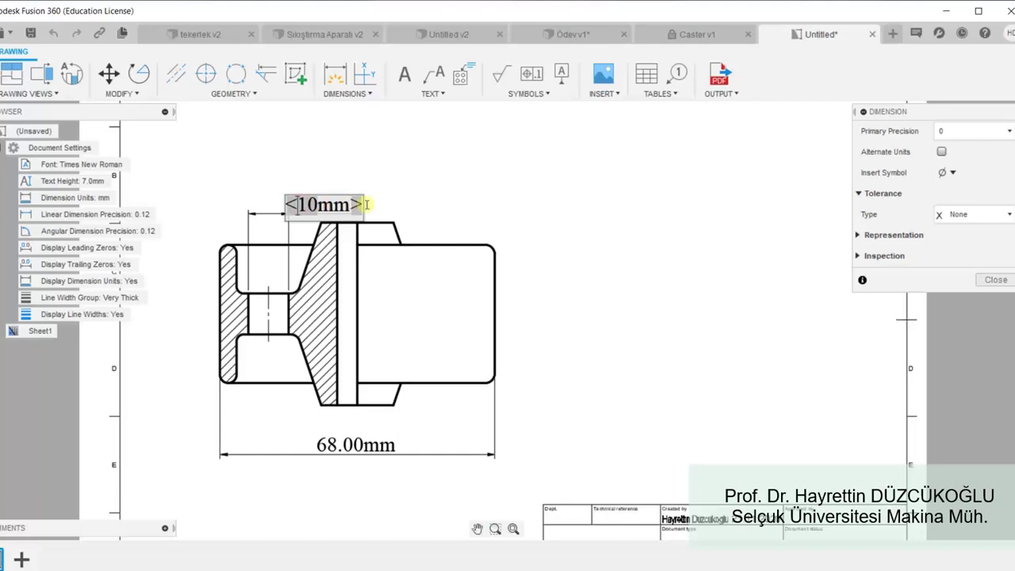
click(946, 173)
click(919, 195)
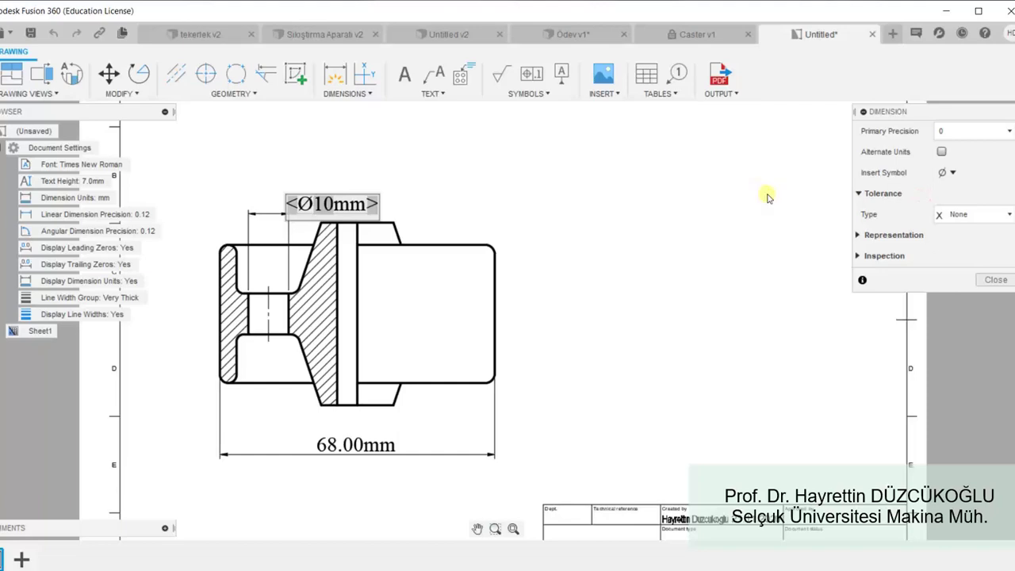
click(858, 234)
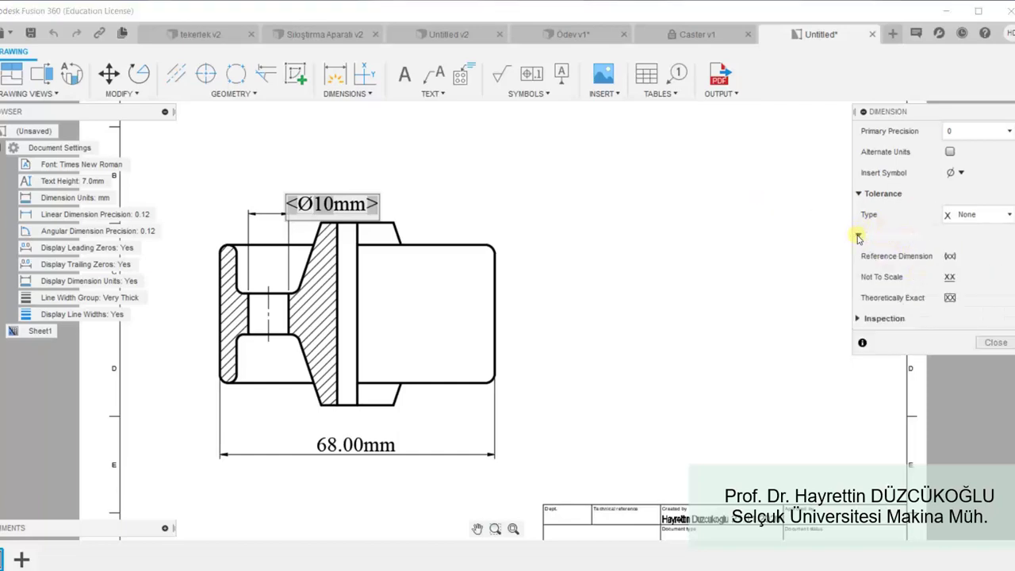
click(859, 234)
click(860, 255)
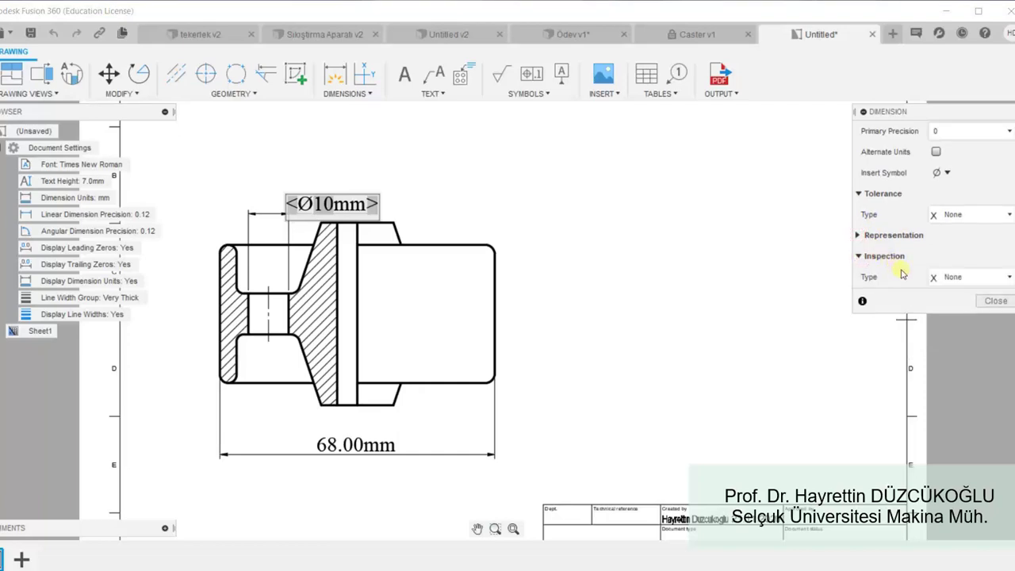
click(996, 302)
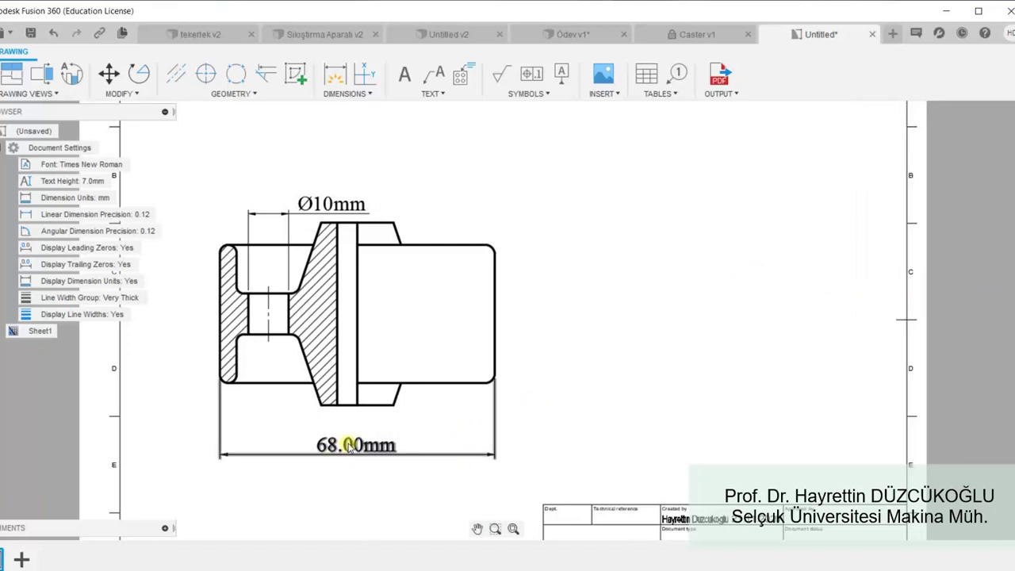
Override the 68.00mm overall dimension's text with 78.
double_click(349, 446)
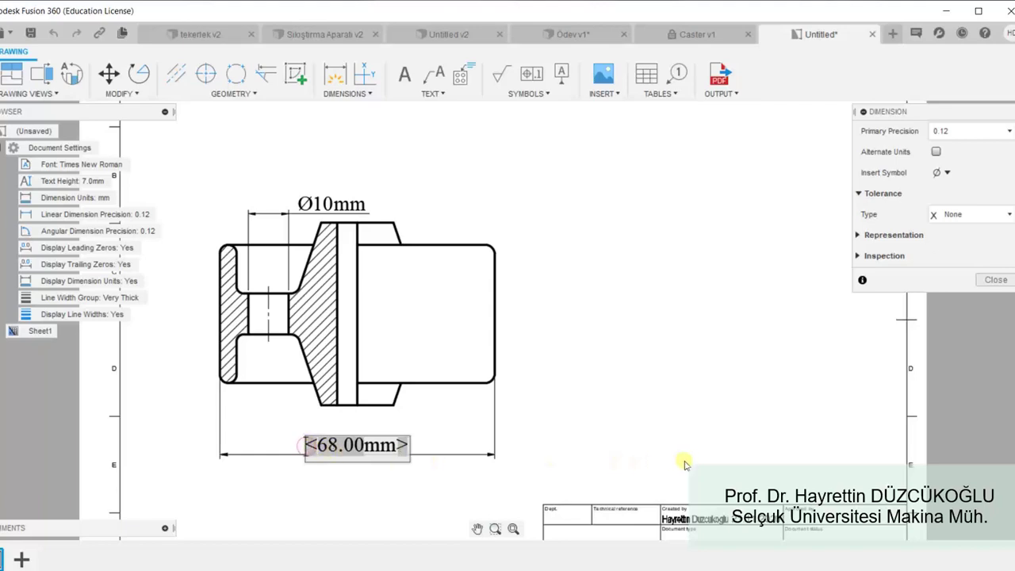
click(357, 446)
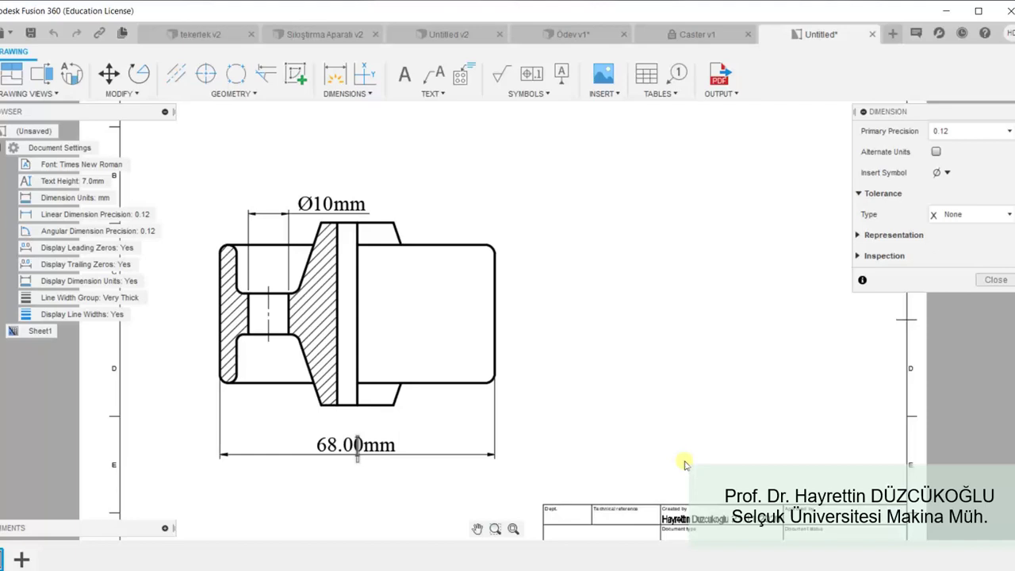
text(78)
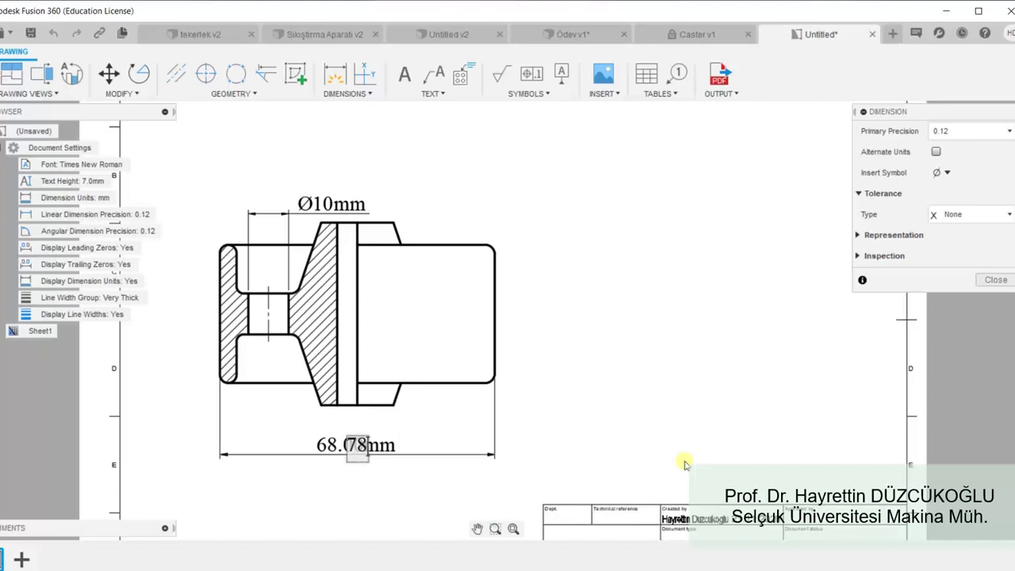
click(695, 377)
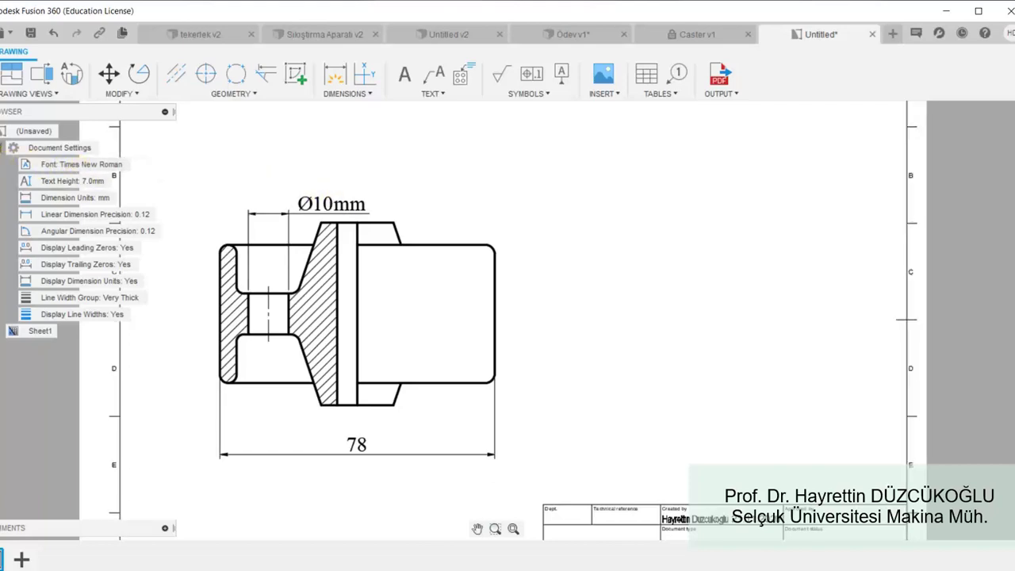
click(3, 147)
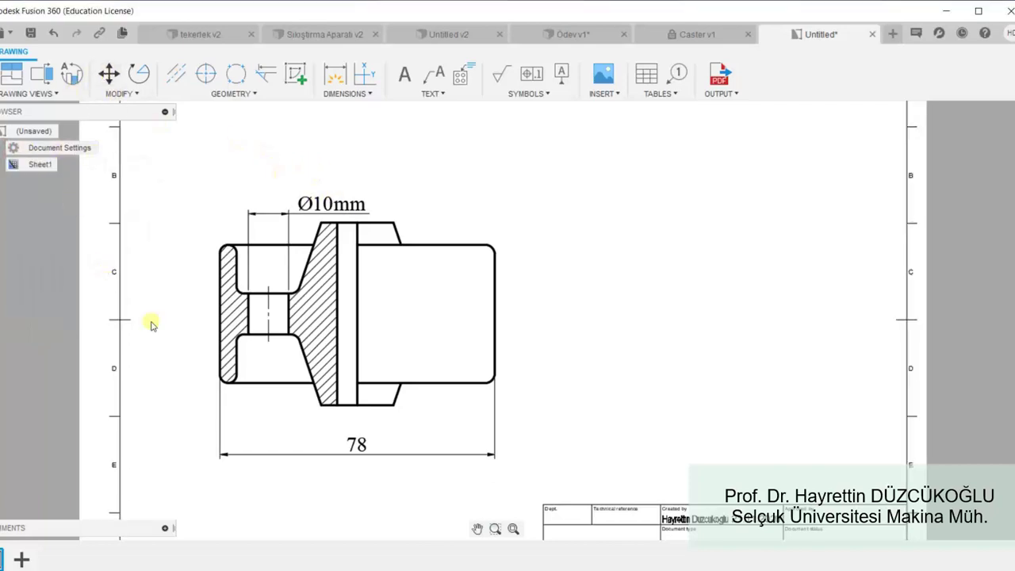
click(1009, 33)
click(975, 70)
click(212, 217)
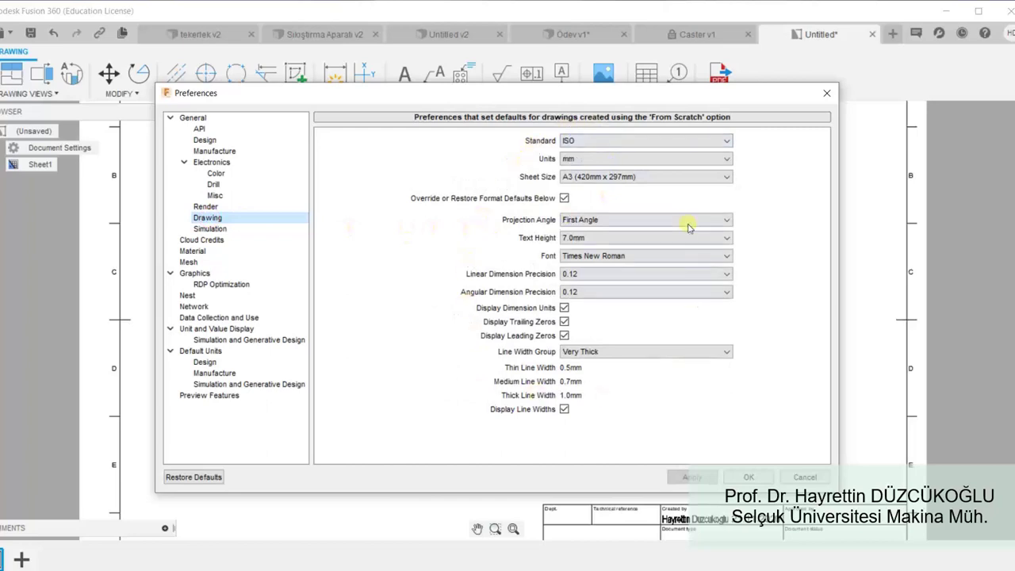
click(801, 479)
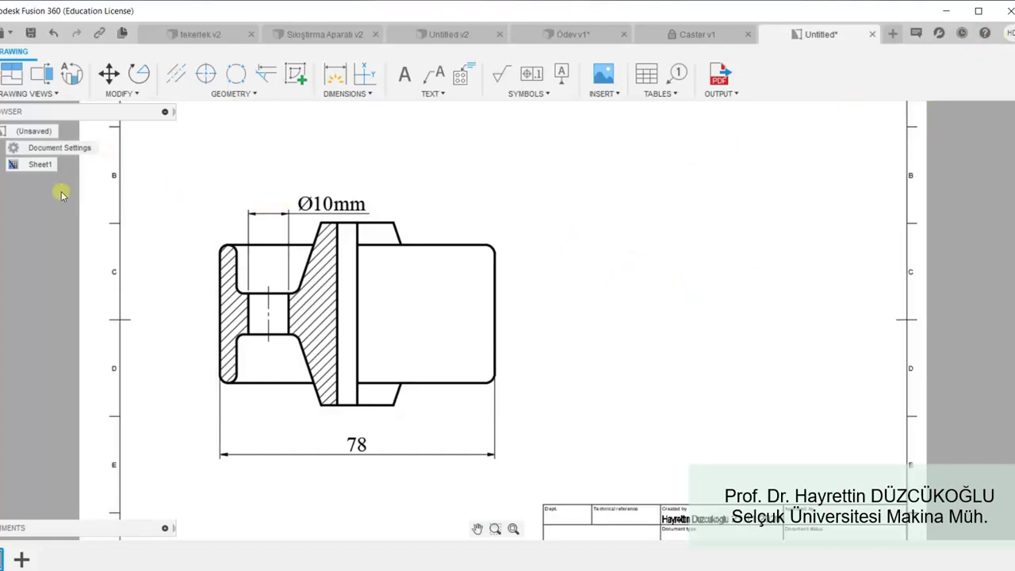
click(2, 149)
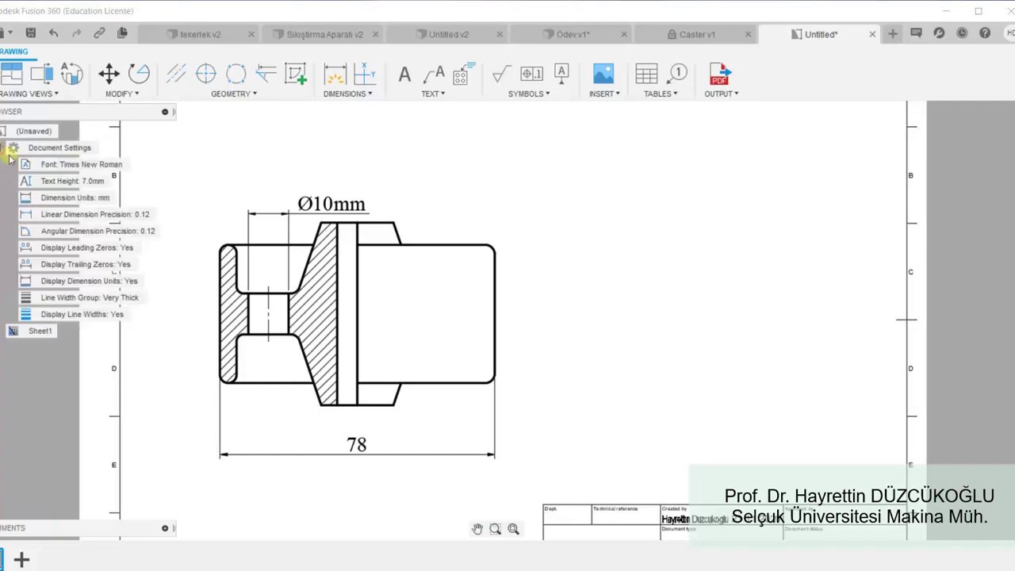
click(87, 167)
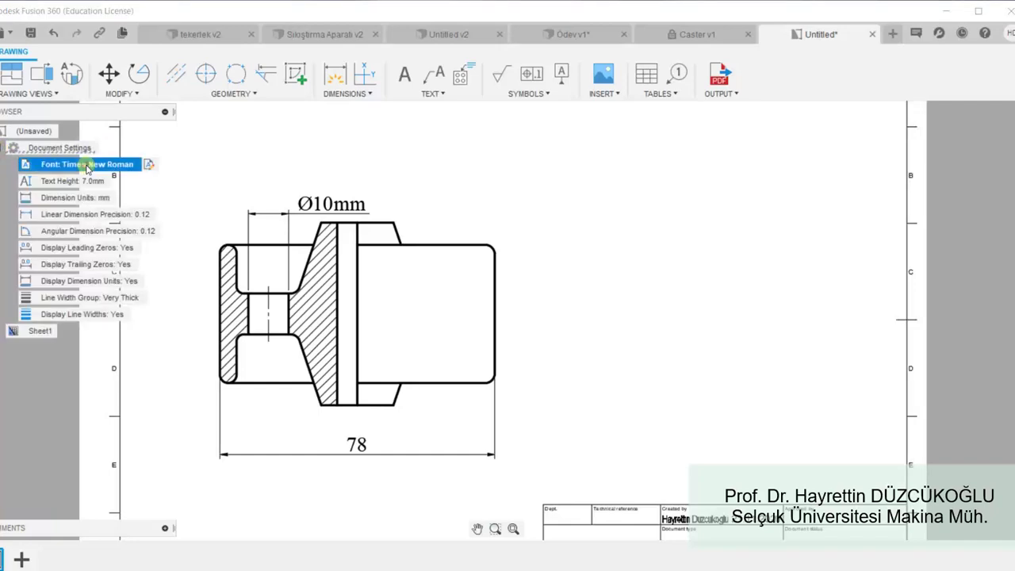
click(149, 165)
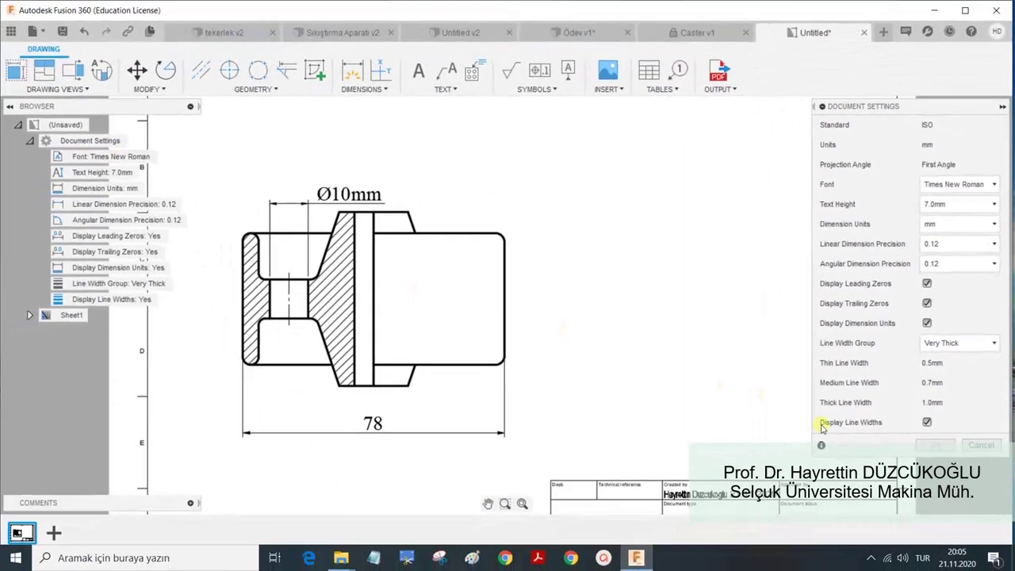
click(982, 447)
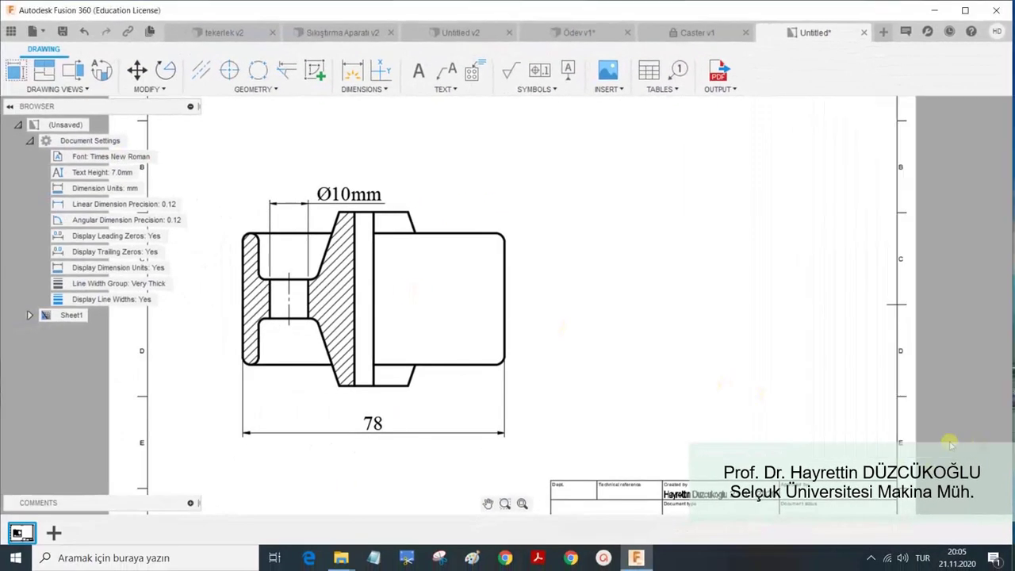
click(81, 205)
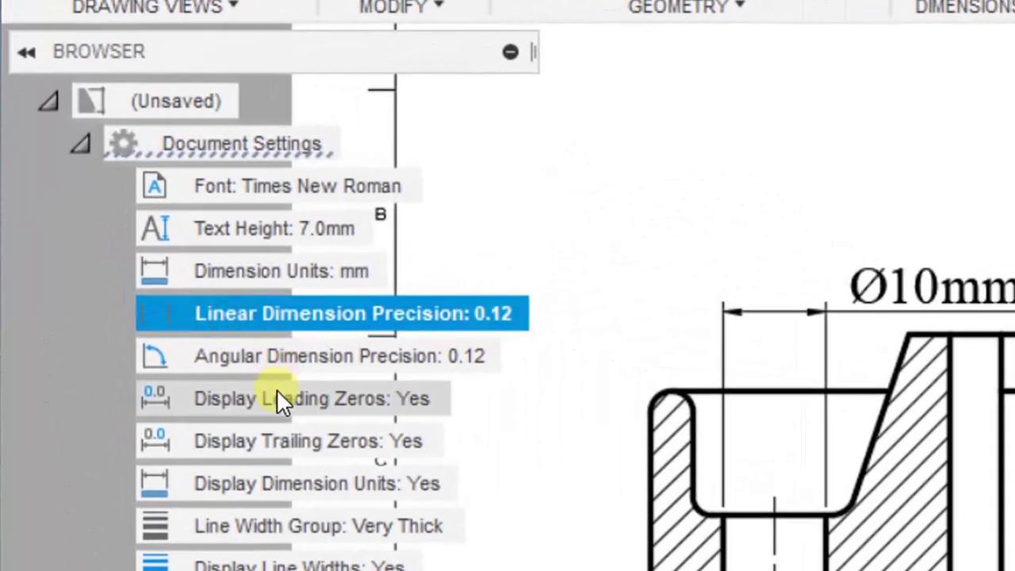
click(104, 220)
click(274, 316)
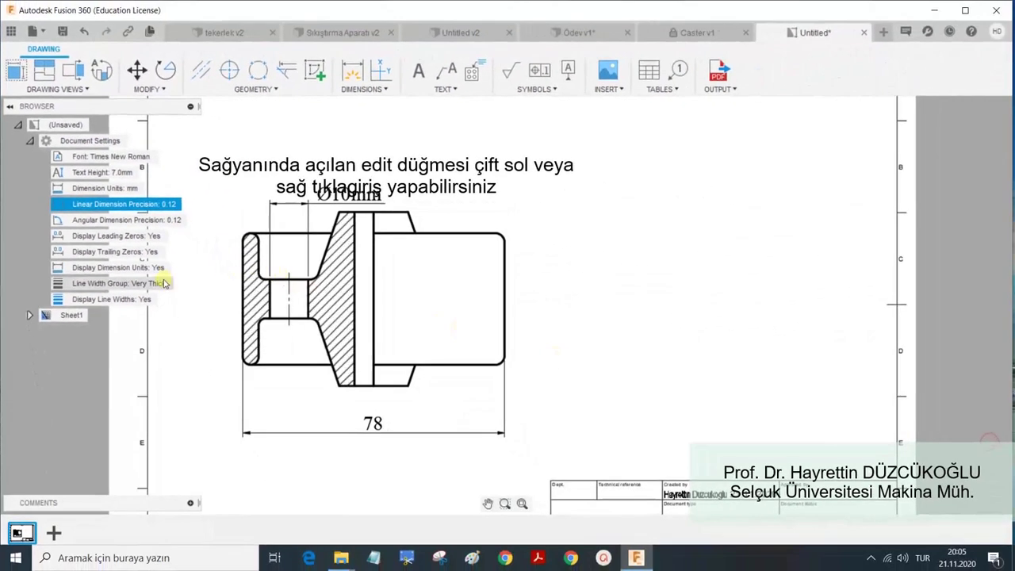
click(135, 268)
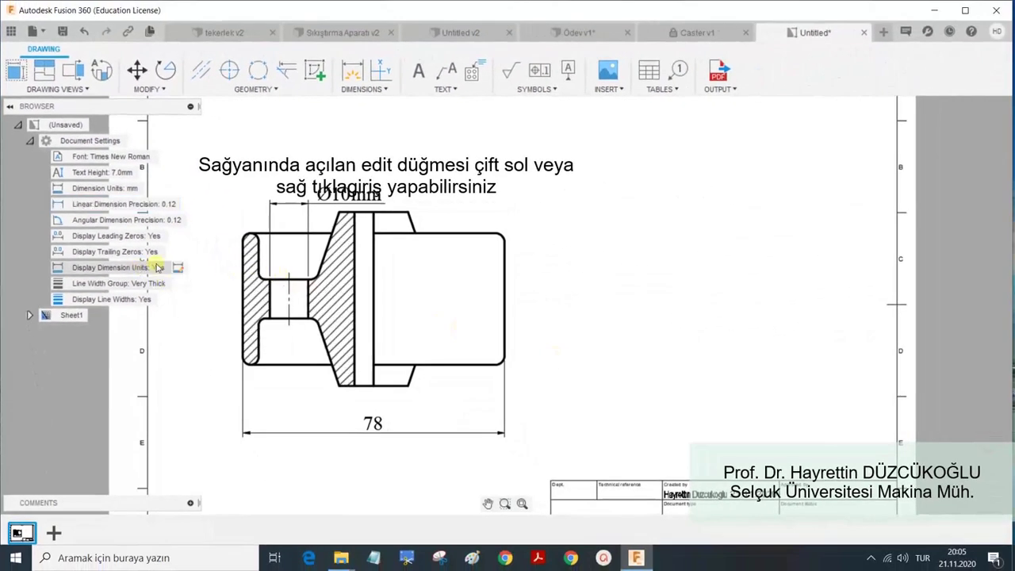
click(178, 268)
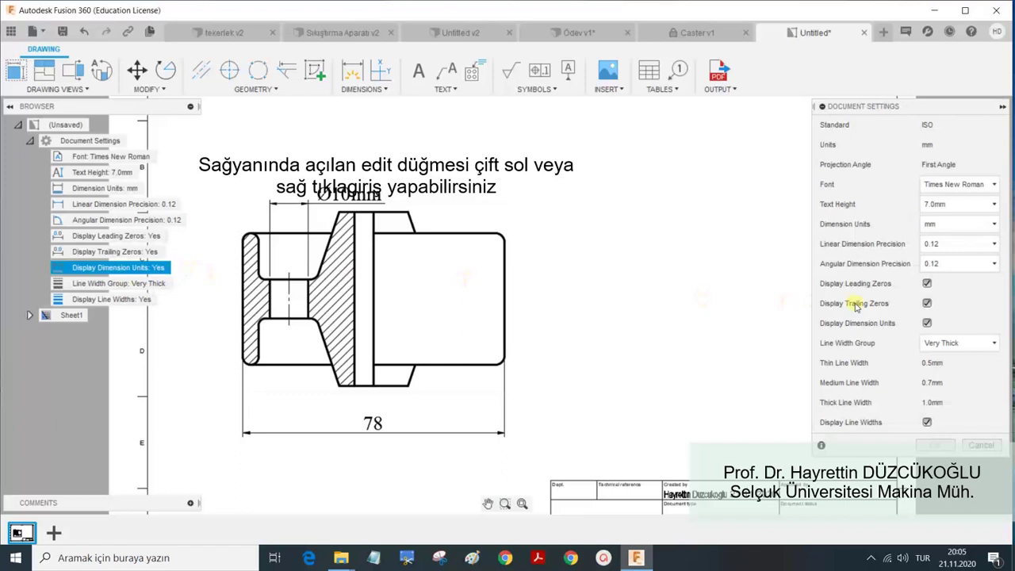
click(978, 444)
click(139, 283)
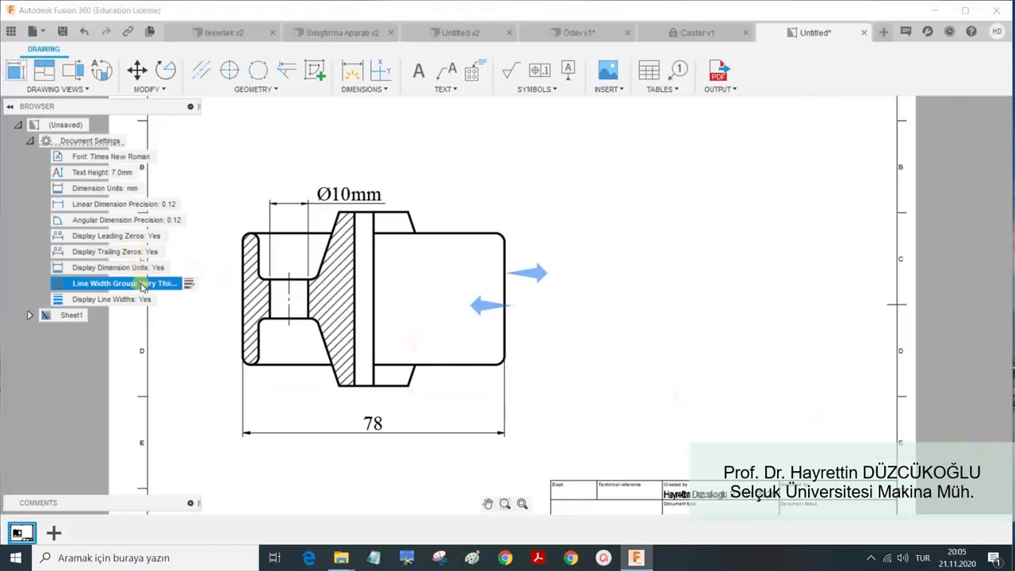
click(189, 282)
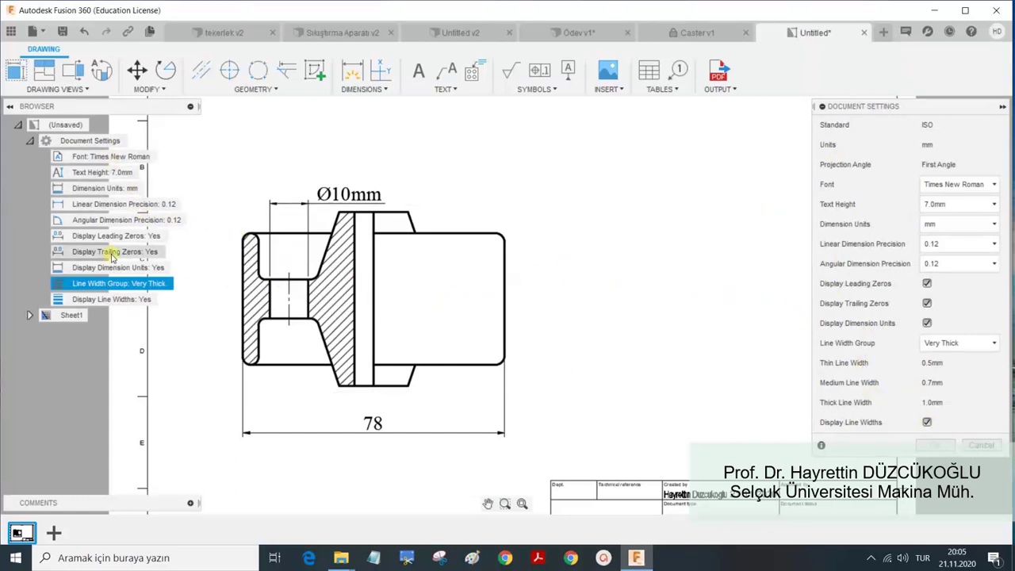
click(226, 247)
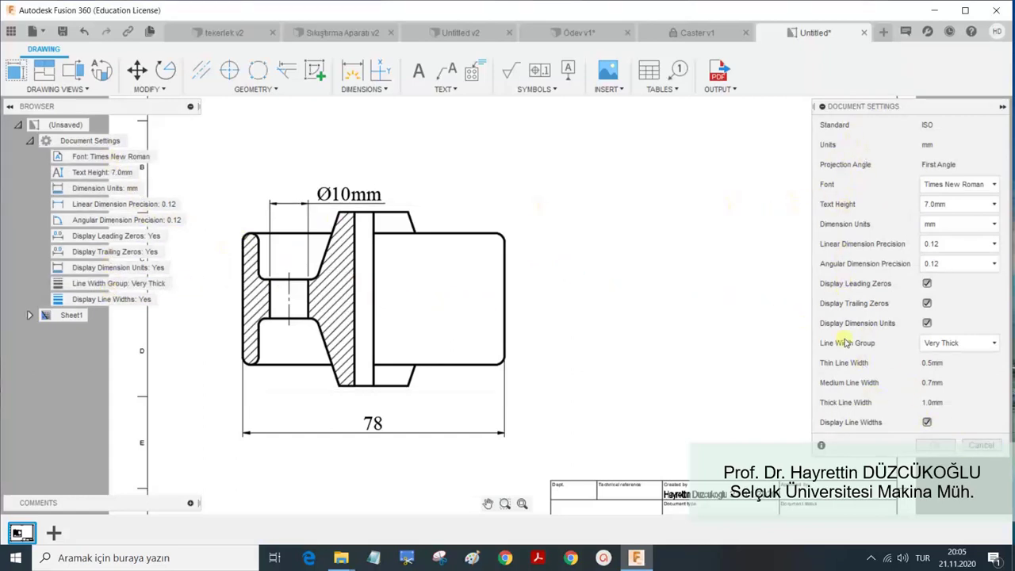
click(982, 445)
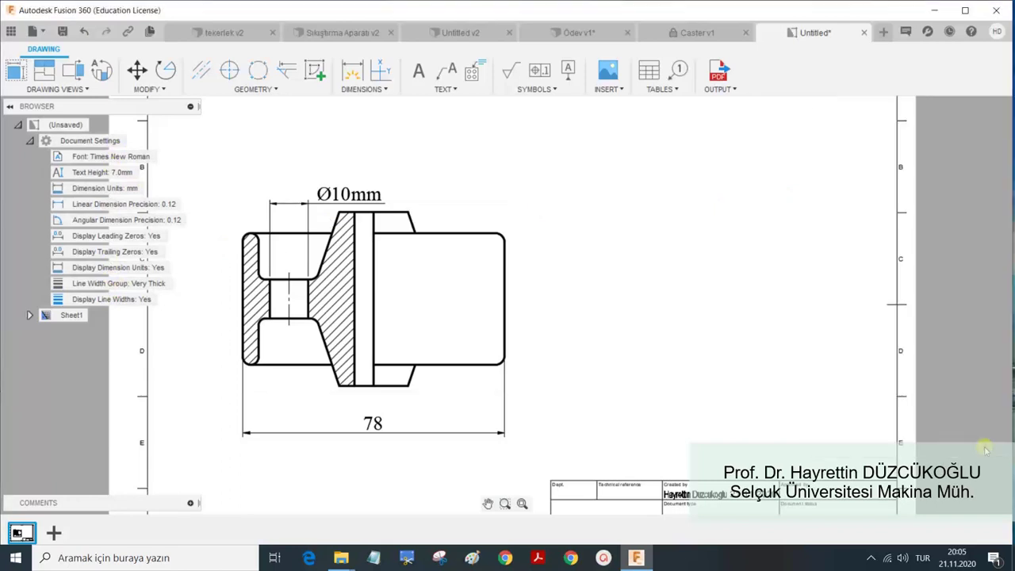
Choose Terminal as the font in Document Settings and apply it.
click(127, 156)
click(165, 156)
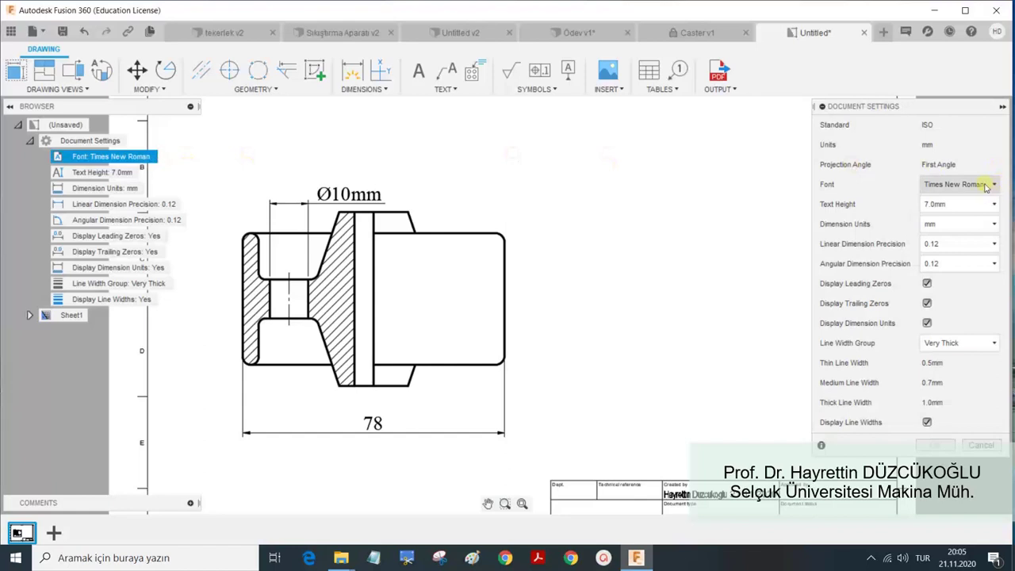
click(991, 183)
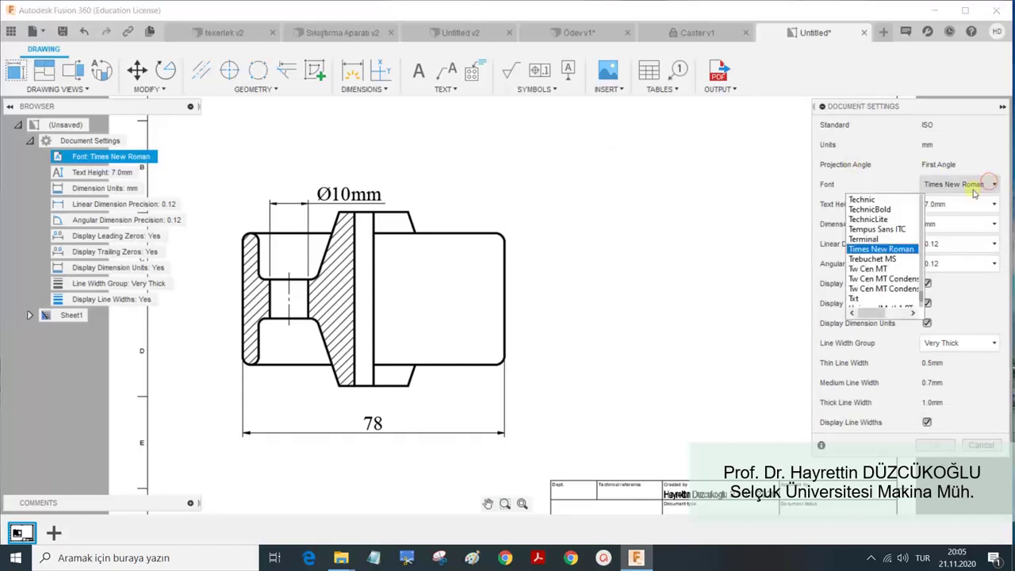
click(883, 239)
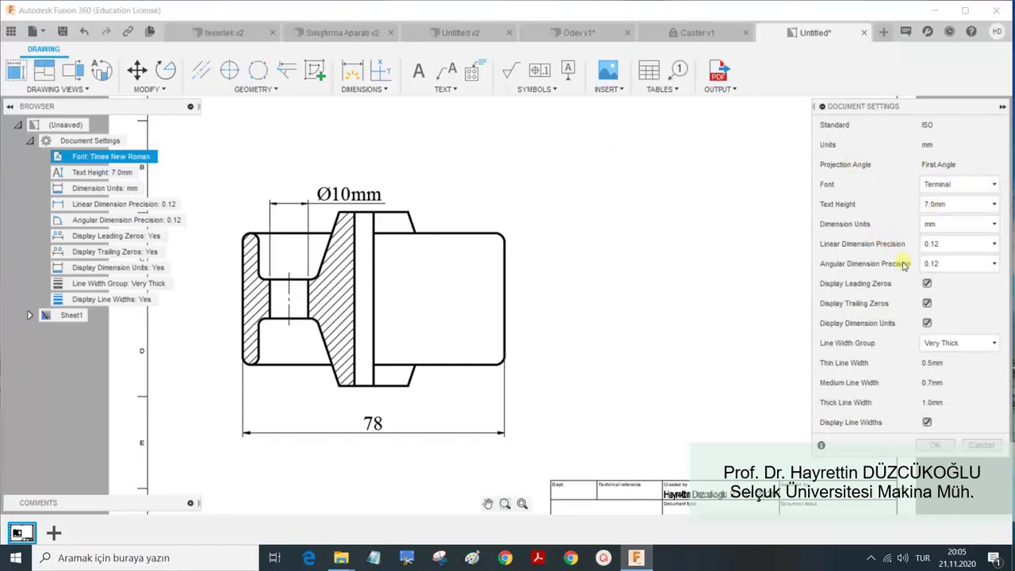
click(938, 447)
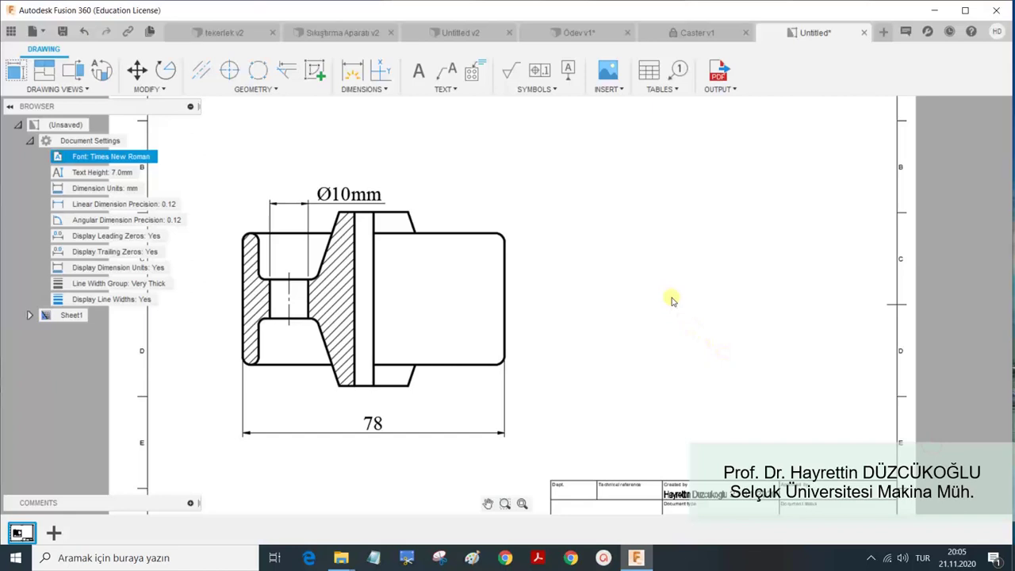
Check the Ø10mm dimension and confirm the Browser's Font setting now reads Terminal.
click(353, 195)
click(283, 148)
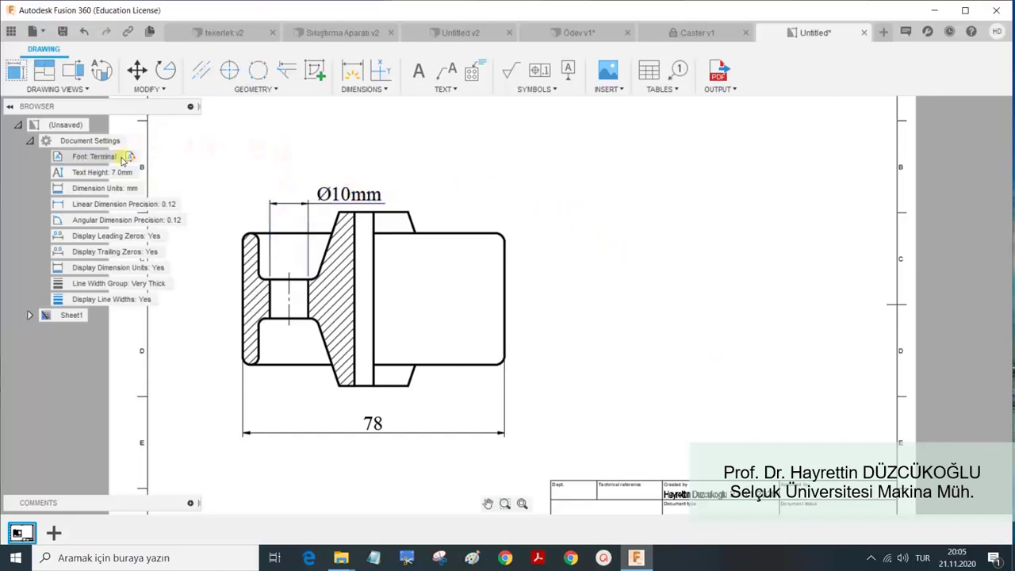
click(130, 158)
click(180, 165)
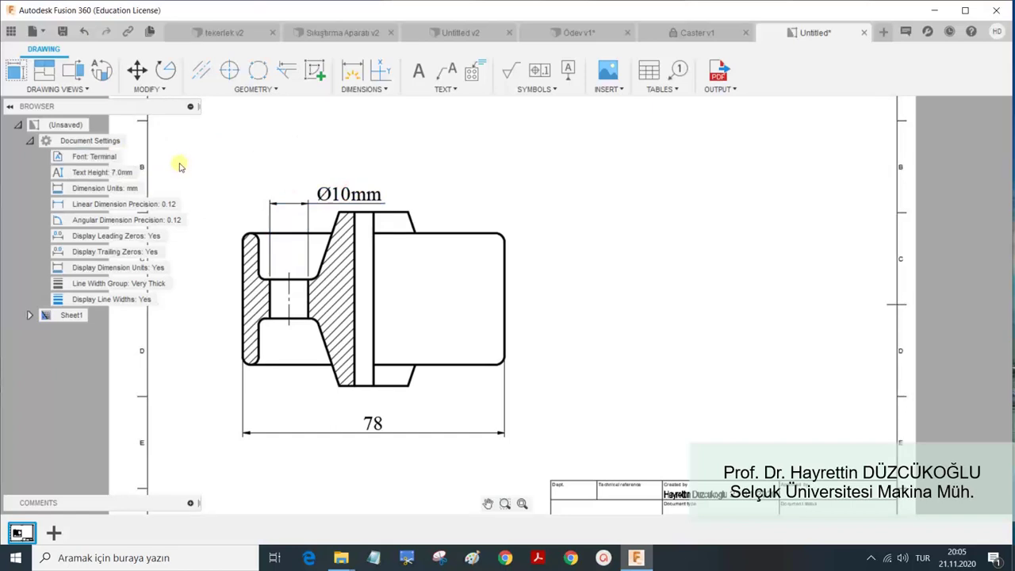
Set the drawing's document font to Arial Narrow in Document Settings.
double_click(131, 157)
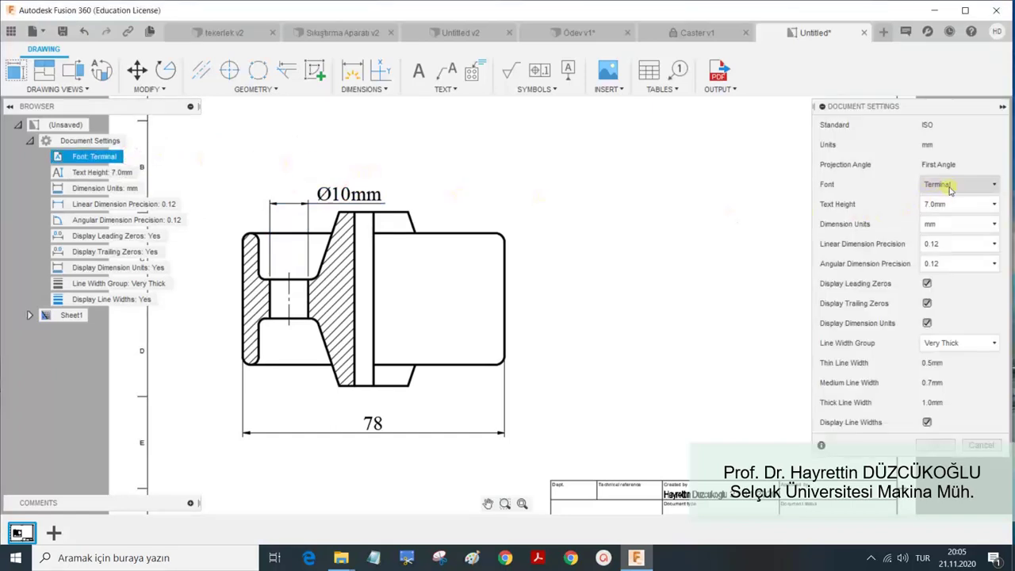
click(991, 185)
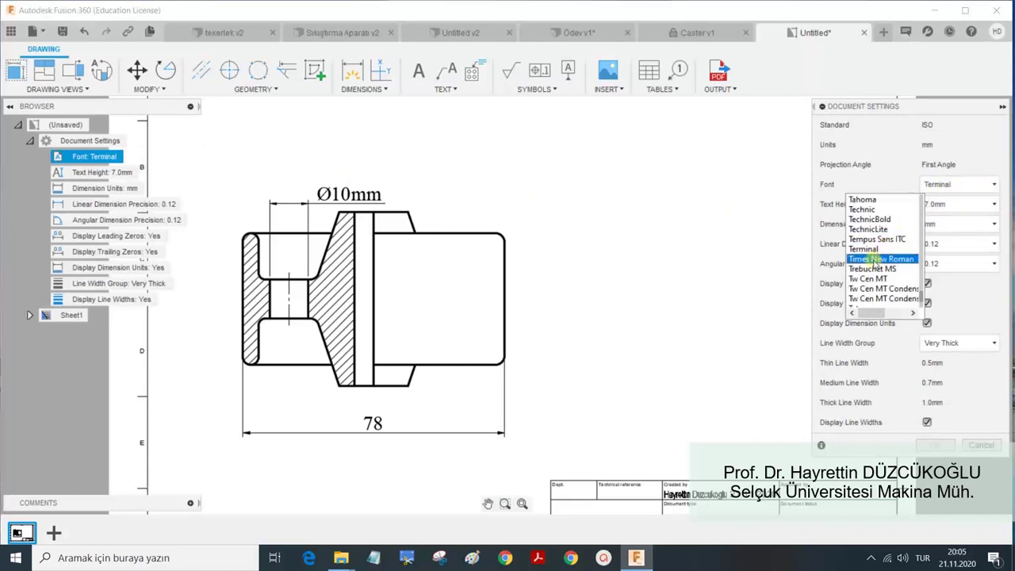
scroll(876, 268, up, 3)
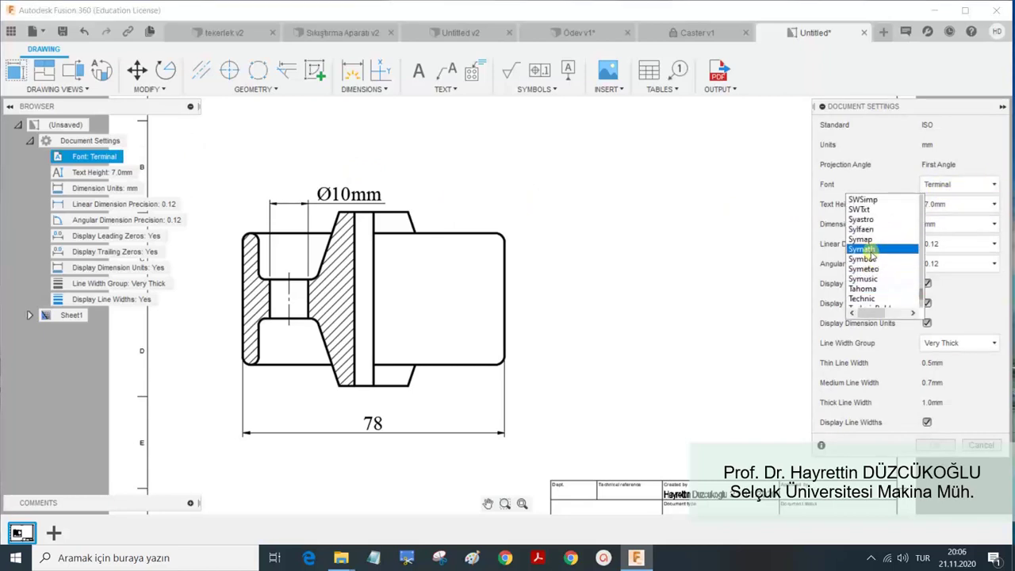
scroll(869, 242, up, 2)
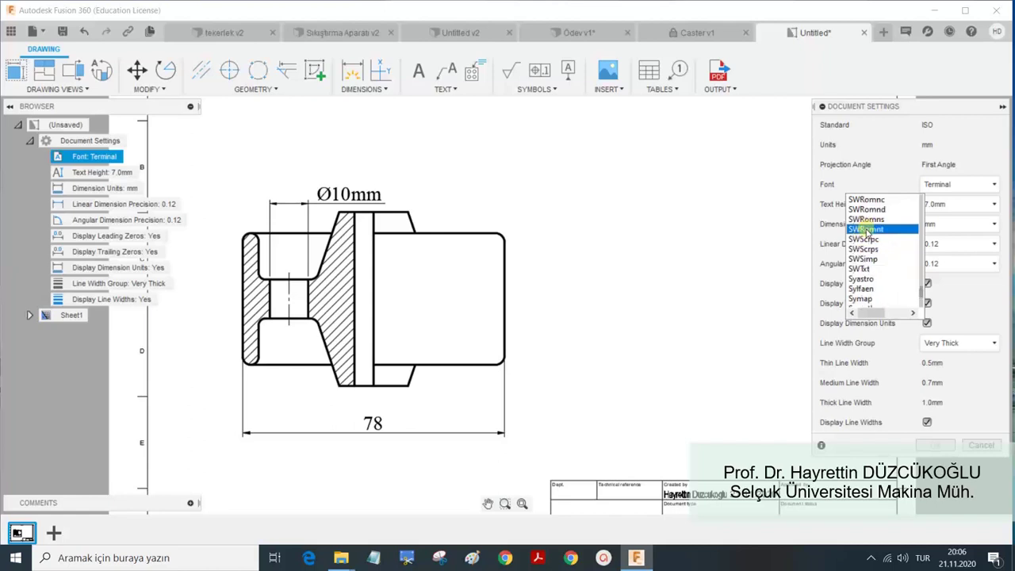
scroll(866, 230, up, 1)
scroll(868, 258, up, 2)
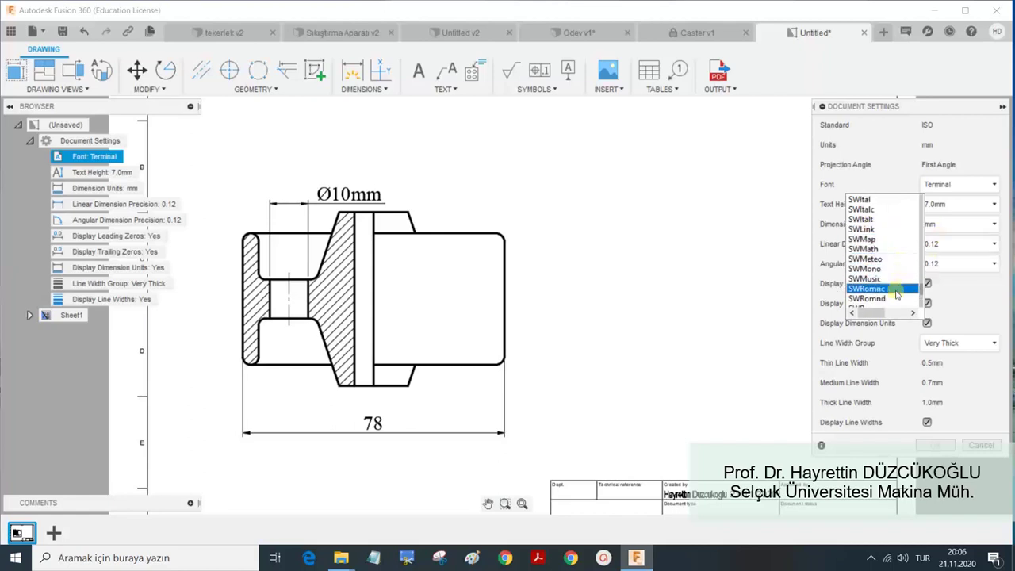
drag(925, 292, 923, 199)
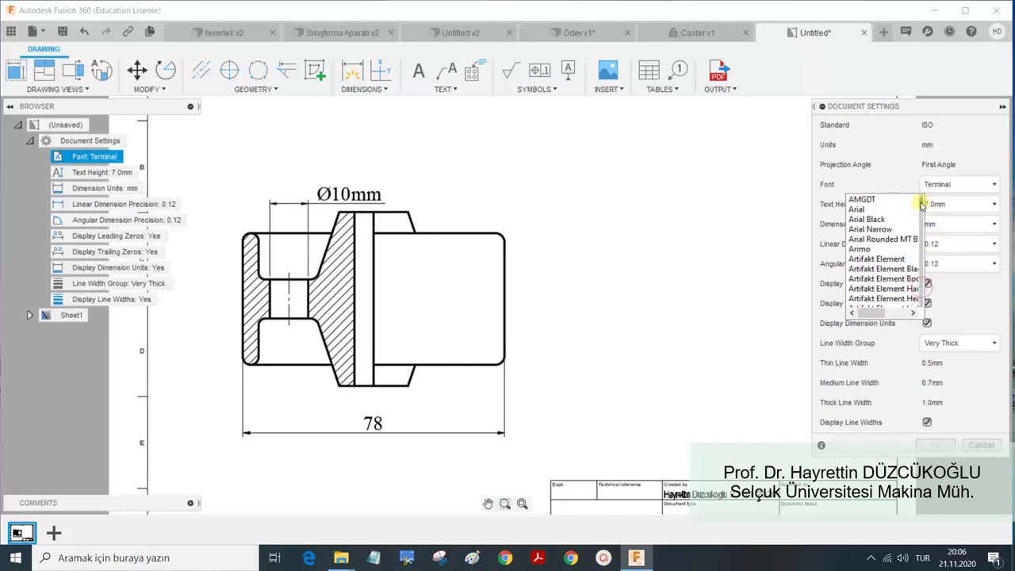
scroll(897, 229, down, 1)
scroll(877, 260, down, 2)
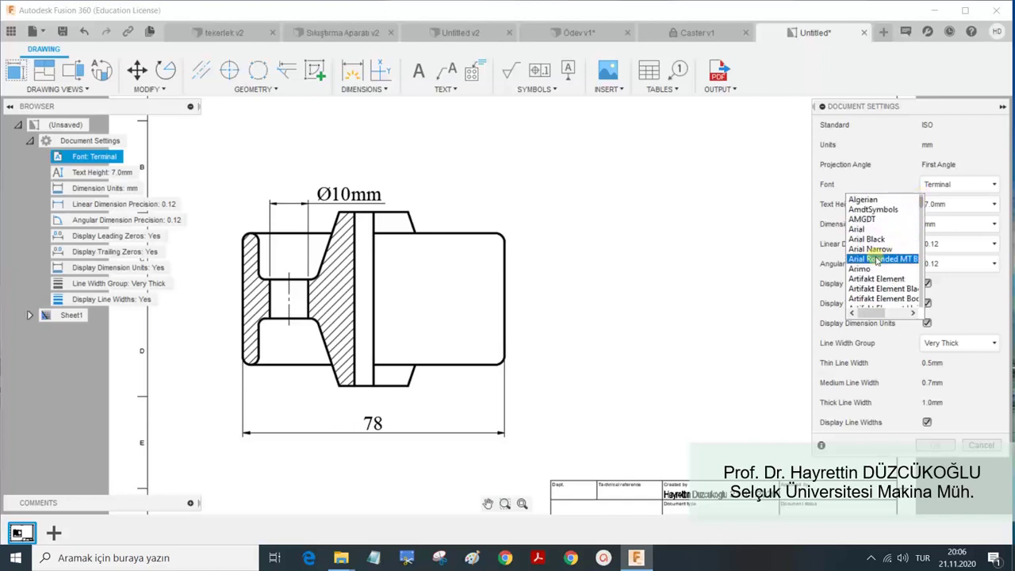
click(875, 250)
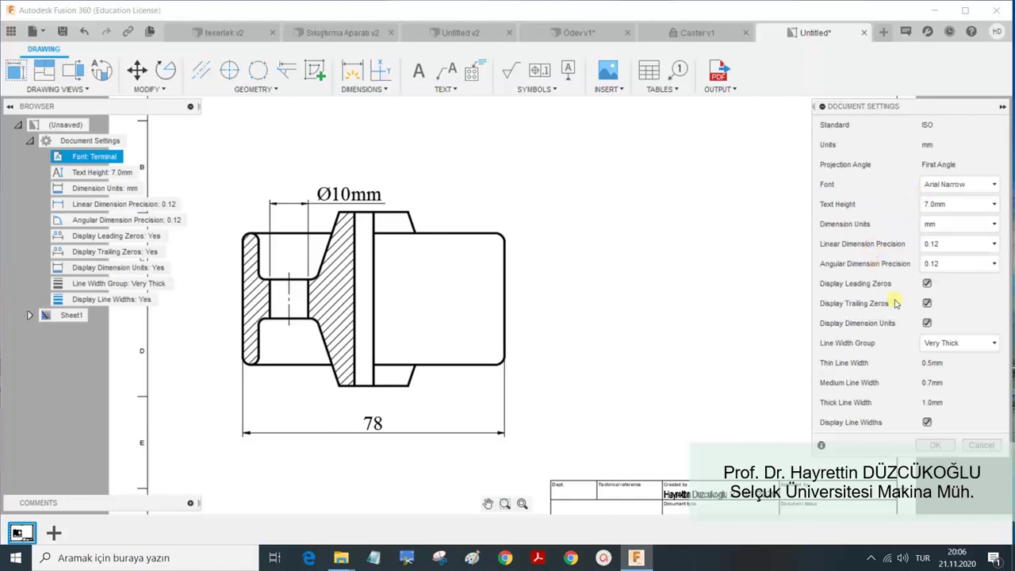
click(935, 444)
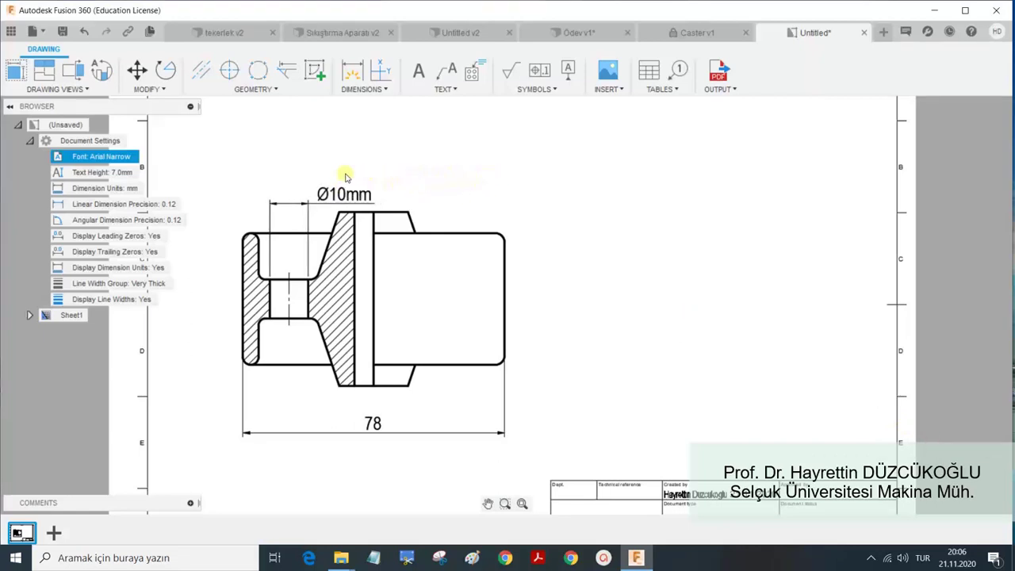
Switch the document font from Arial Narrow to Arial Black.
click(151, 172)
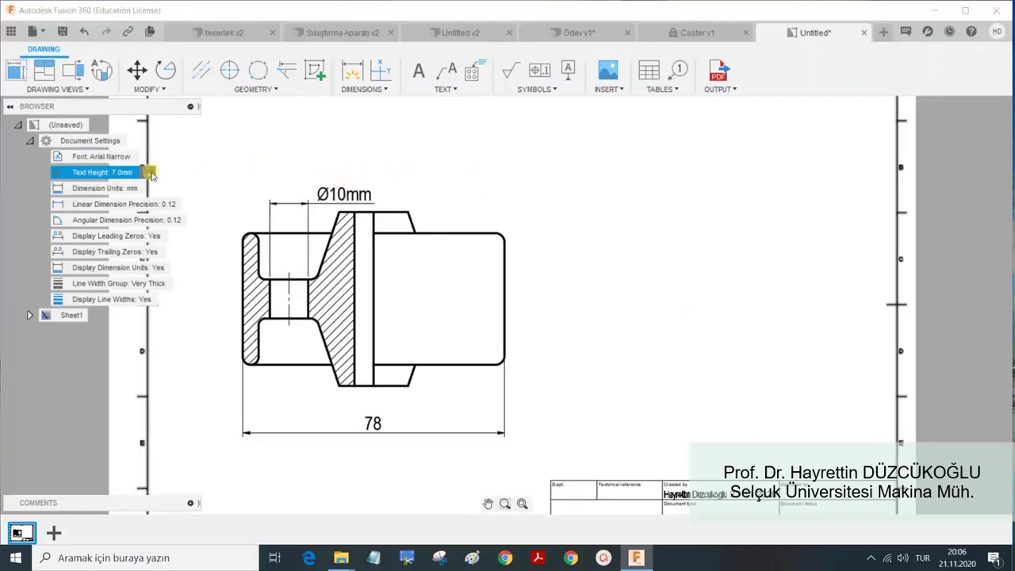
click(986, 184)
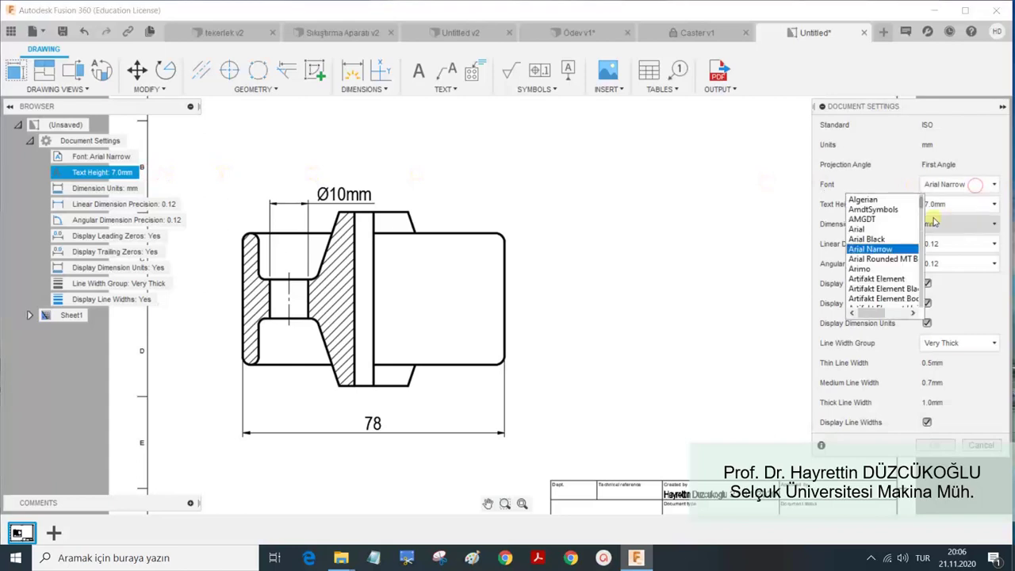
scroll(890, 233, down, 1)
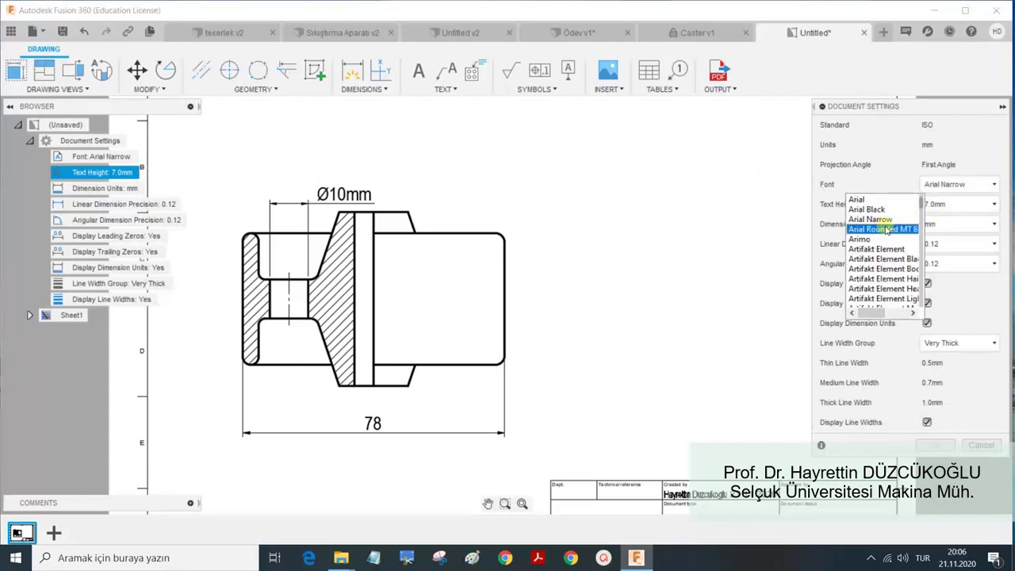
click(880, 210)
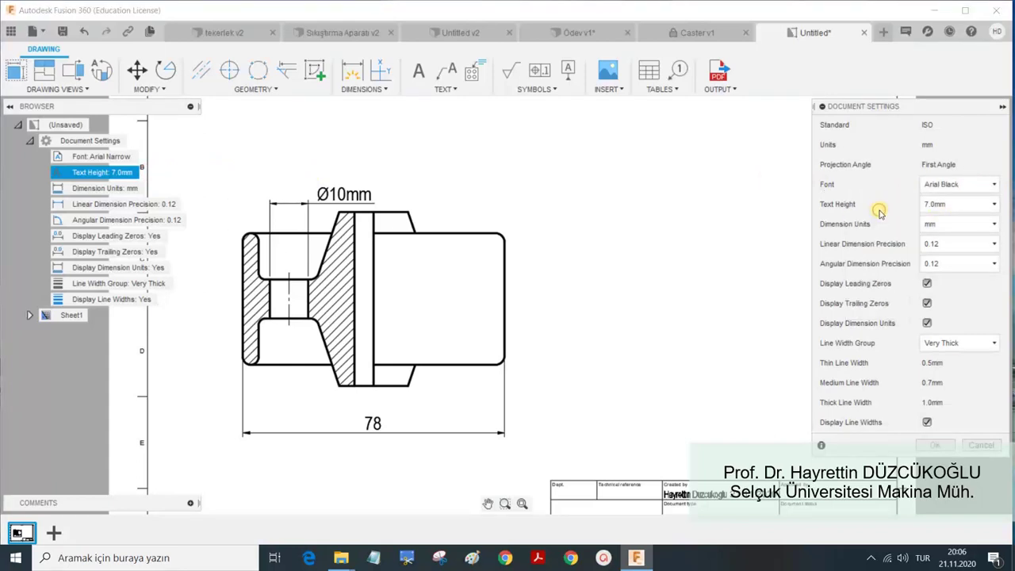
click(936, 446)
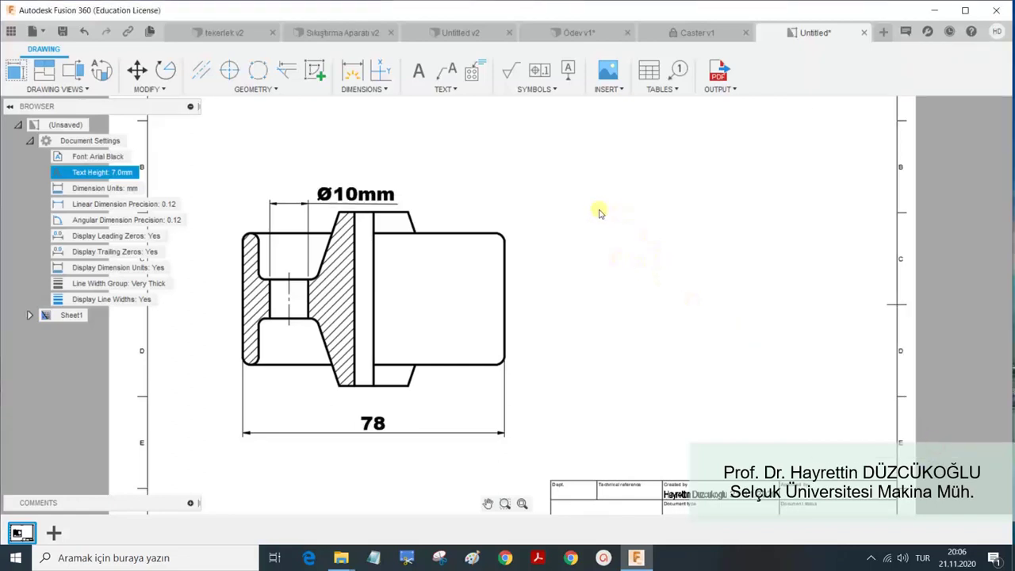
Set the document font to Times New Roman and the text height to 3.5mm.
double_click(141, 170)
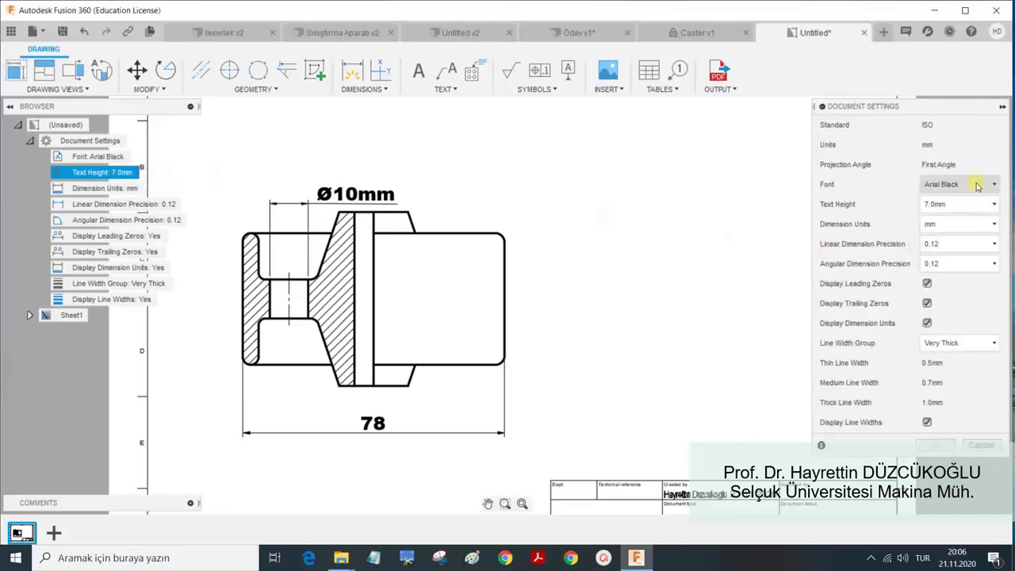
click(976, 185)
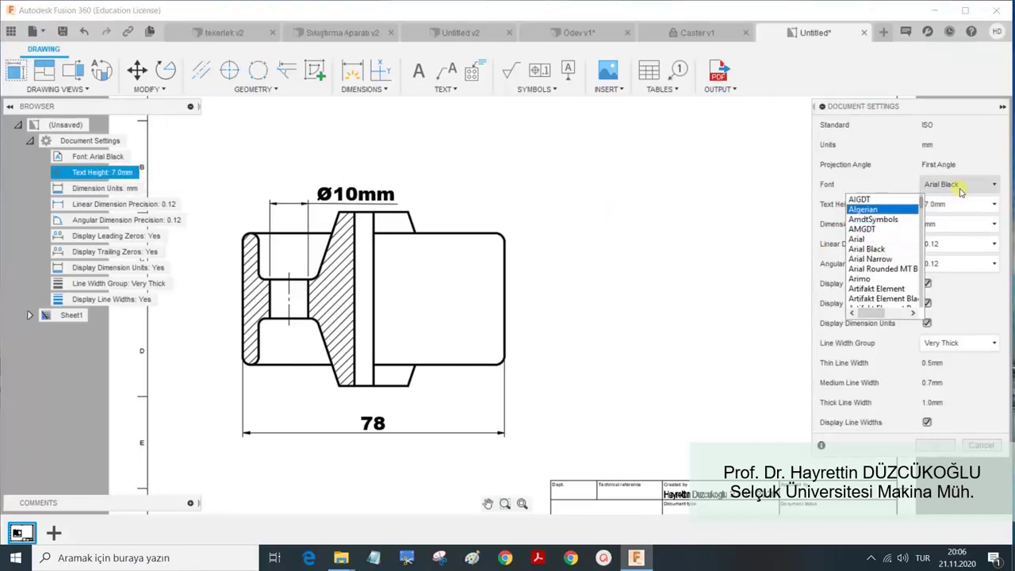
drag(921, 200, 918, 299)
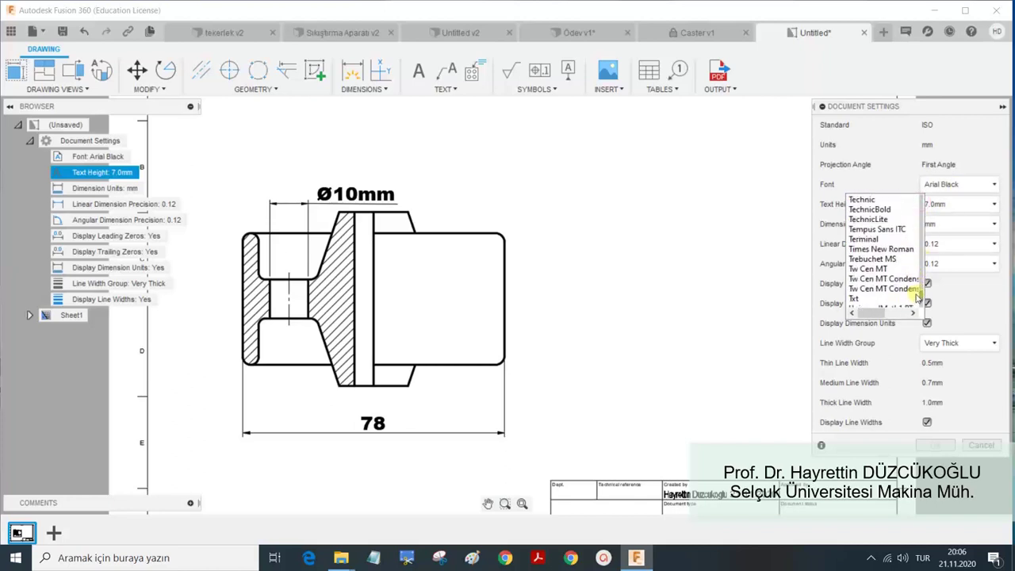
click(882, 209)
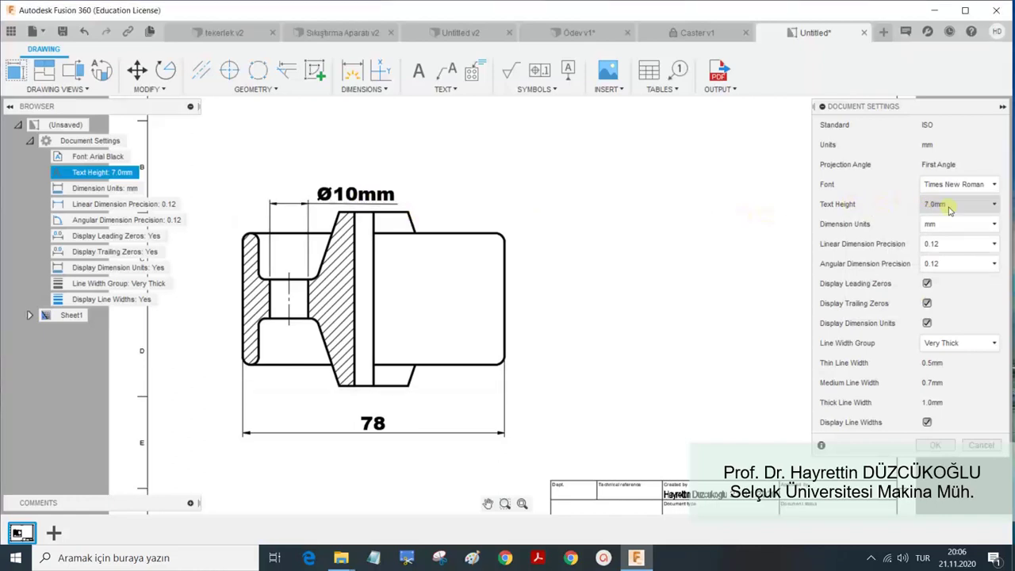
click(974, 207)
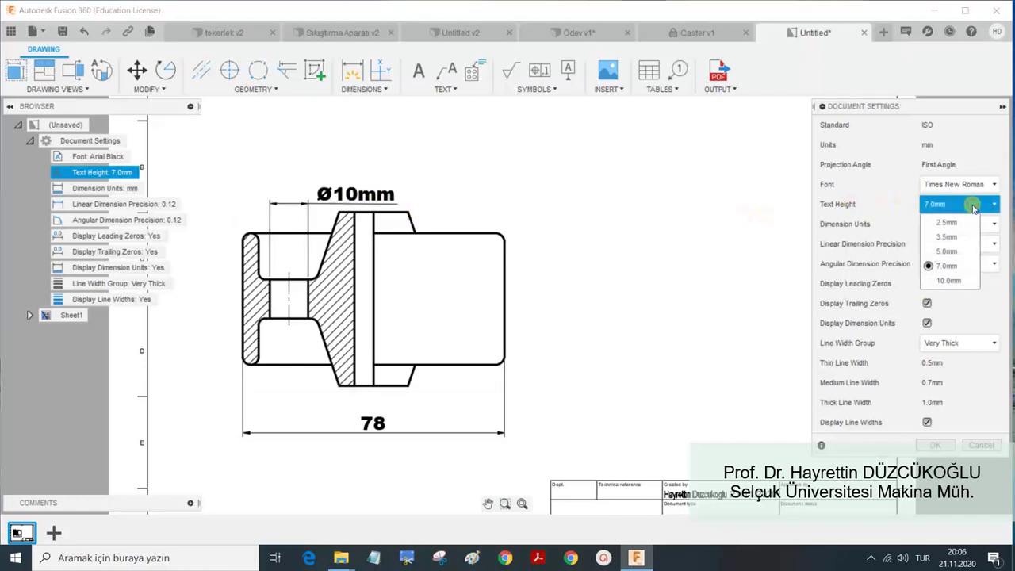
click(936, 238)
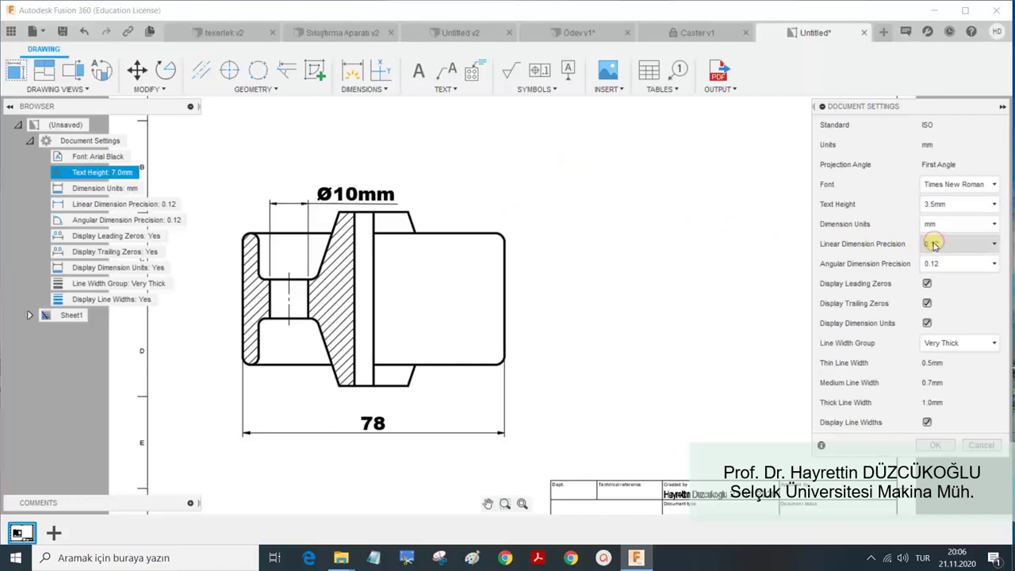
click(937, 447)
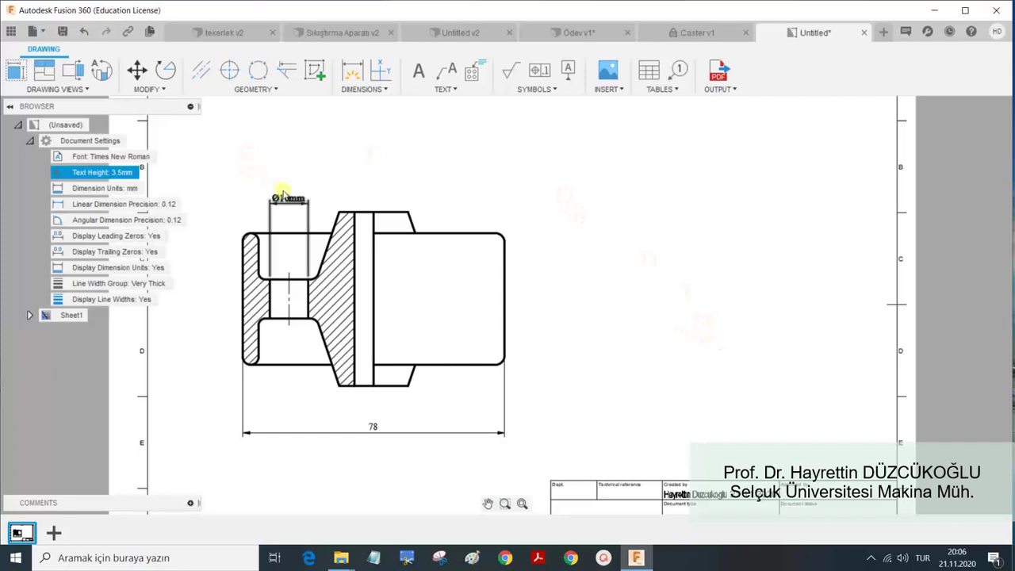
Raise the document text height to 5.0mm.
double_click(126, 173)
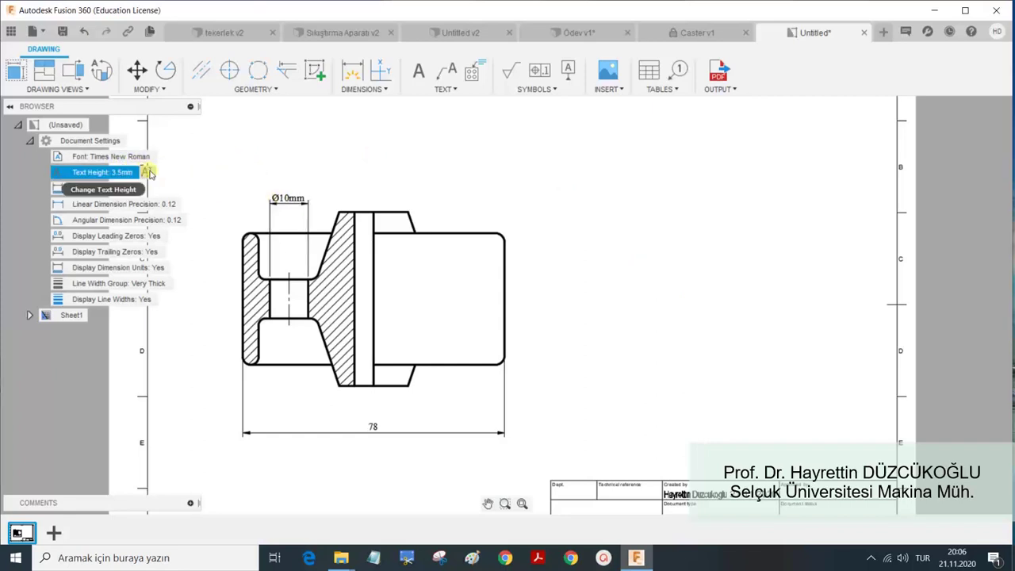
click(984, 205)
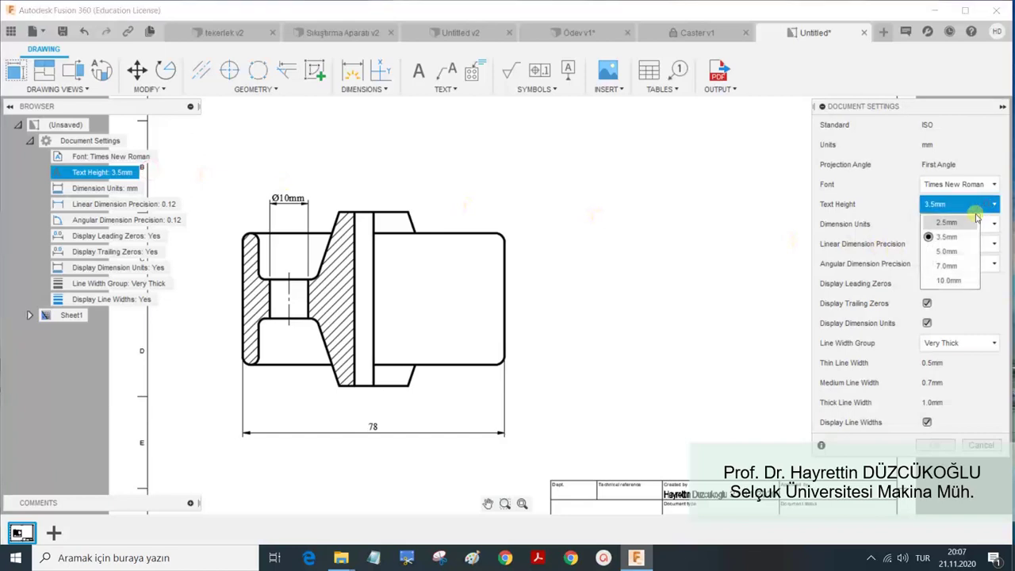
click(951, 249)
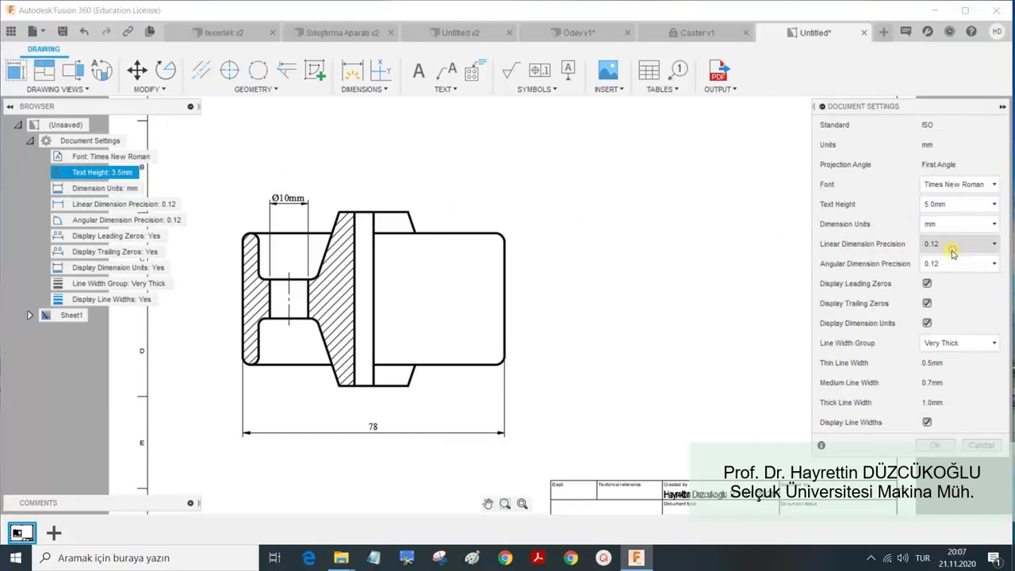
click(937, 444)
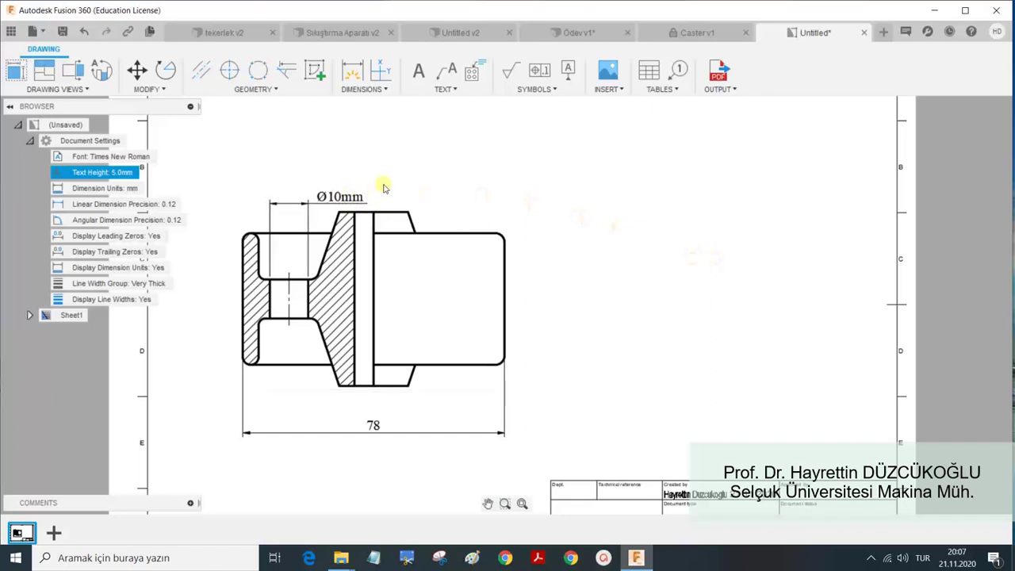
Reopen Document Settings, toggle the trailing-zeros option, then cancel without applying it.
double_click(145, 172)
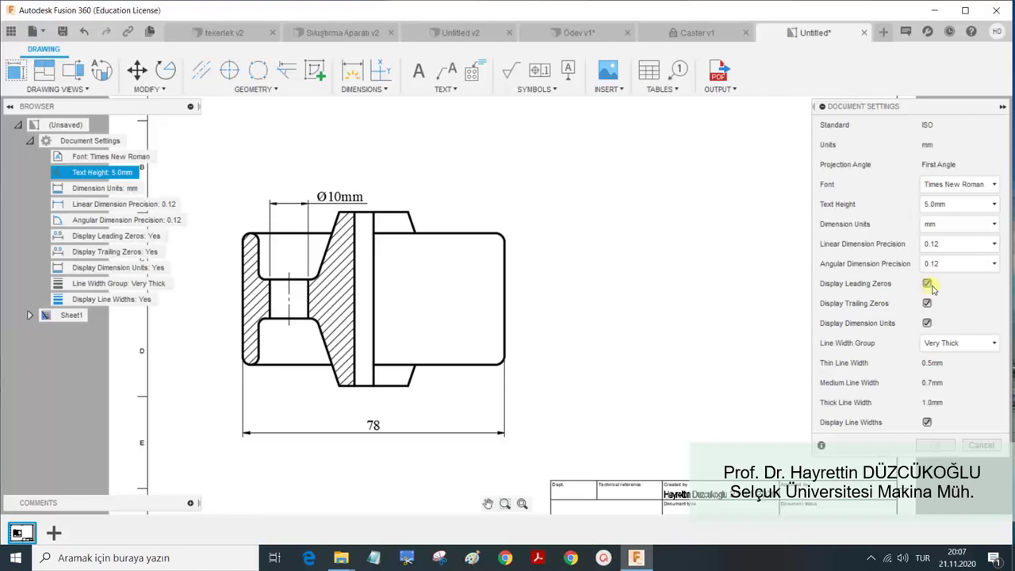
click(926, 304)
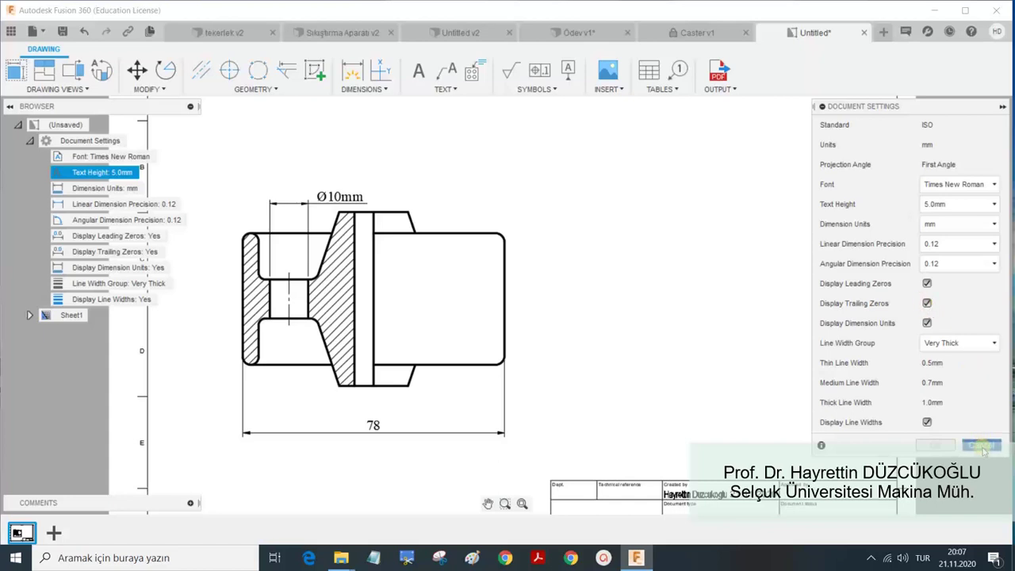
click(982, 448)
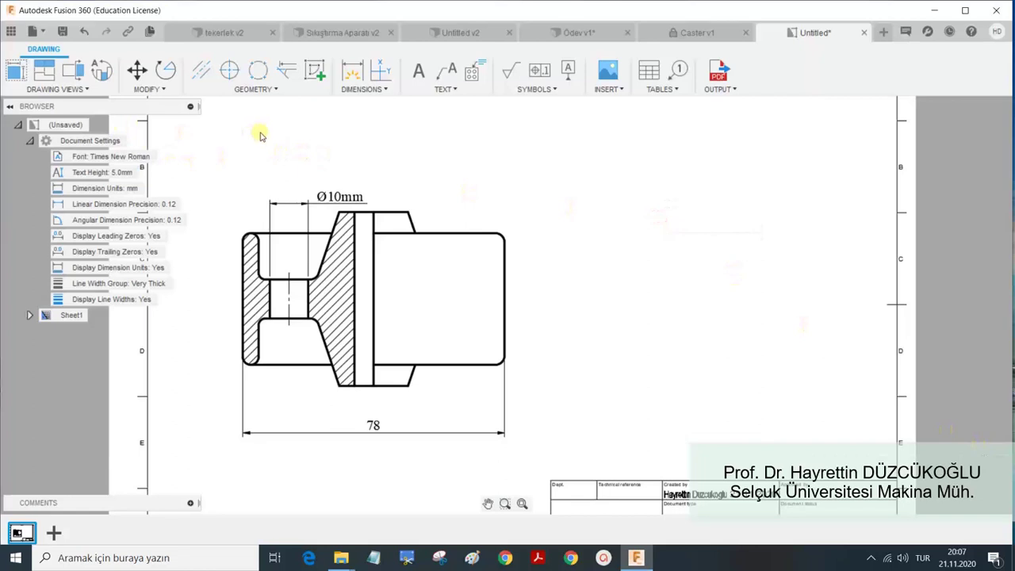
Add a 34.00mm vertical dimension along the part's right end.
click(349, 71)
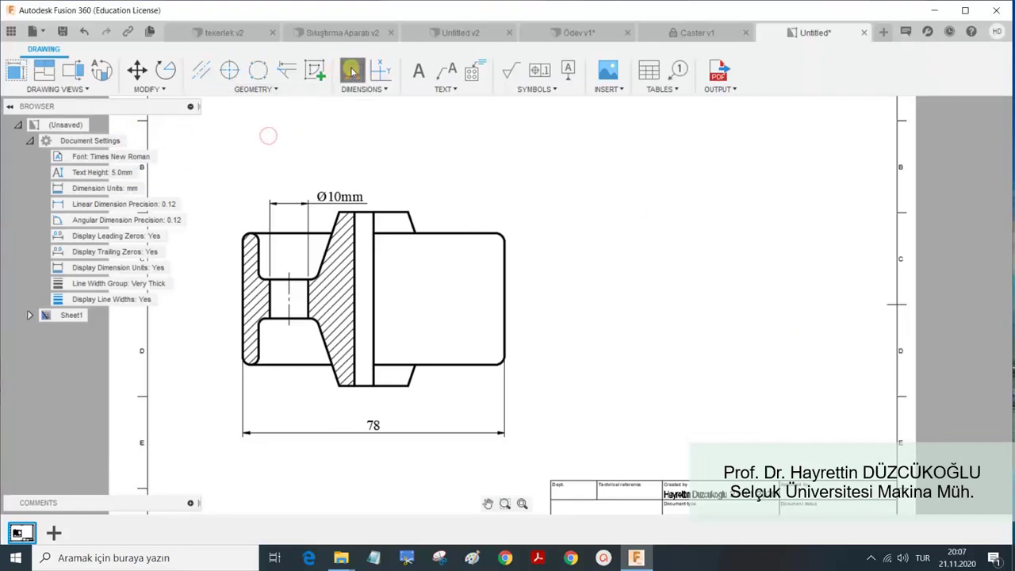
click(478, 234)
click(496, 240)
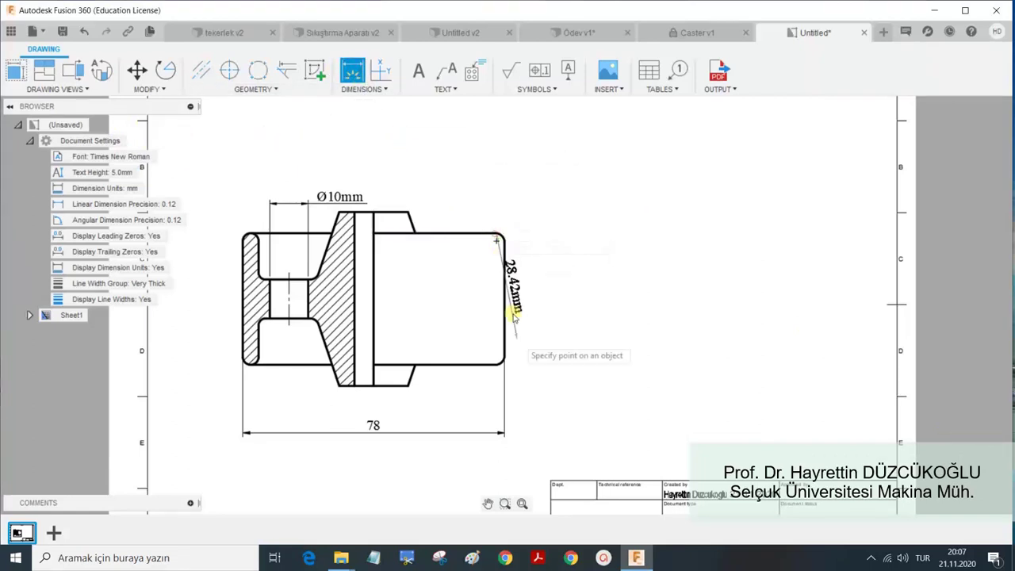
click(496, 365)
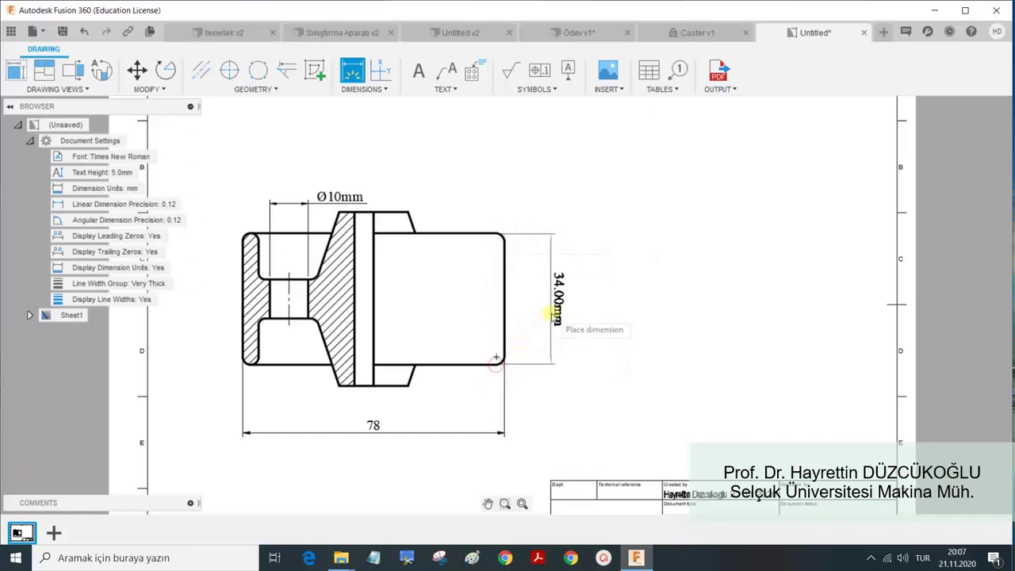
click(555, 337)
key(Escape)
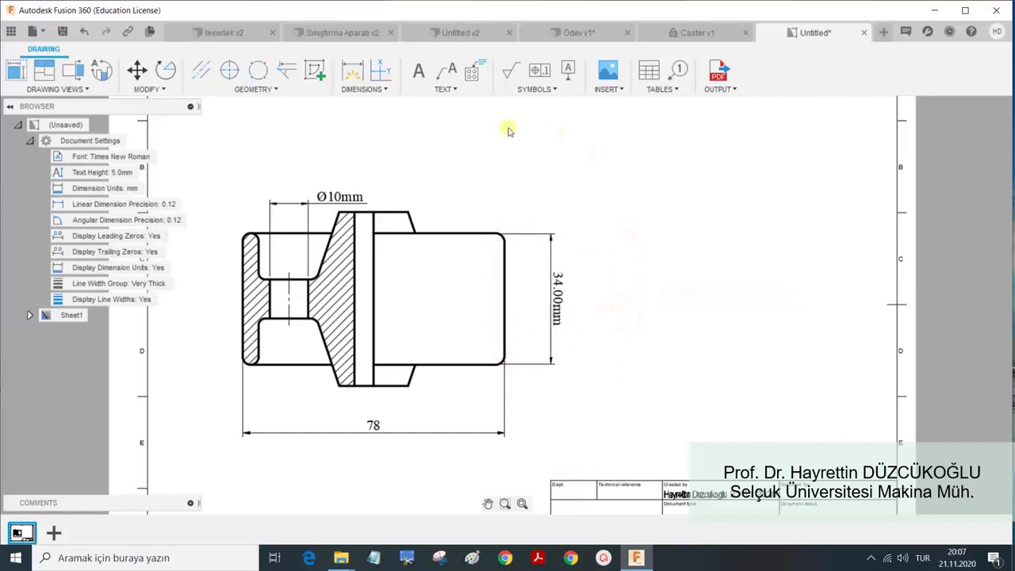
Add an 18.00mm dimension below the flange and open its properties.
click(363, 77)
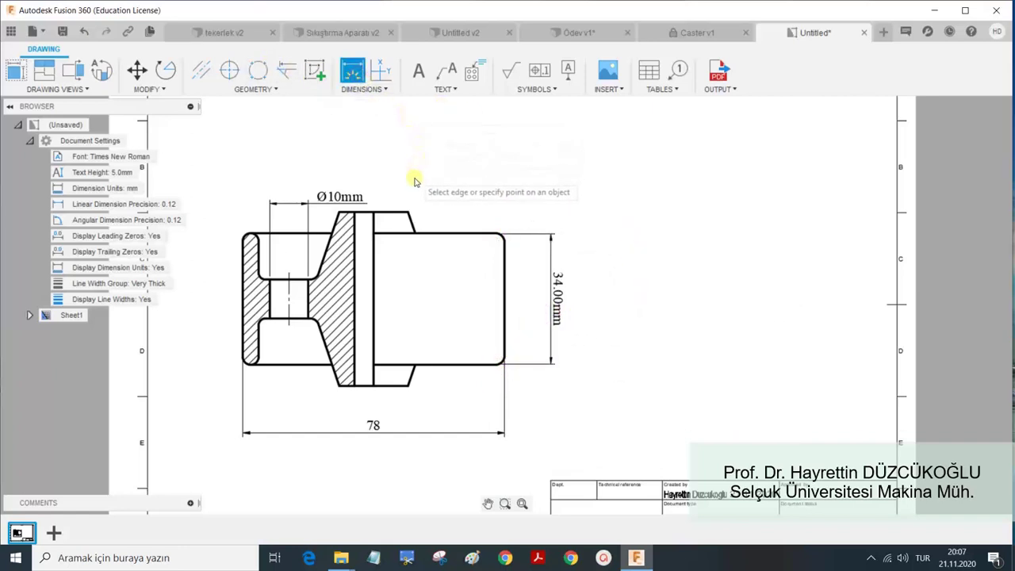
click(405, 385)
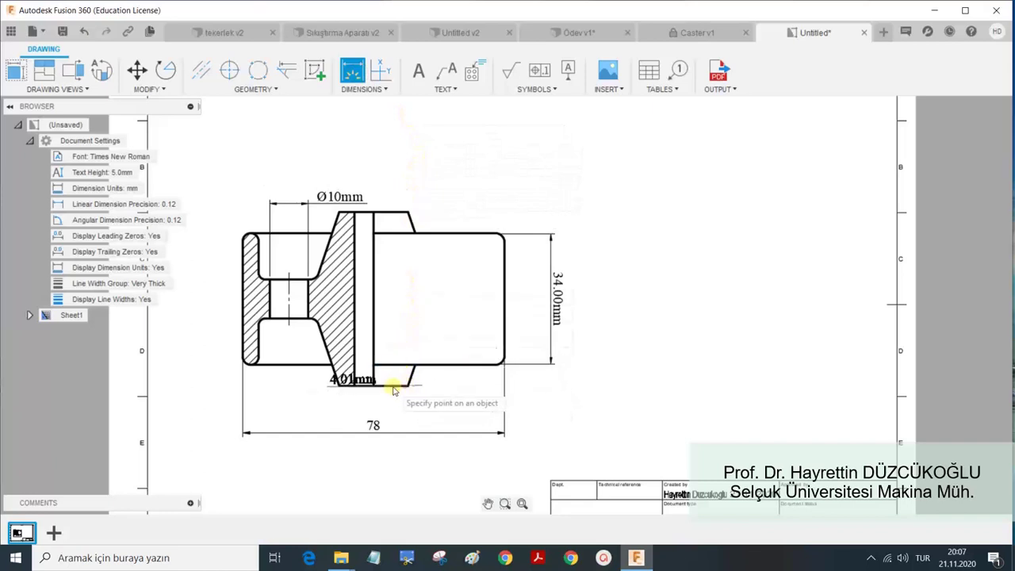
click(342, 387)
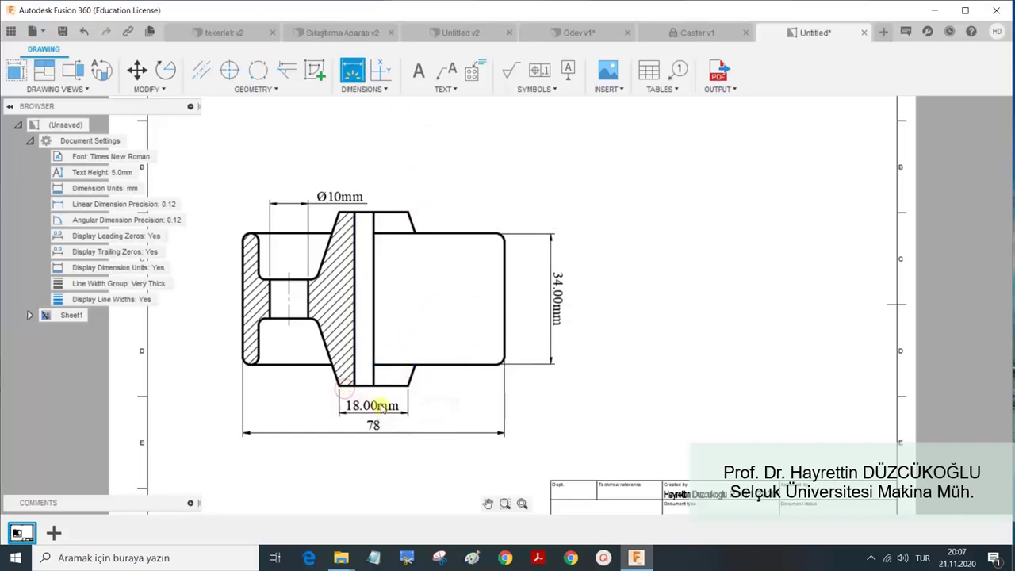
click(394, 409)
key(Escape)
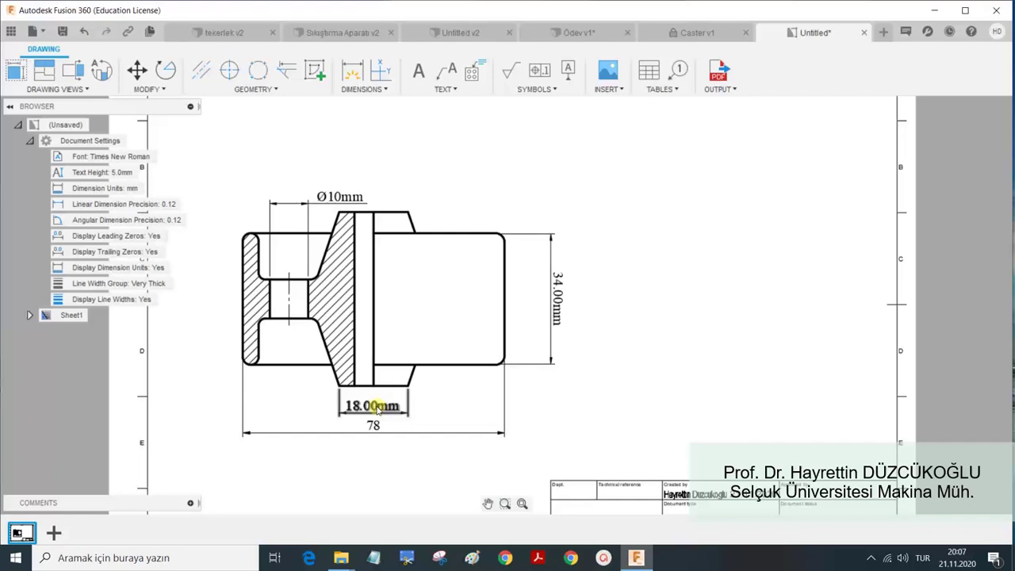
double_click(377, 407)
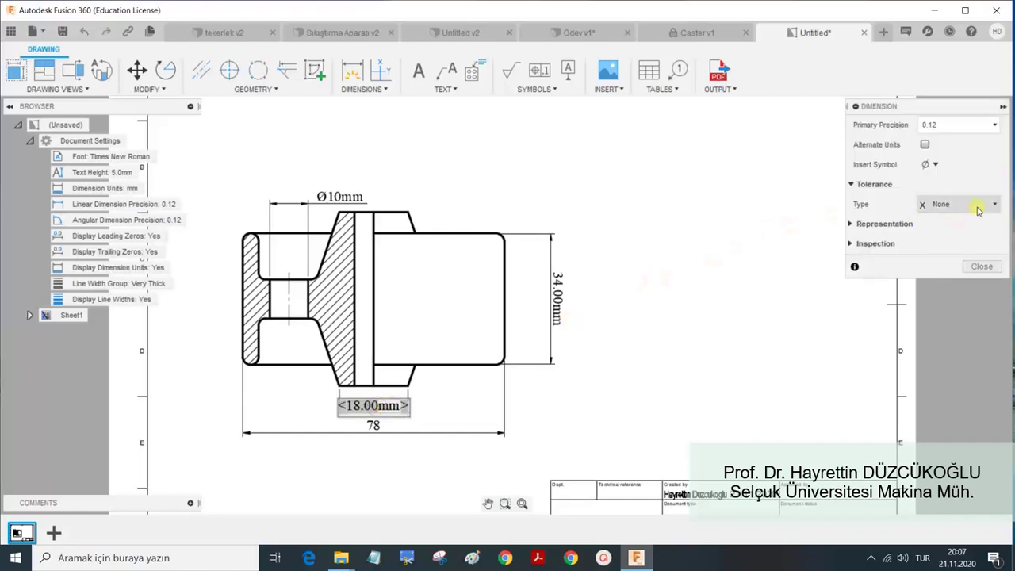
click(978, 209)
click(961, 233)
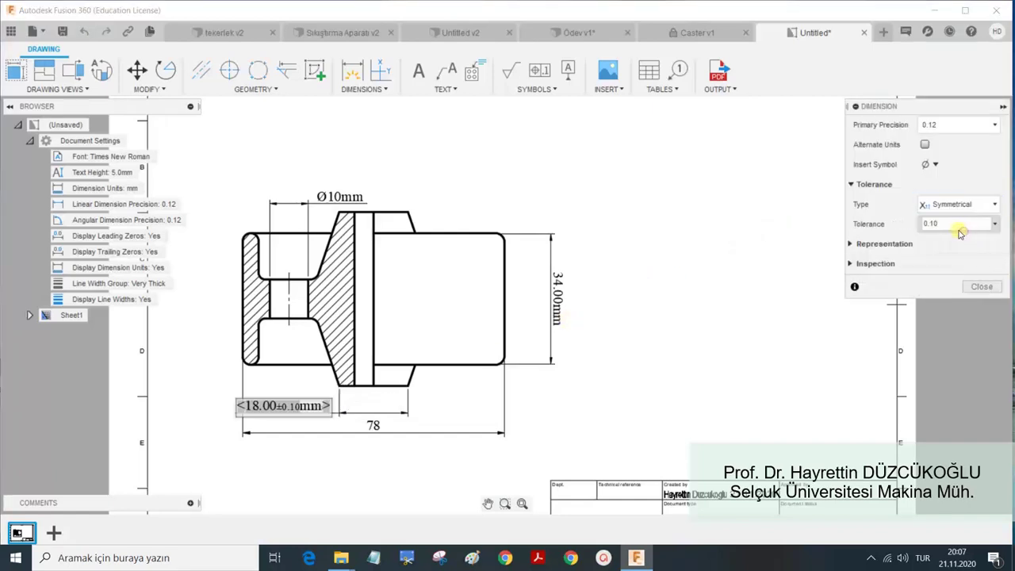
click(982, 287)
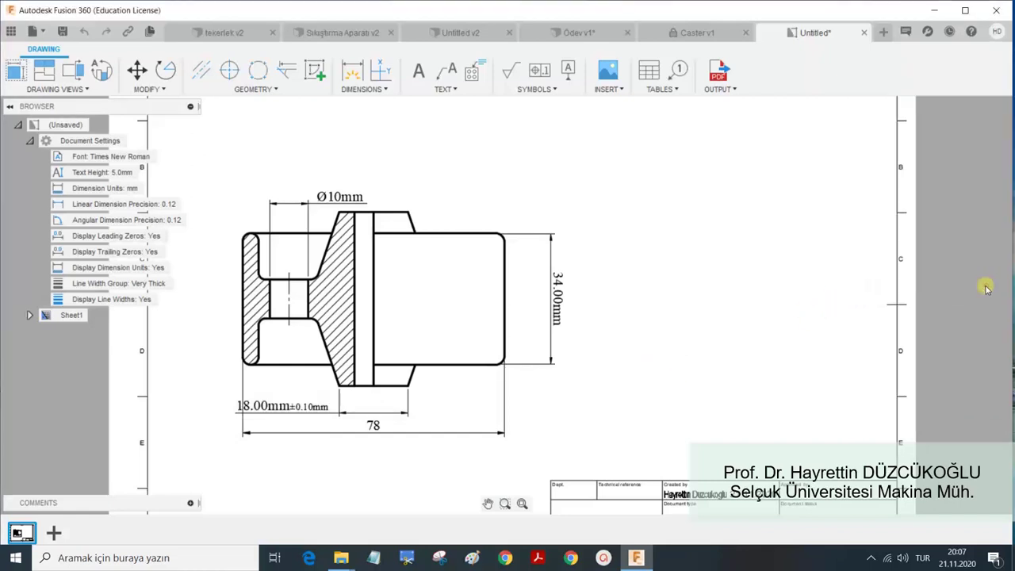
click(276, 414)
click(278, 409)
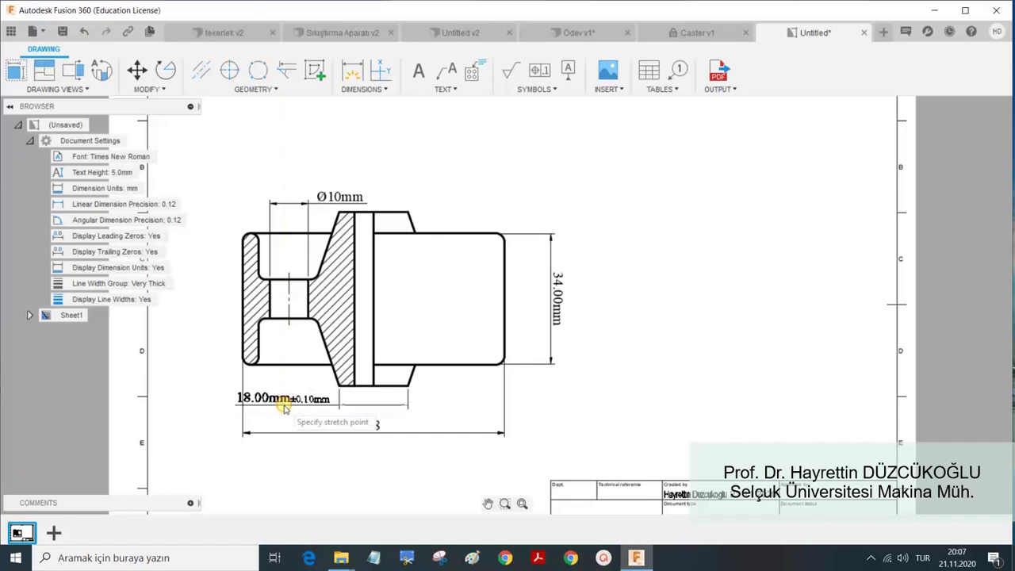
click(282, 403)
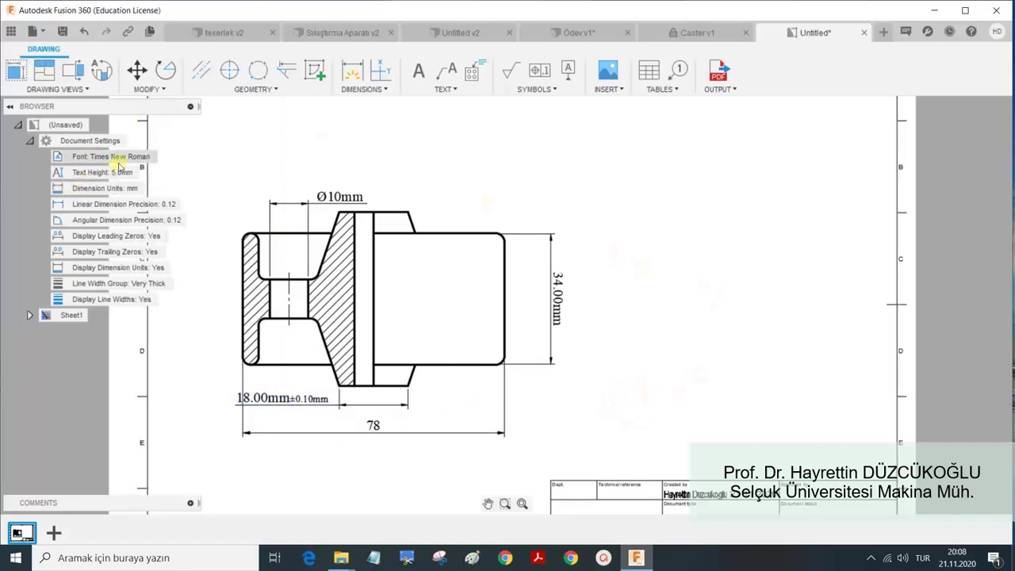
click(164, 156)
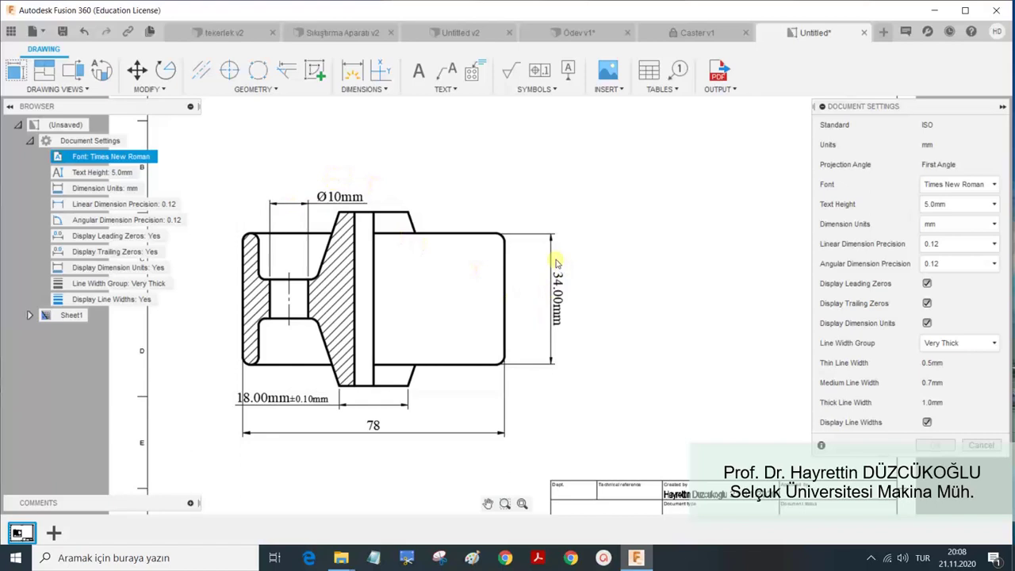
click(927, 304)
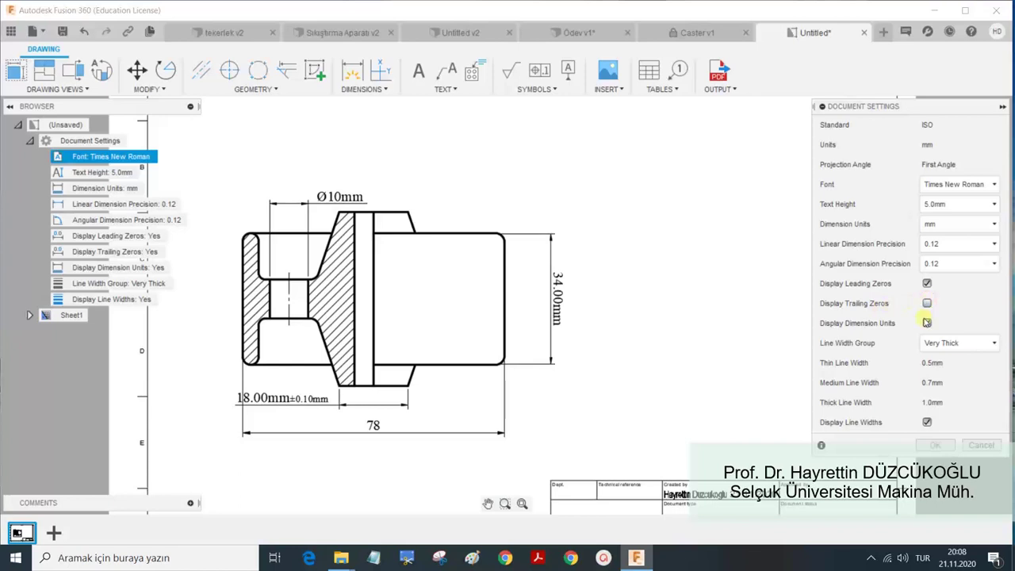
click(937, 449)
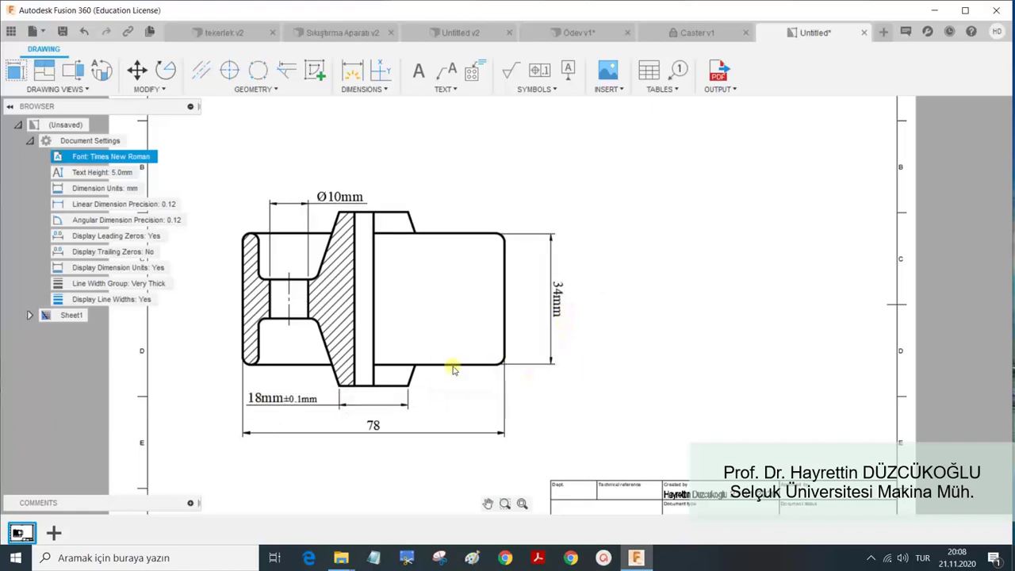
mouse_move(102, 172)
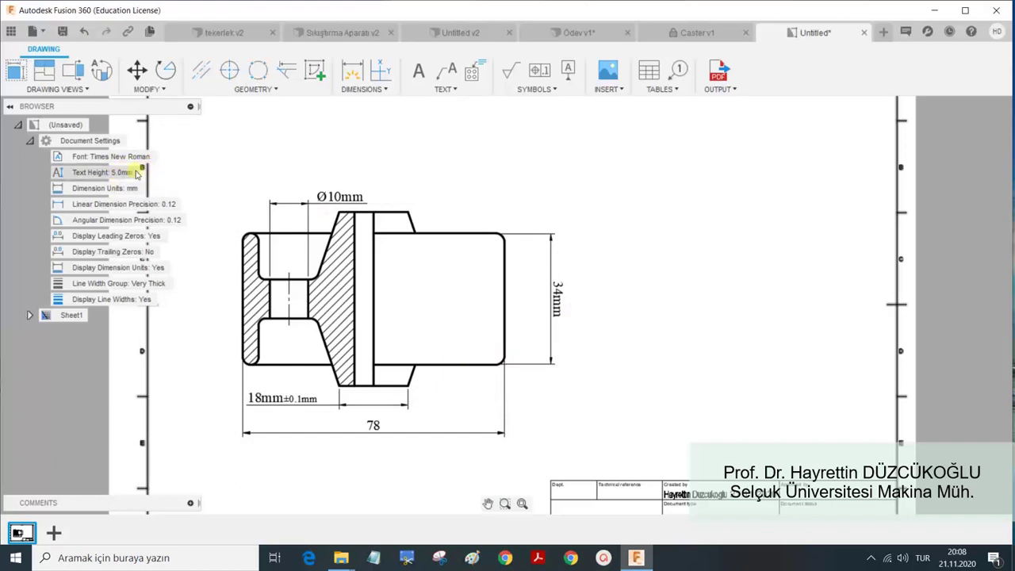
click(141, 172)
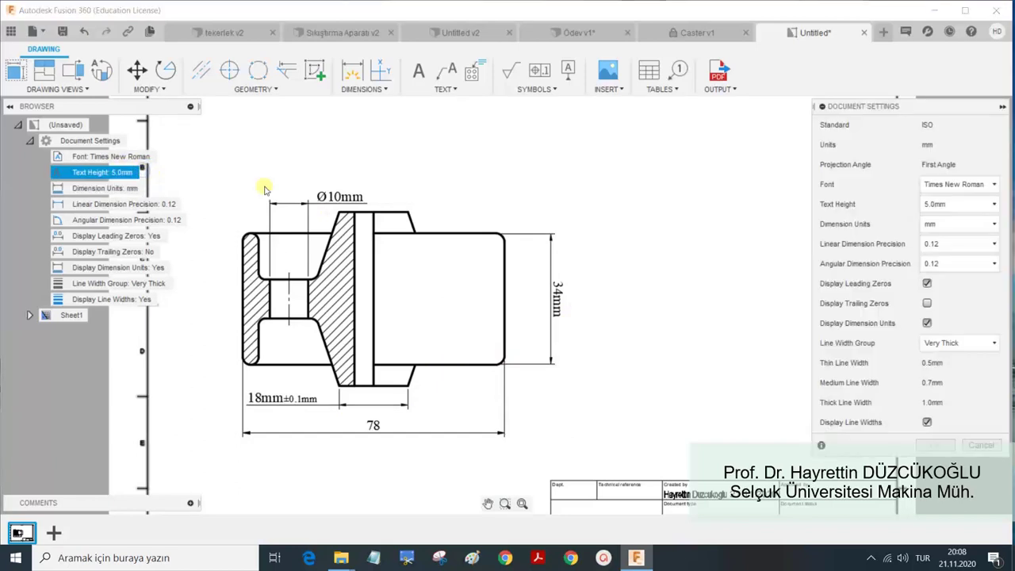
click(927, 304)
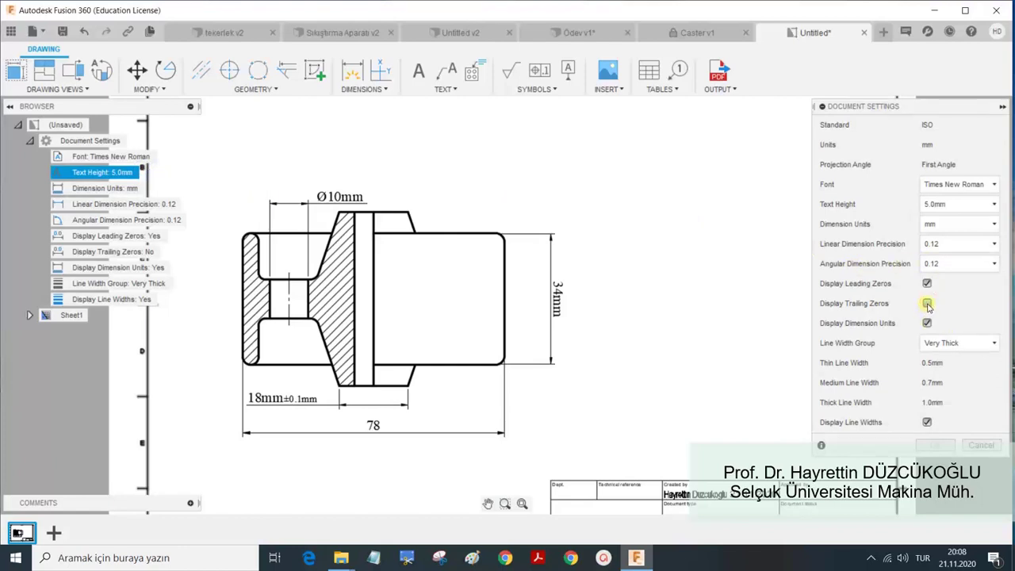
click(937, 445)
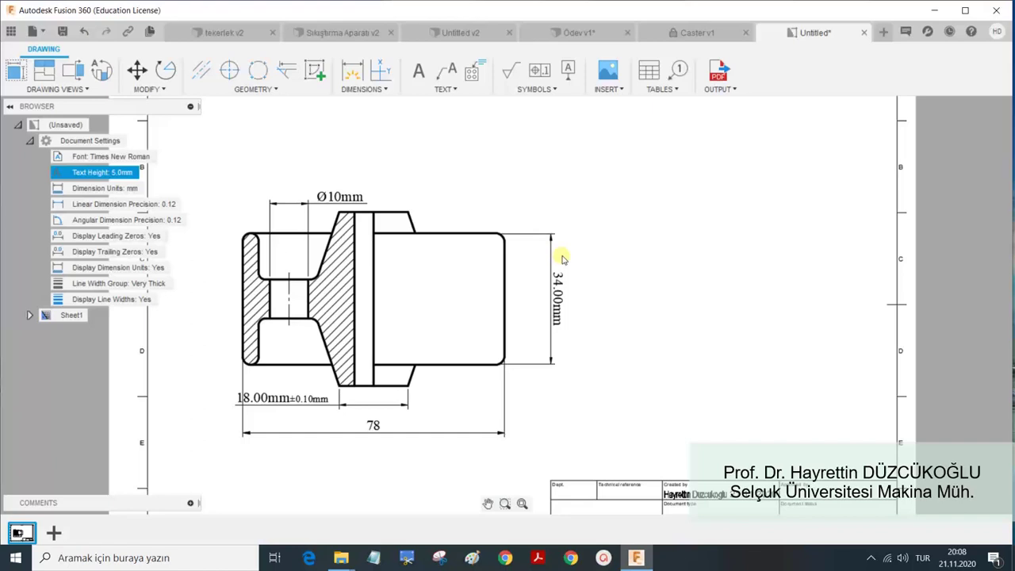
Append .00 to the overall 78 length dimension so it reads 78,00.
double_click(373, 428)
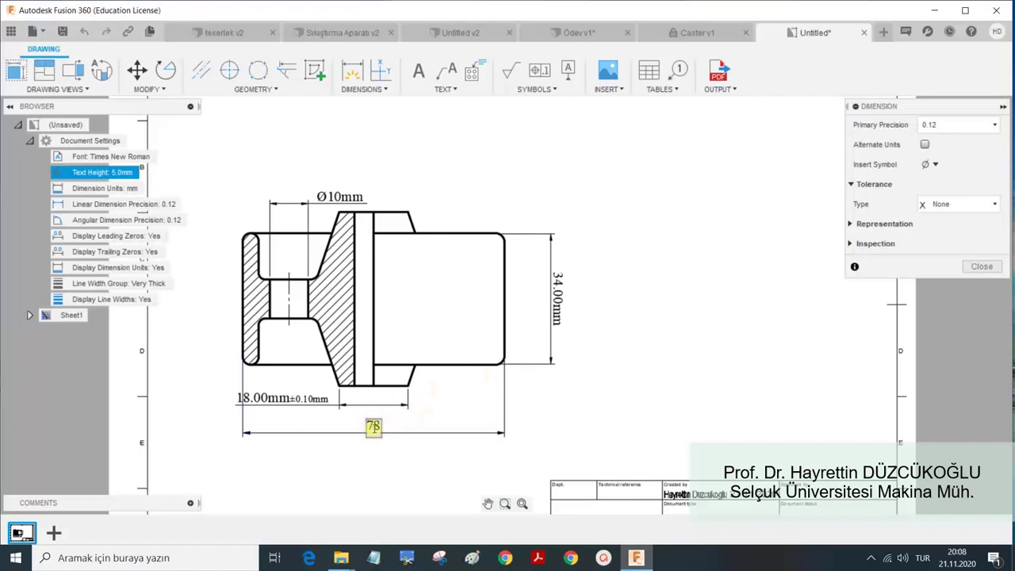
text(.00)
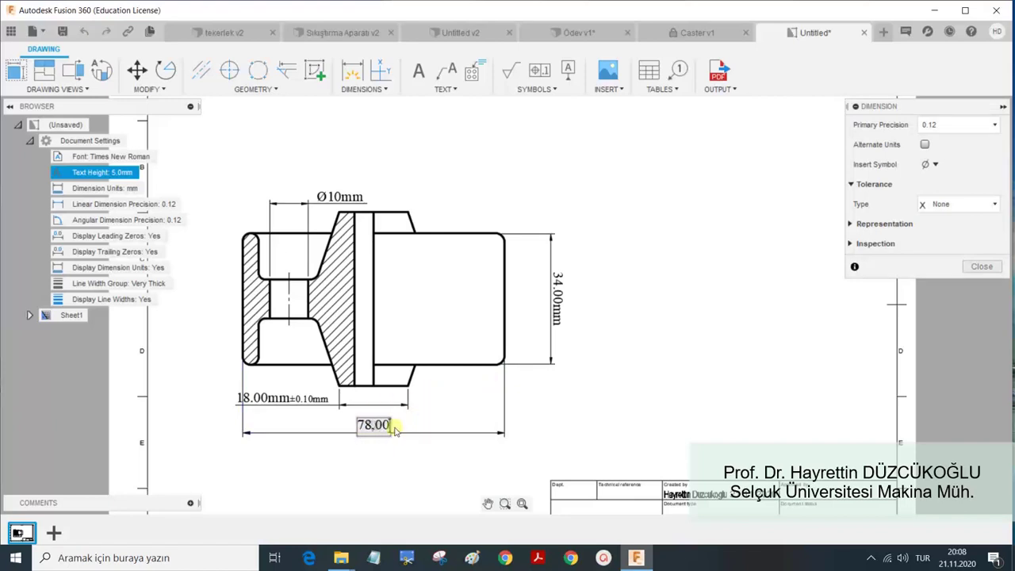
click(973, 268)
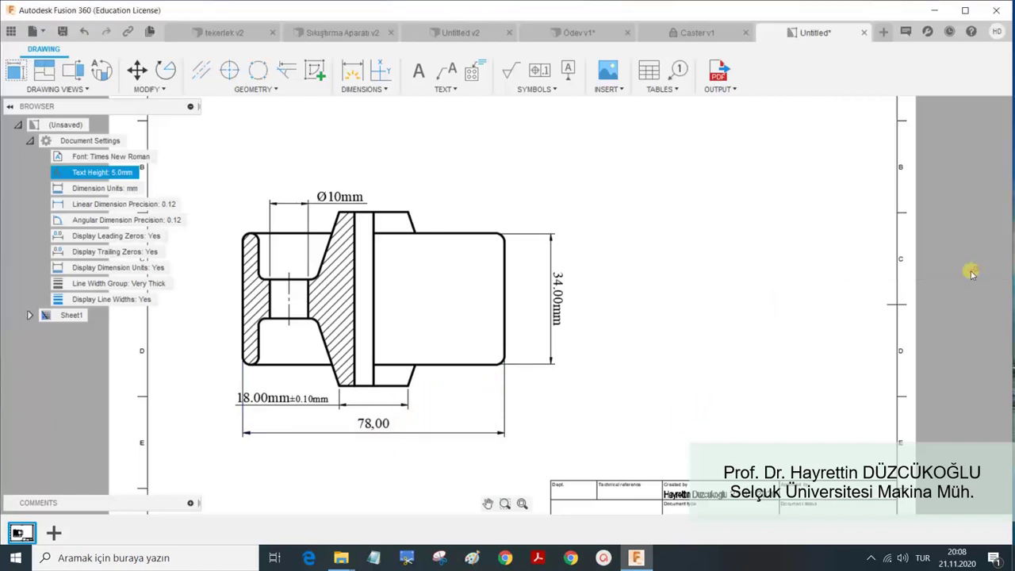
click(750, 325)
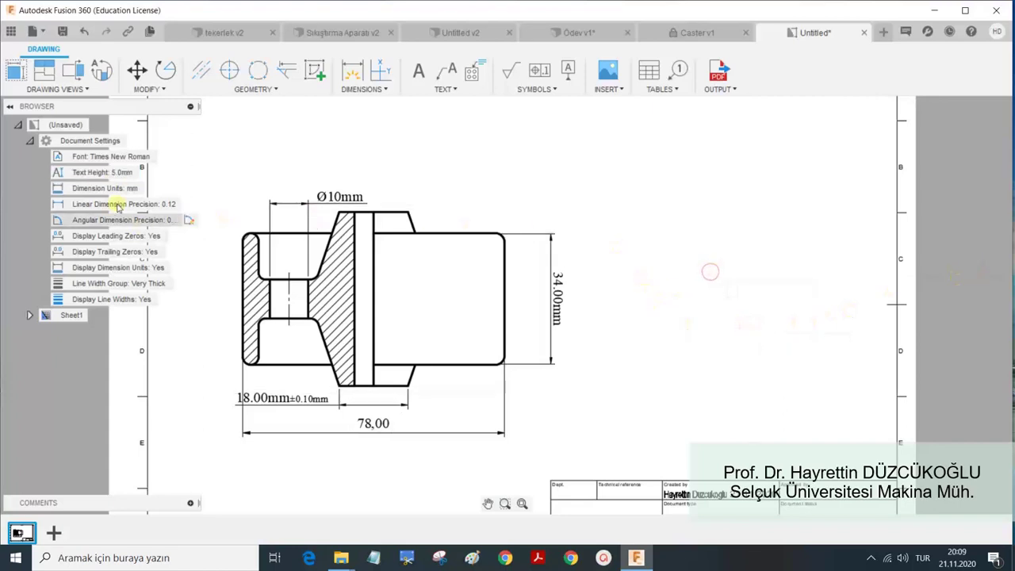
Turn off Display Trailing Zeros in Document Settings.
click(150, 173)
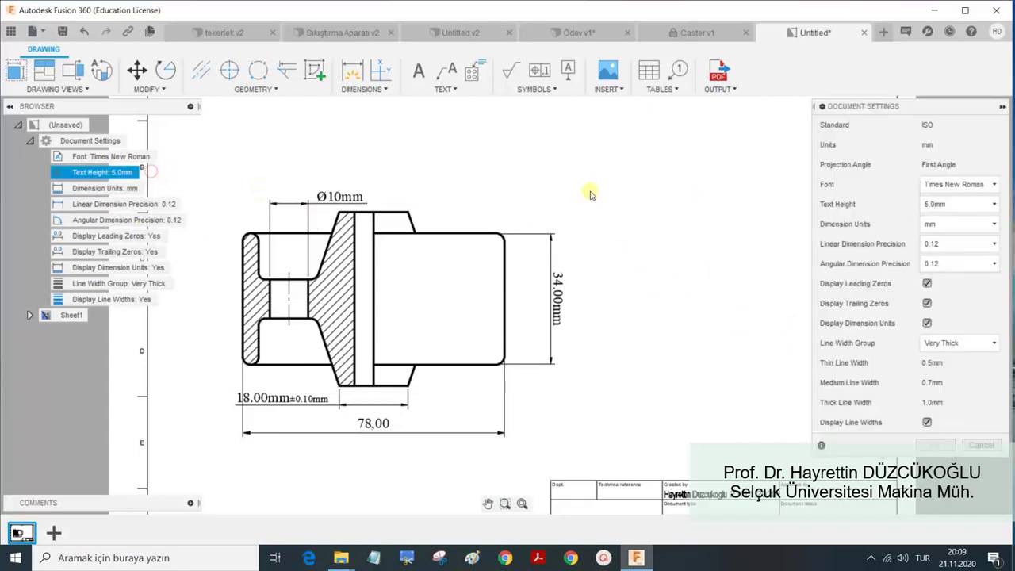
click(928, 303)
click(934, 445)
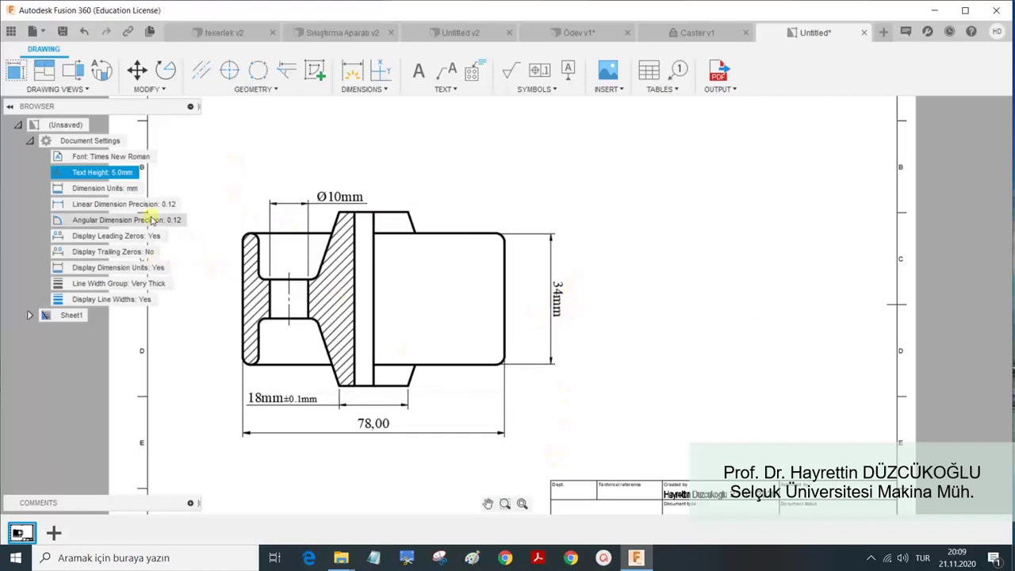
Turn off Display Dimension Units so dimensions read Ø10, 34 and 18±0.1.
click(112, 174)
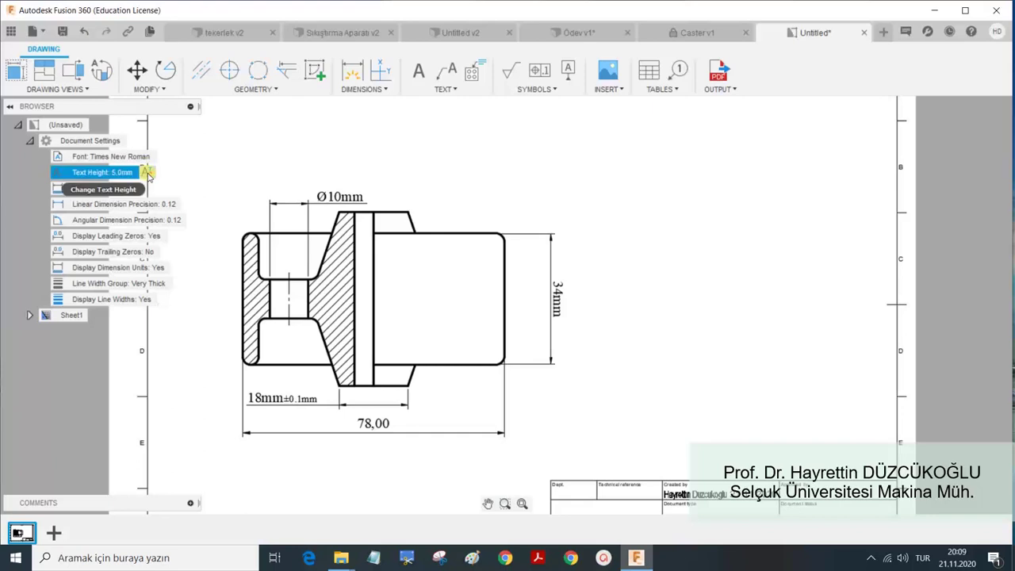
click(148, 173)
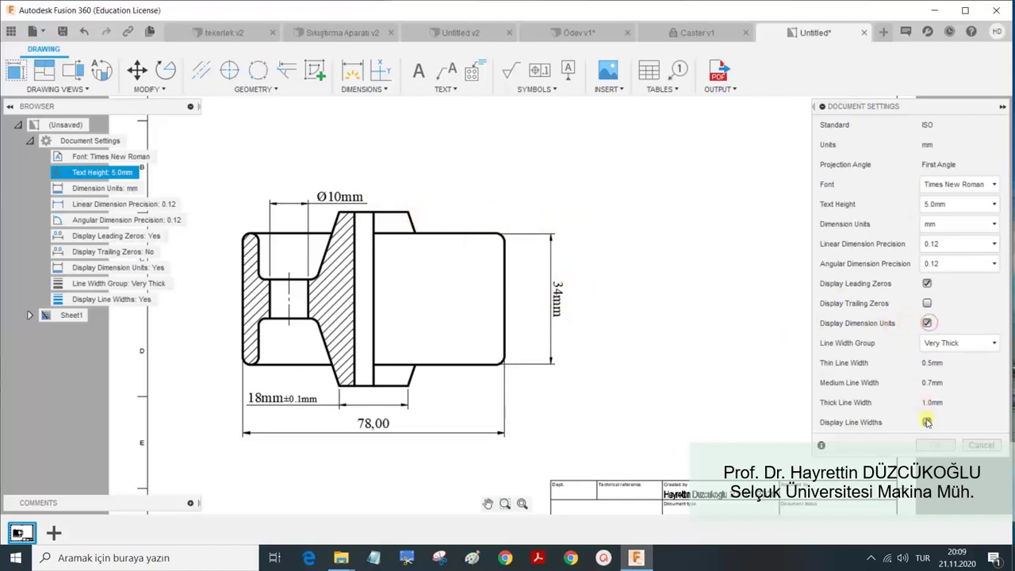
click(927, 323)
click(934, 444)
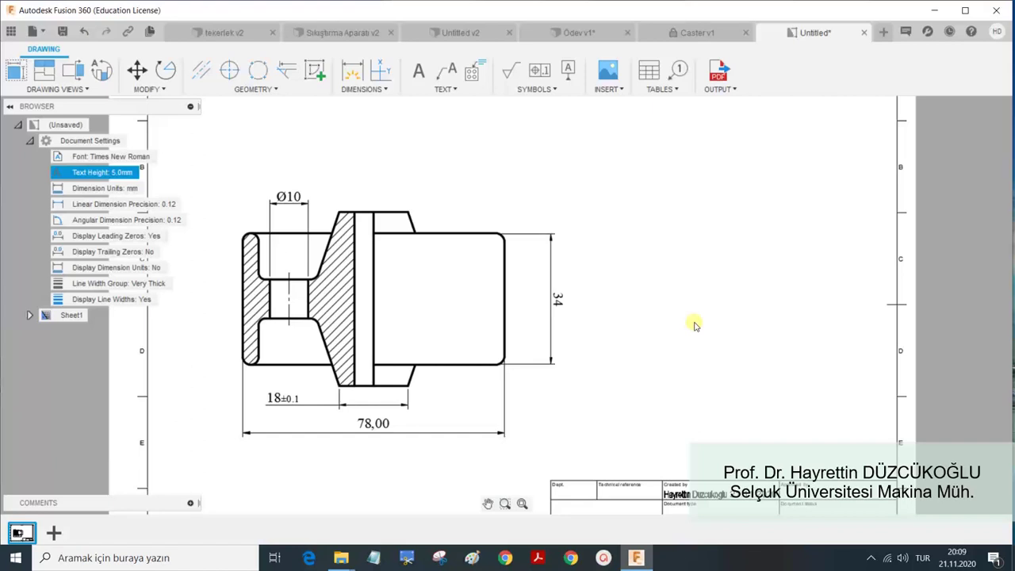
Change the Line Width Group in Document Settings from Very Thick to Medium.
click(146, 173)
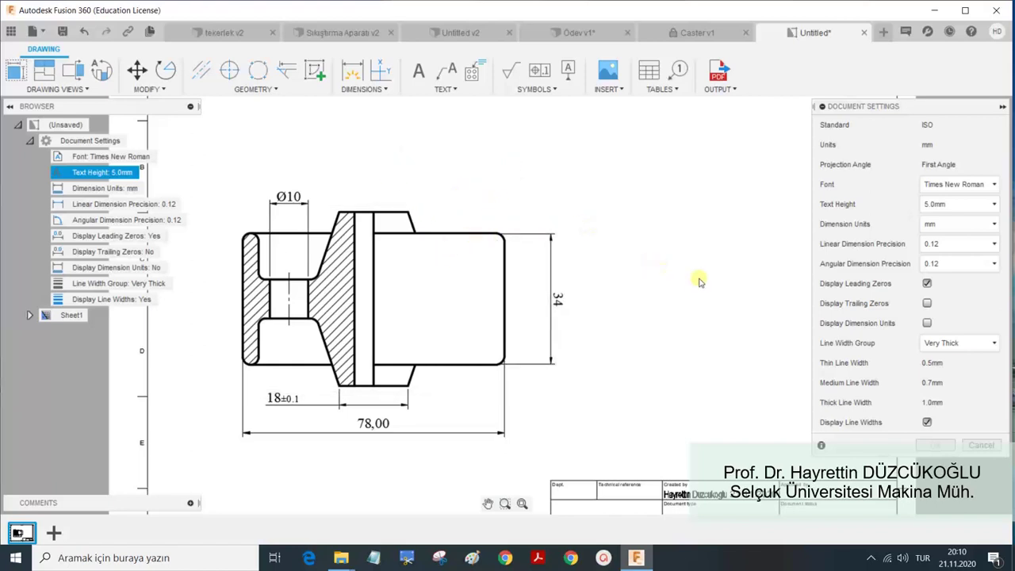
click(948, 343)
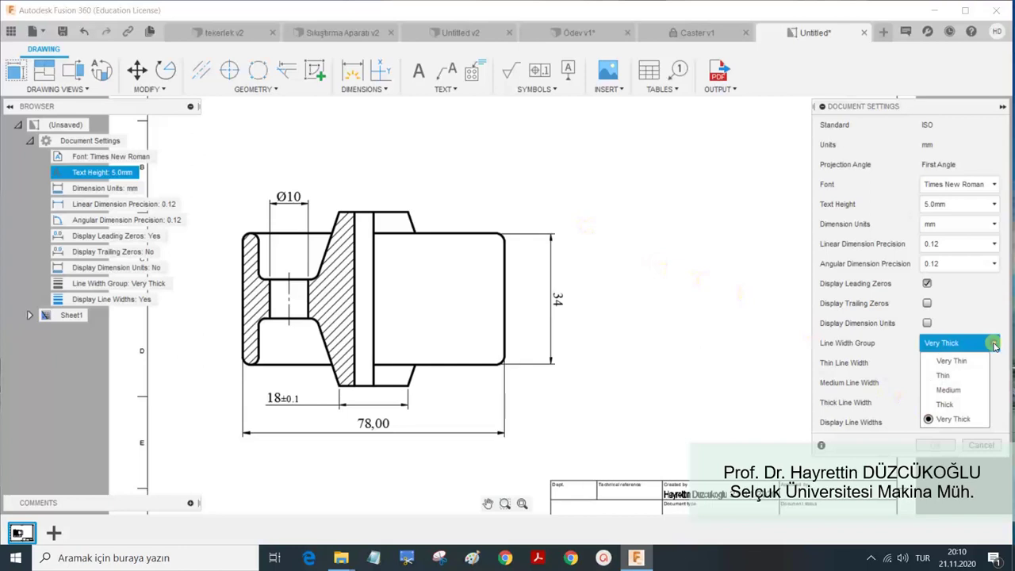
click(956, 388)
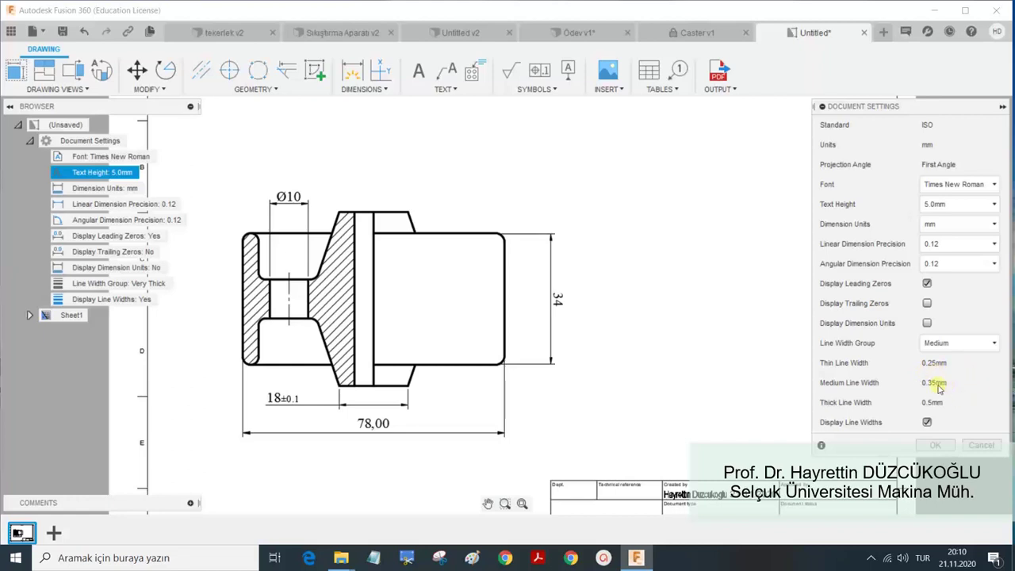
click(936, 446)
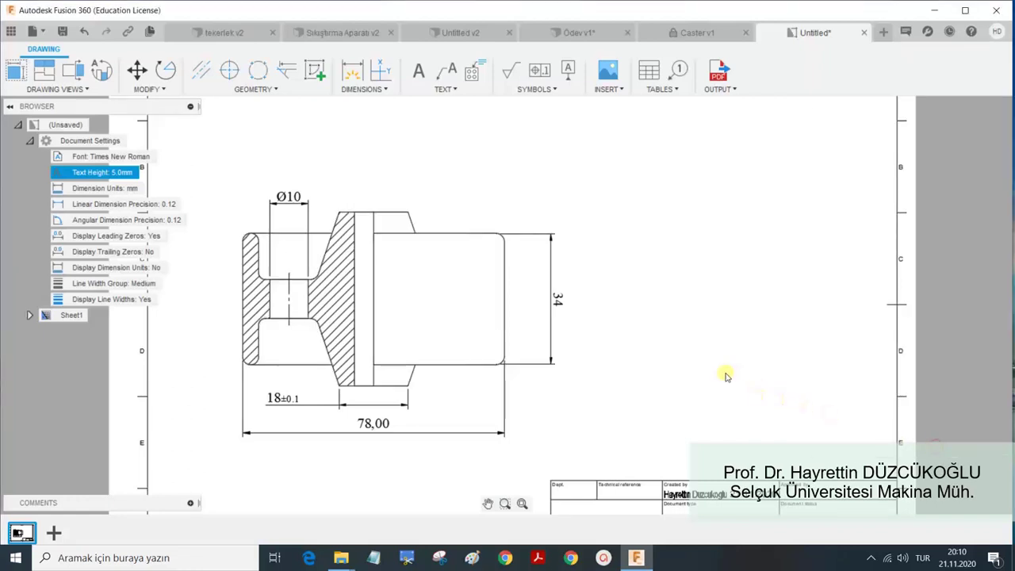
scroll(716, 358, down, 1)
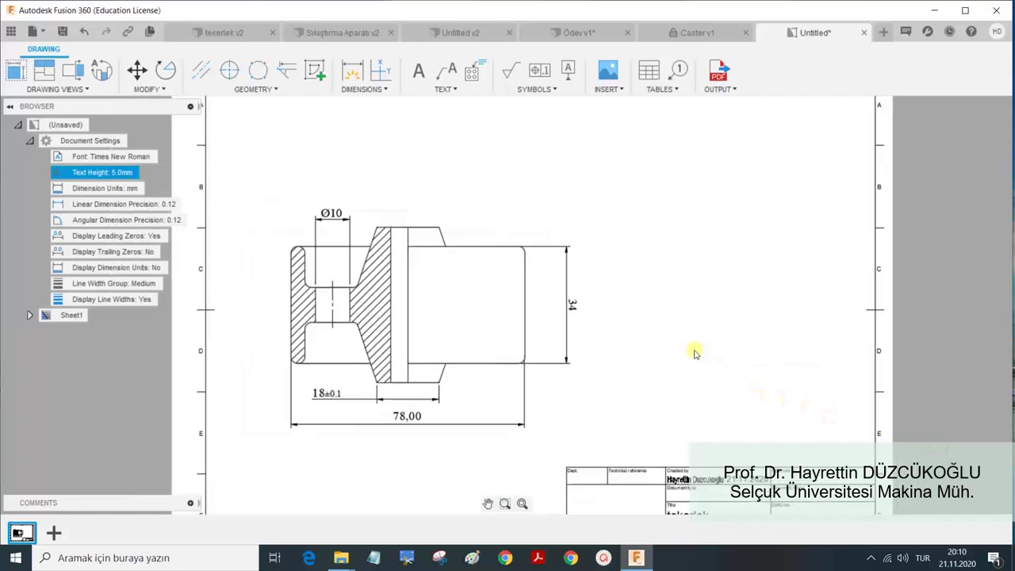
Output the drawing as Untitled.pdf on the Desktop and open it in Acrobat Reader.
click(736, 89)
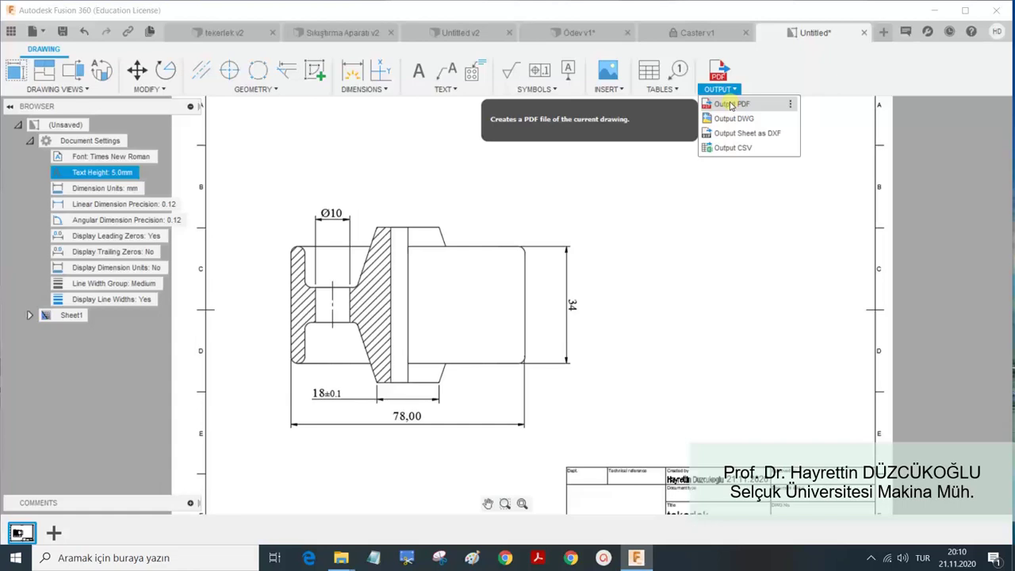
click(731, 105)
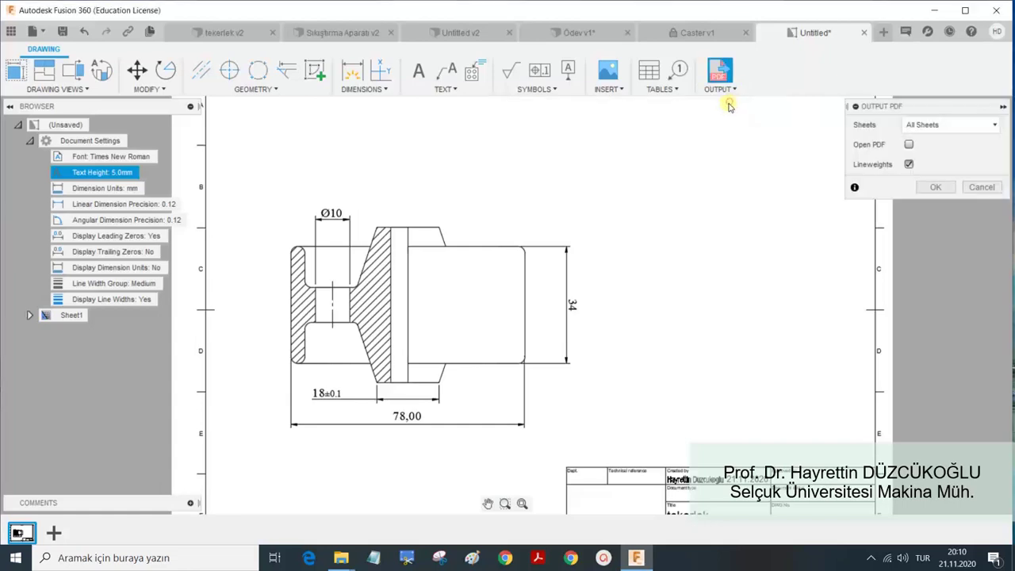
click(938, 188)
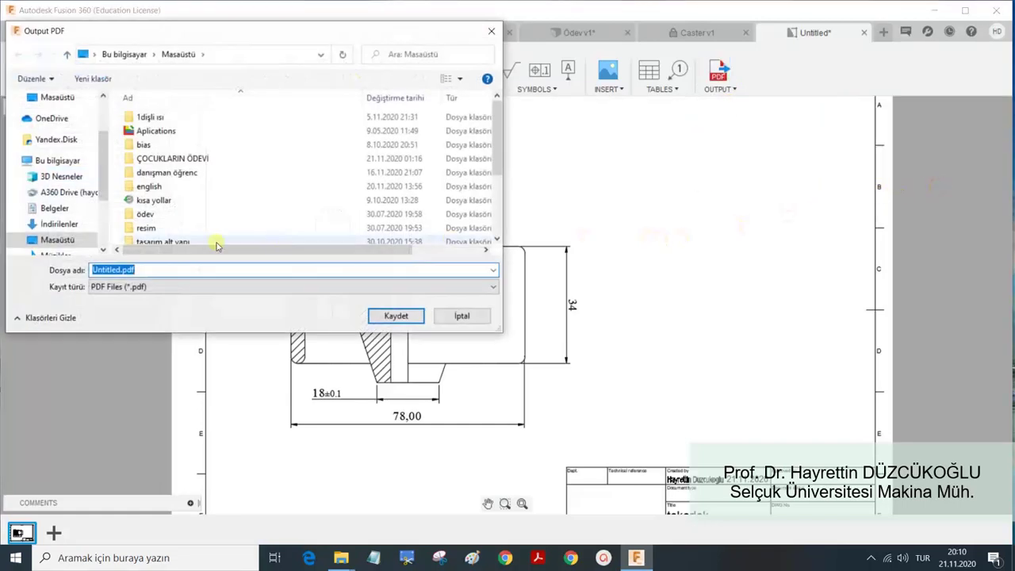
click(396, 316)
click(1010, 562)
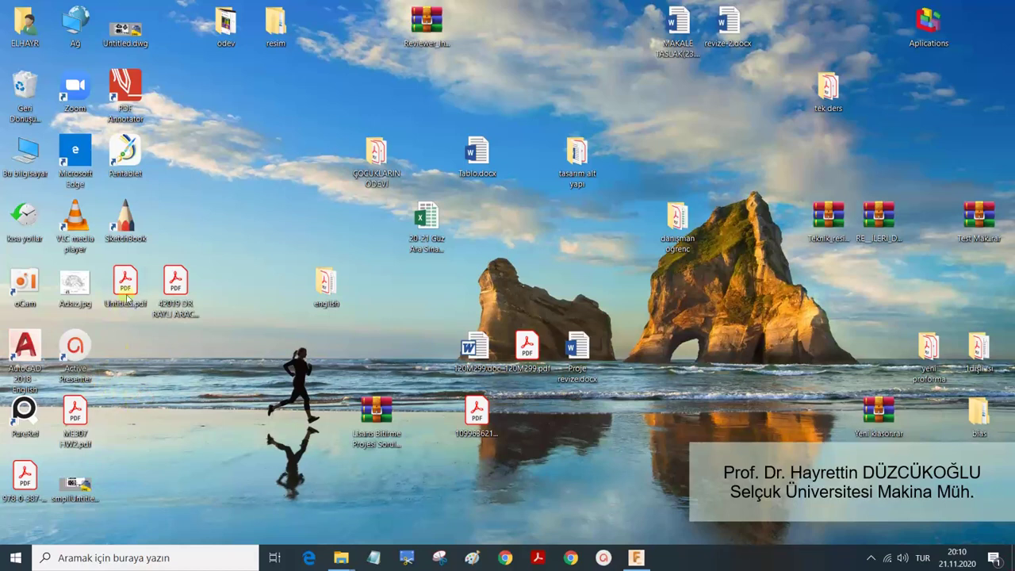
double_click(125, 284)
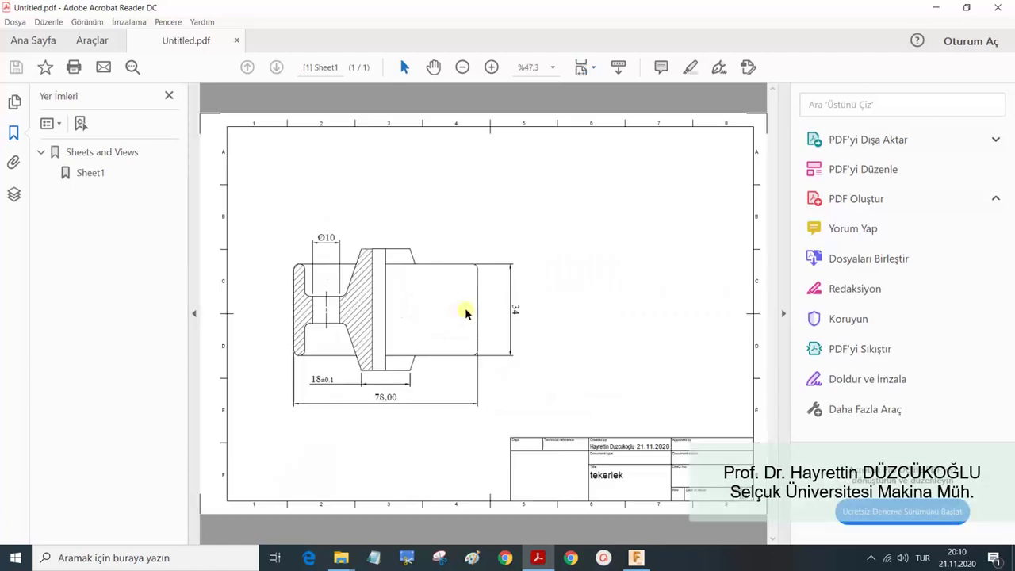
Hide the bookmarks pane and zoom in and out on the Ø10, 34, 18±0.1 and 78,00 dimensions.
ctrl+scroll(444, 301, up, 2)
ctrl+scroll(430, 288, up, 1)
ctrl+scroll(423, 275, up, 2)
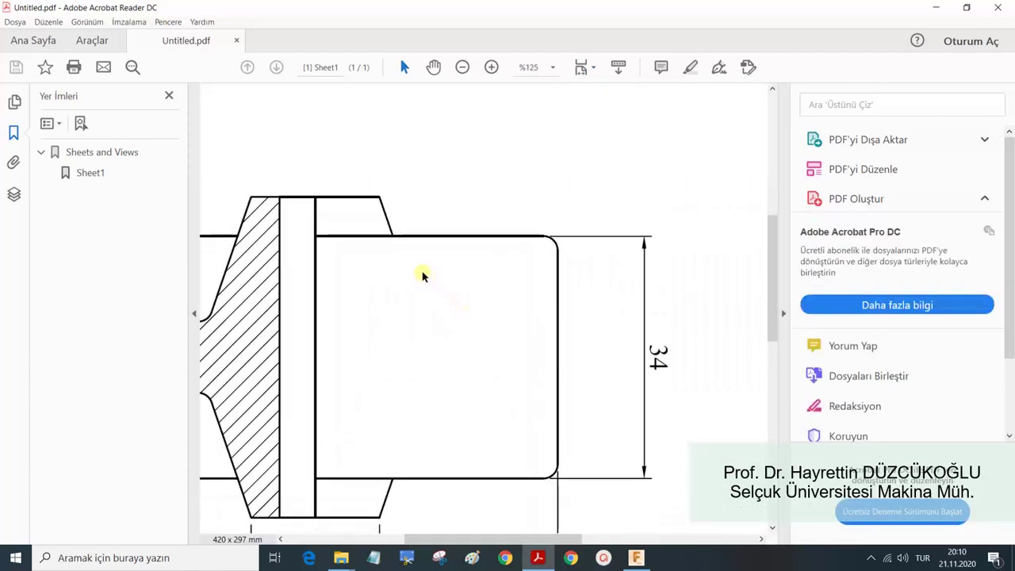
ctrl+scroll(423, 275, down, 1)
ctrl+scroll(363, 274, down, 1)
ctrl+scroll(363, 274, up, 3)
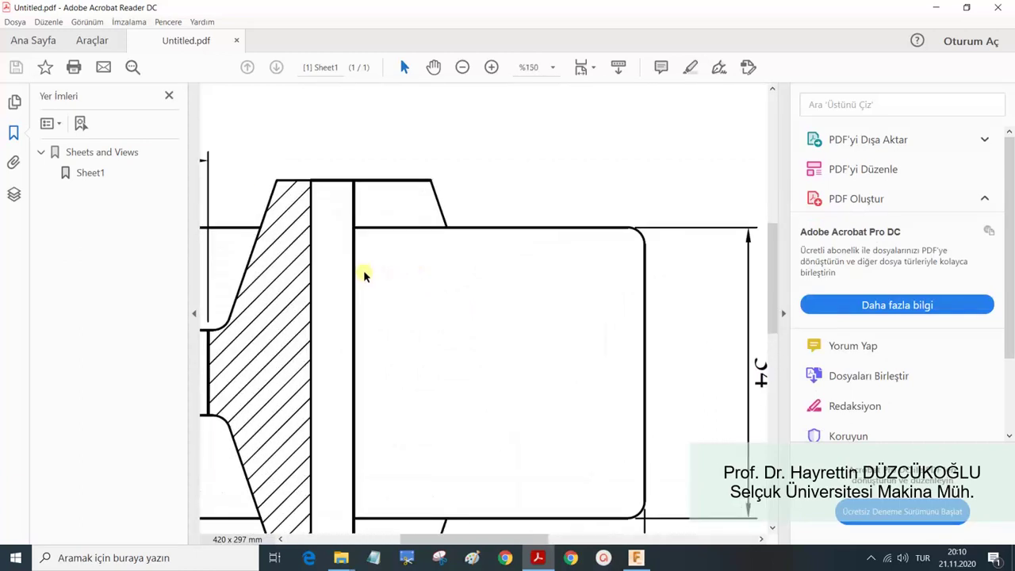
ctrl+scroll(366, 272, down, 1)
ctrl+scroll(370, 272, down, 2)
ctrl+scroll(278, 290, up, 3)
ctrl+scroll(308, 292, up, 1)
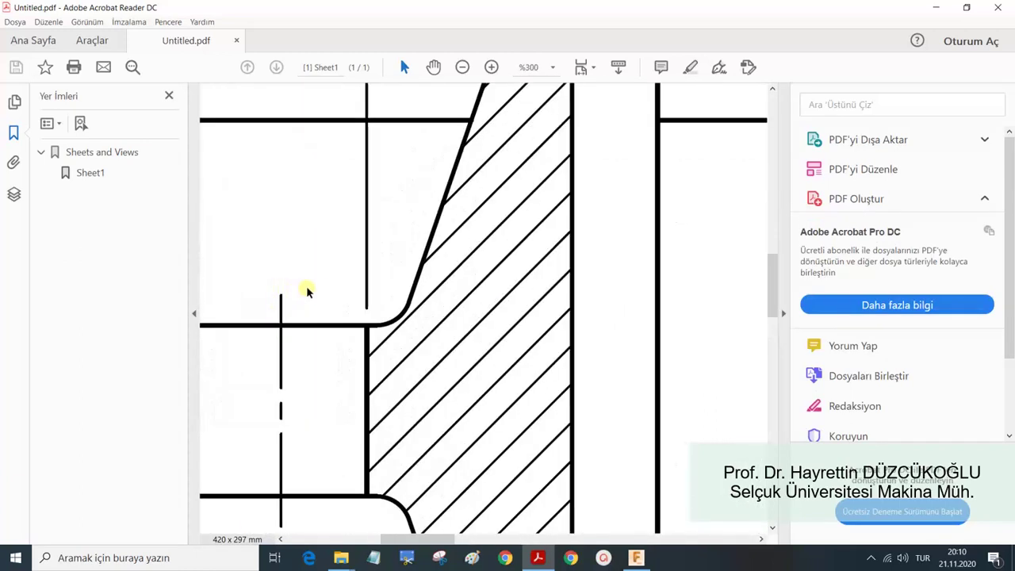
ctrl+scroll(316, 291, down, 3)
ctrl+scroll(324, 290, up, 1)
ctrl+scroll(332, 290, down, 1)
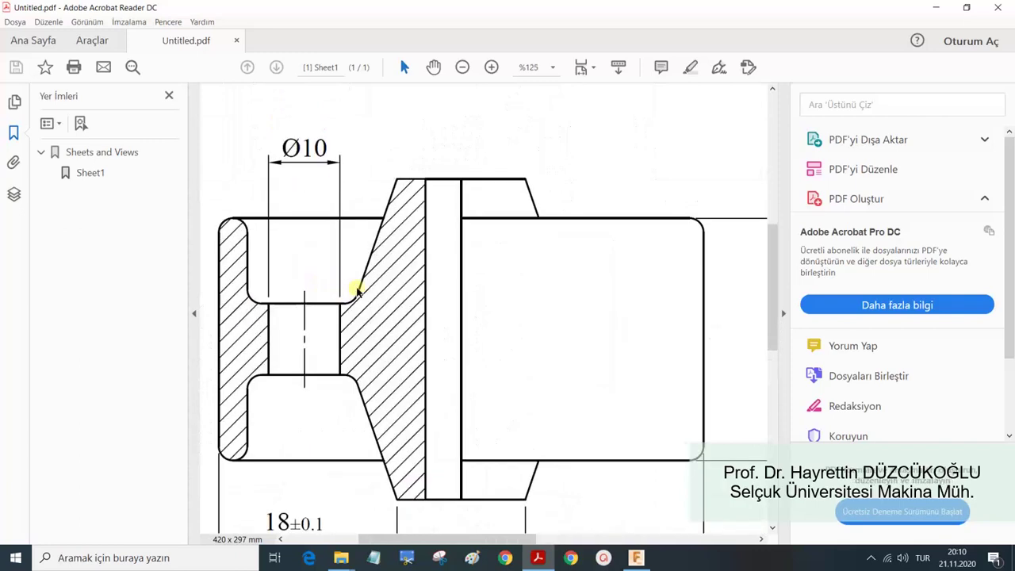
scroll(358, 292, down, 1)
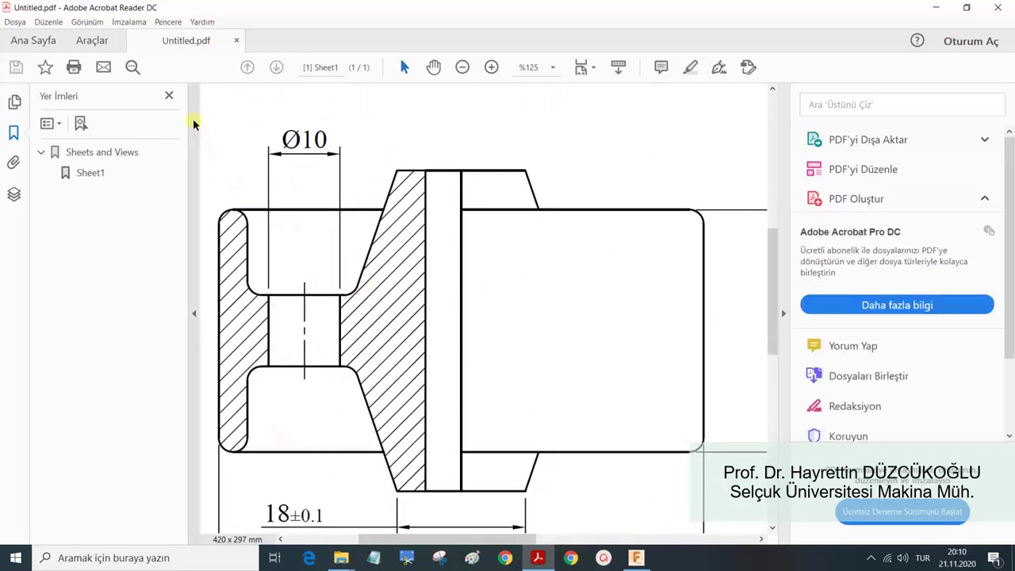
click(168, 95)
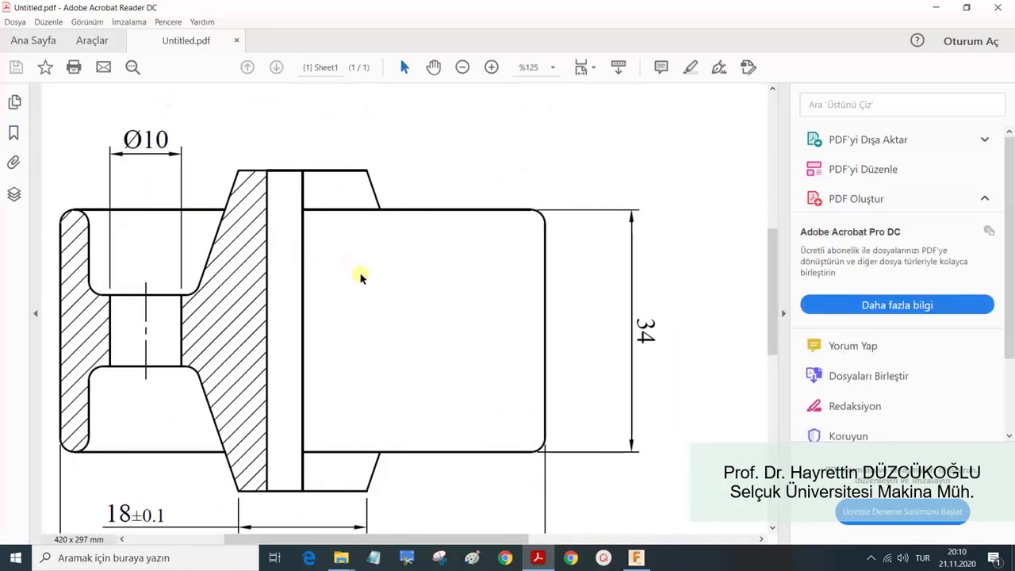
ctrl+scroll(311, 287, up, 2)
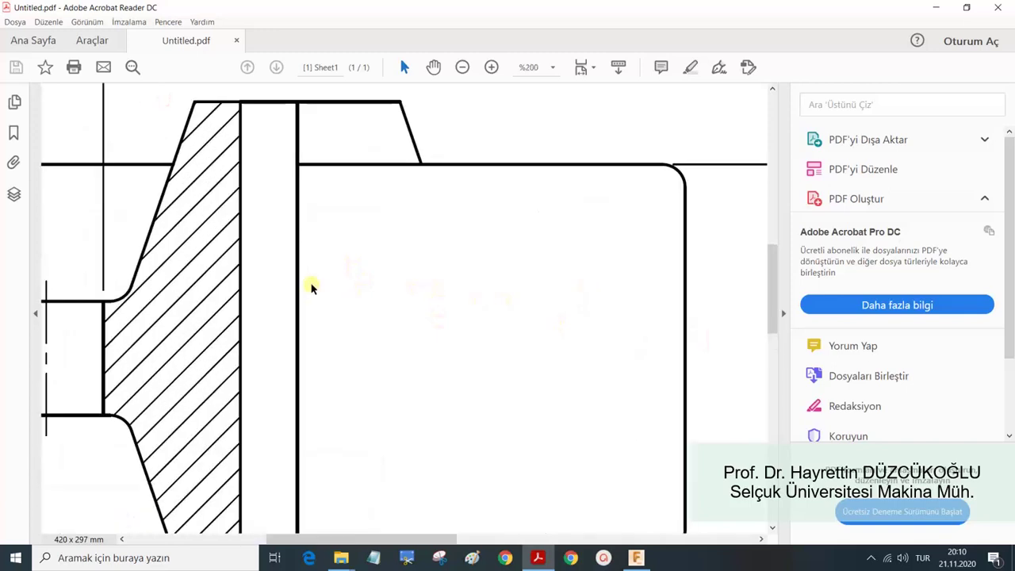
ctrl+scroll(311, 288, down, 2)
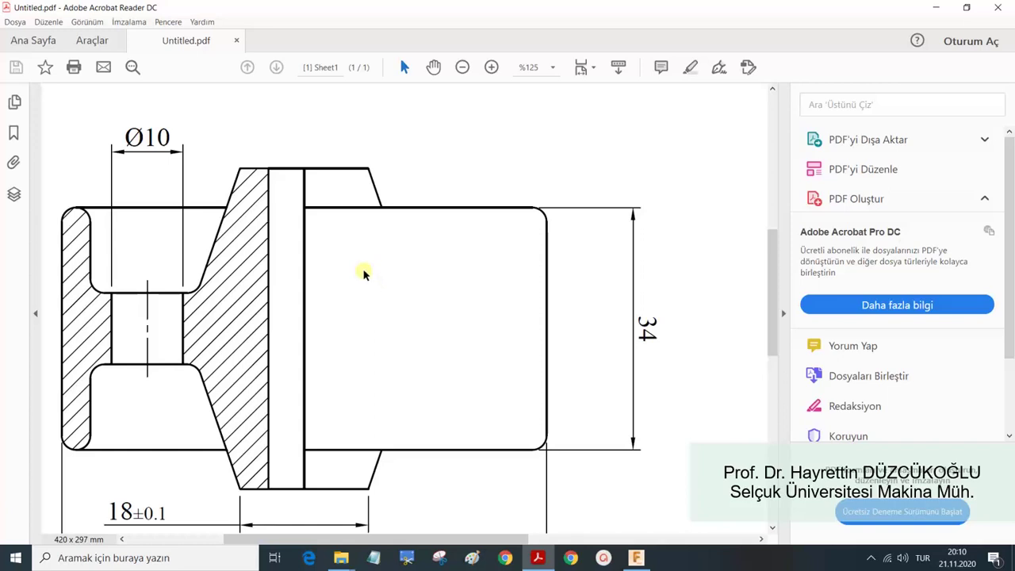
ctrl+scroll(362, 278, up, 2)
ctrl+scroll(366, 284, down, 3)
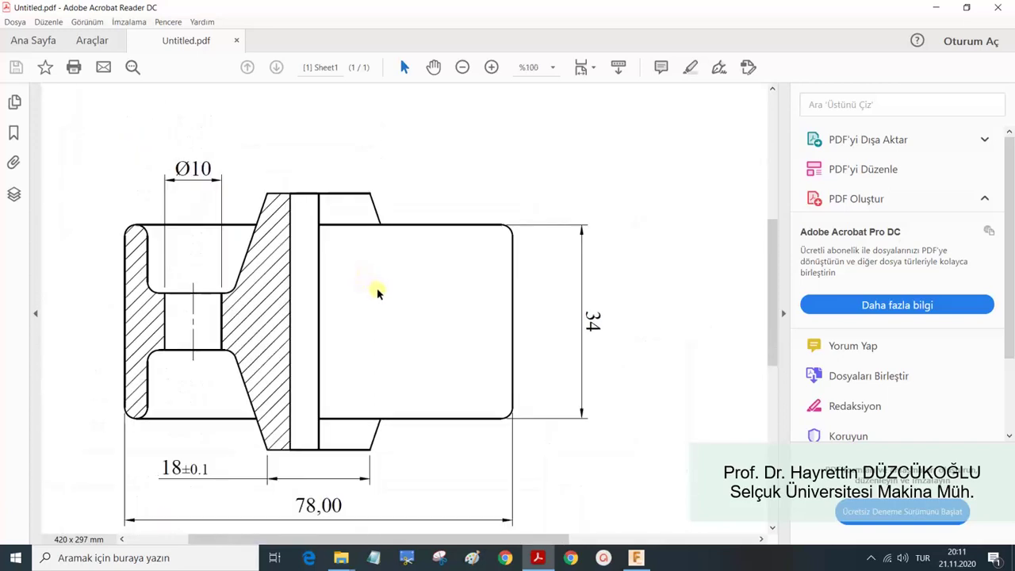
Close the PDF and set Fusion's Line Width Group to Very Thick (0.5/0.7/1.0mm).
click(997, 7)
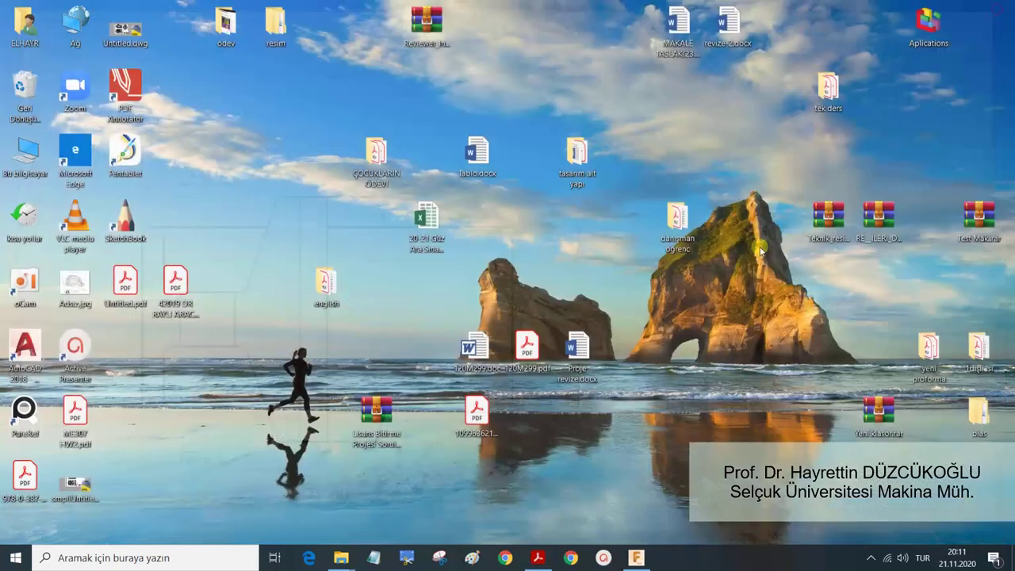
click(636, 557)
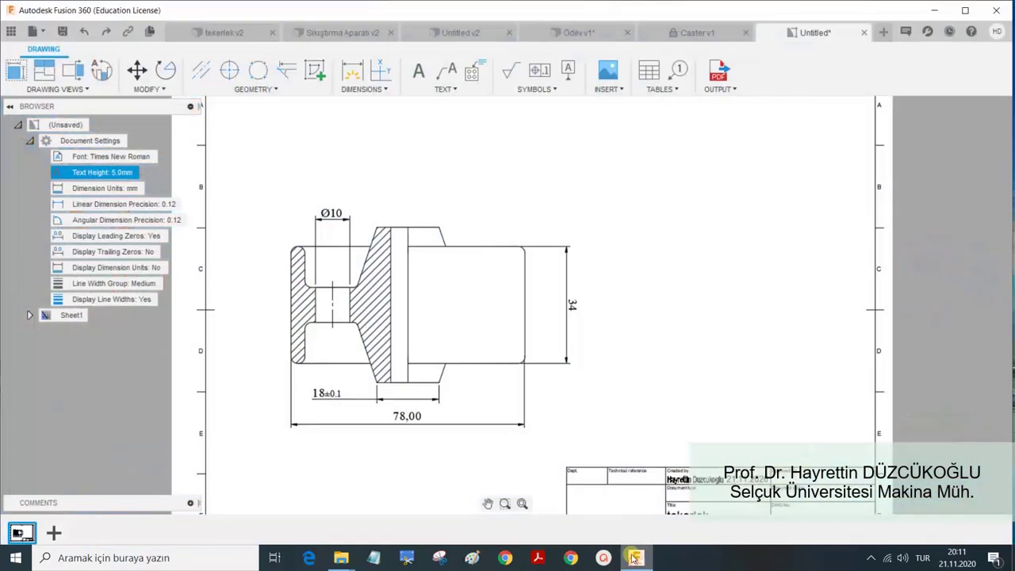
click(150, 283)
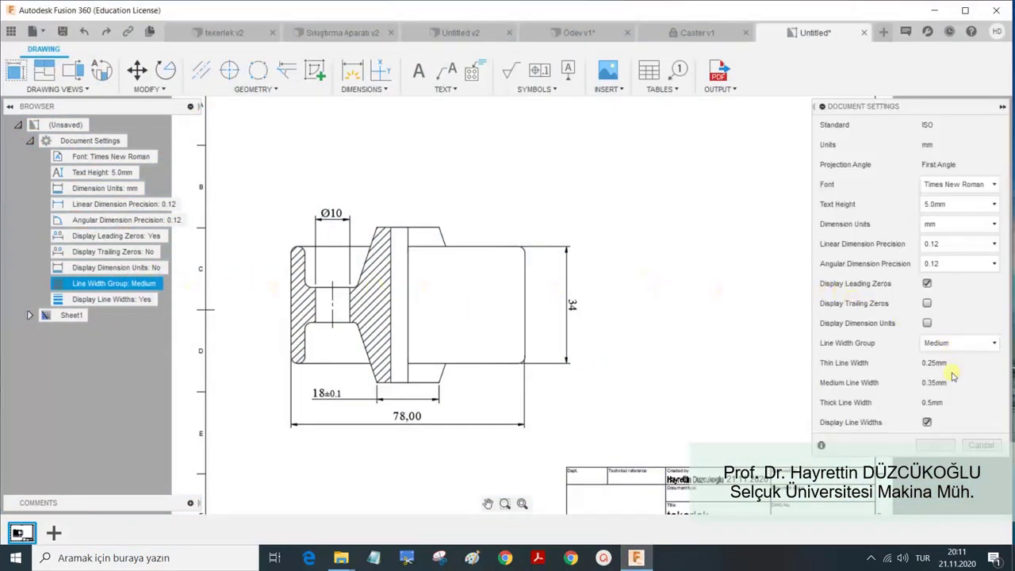
click(990, 342)
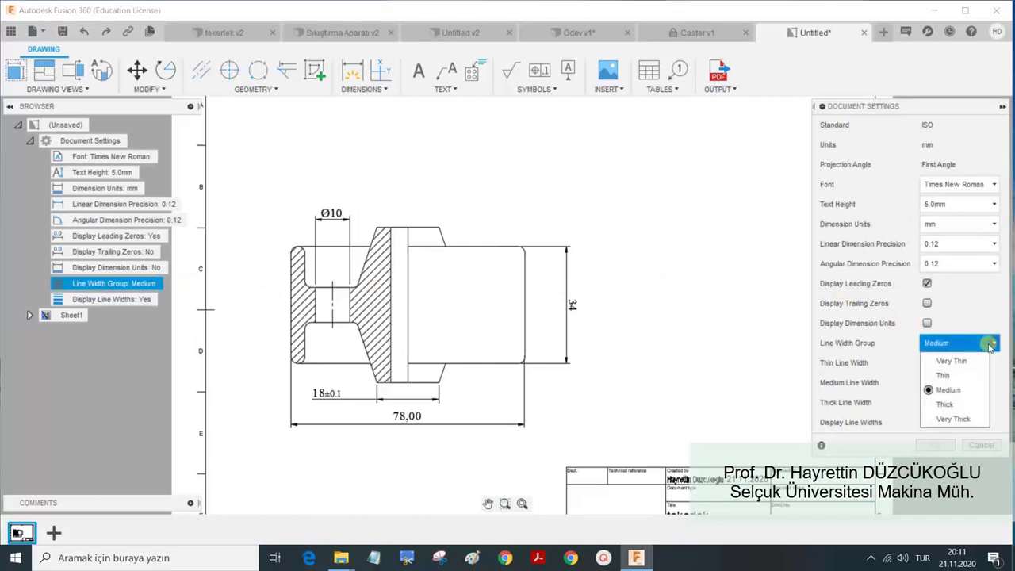
click(954, 419)
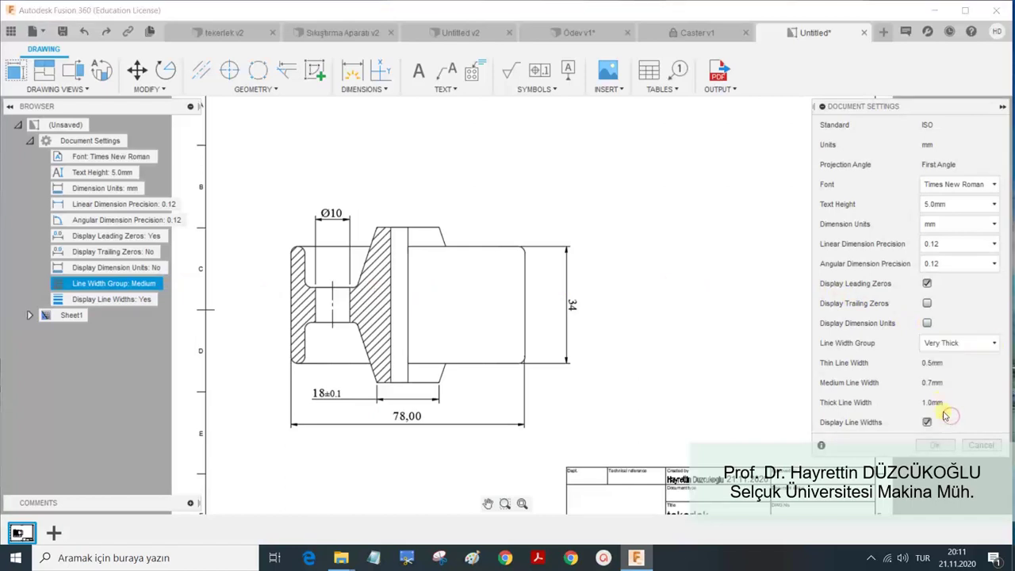
click(934, 446)
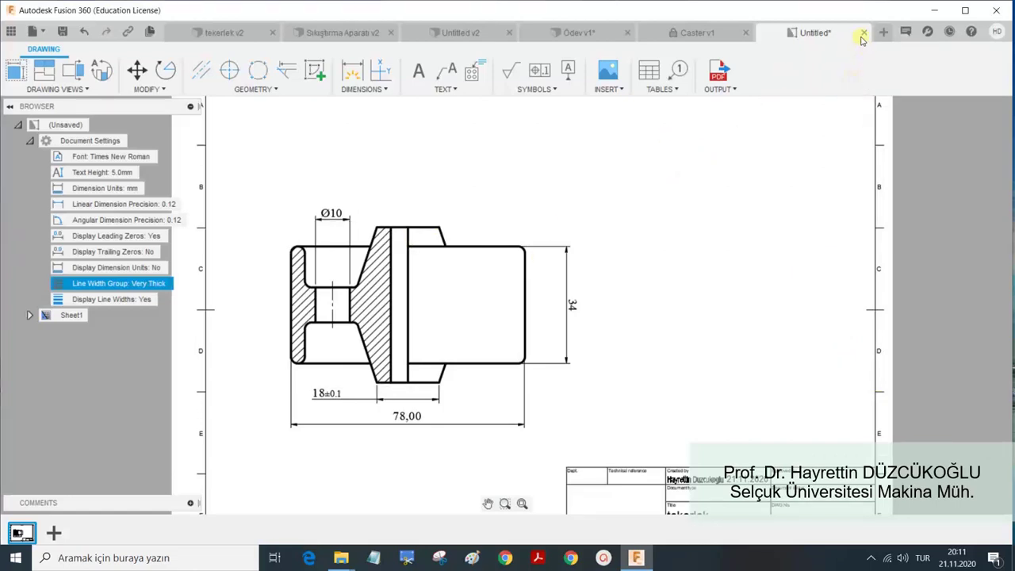
Export the Very Thick drawing to the desktop as Untitled11.pdf, then minimise Fusion.
click(734, 89)
click(728, 104)
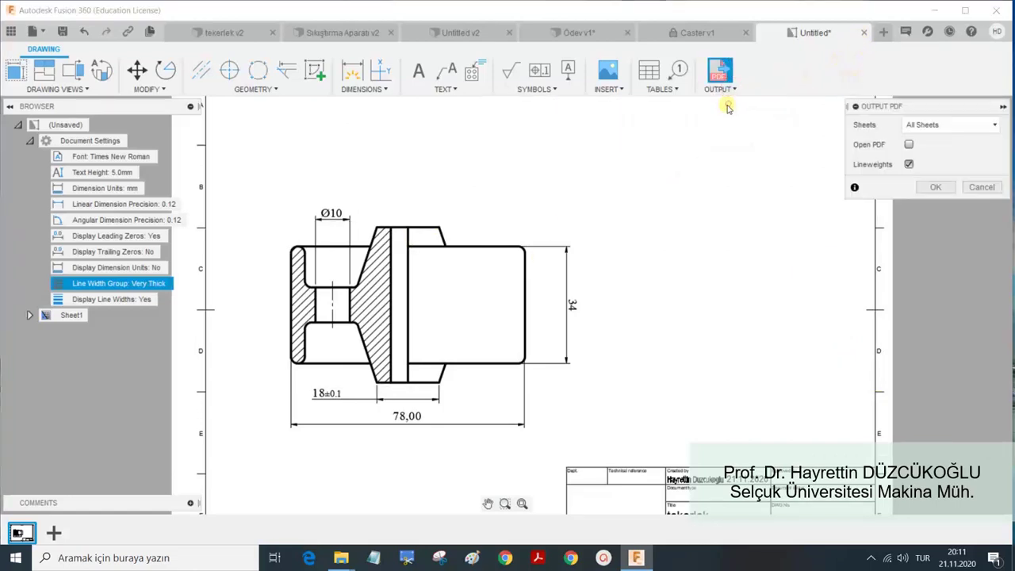
click(935, 187)
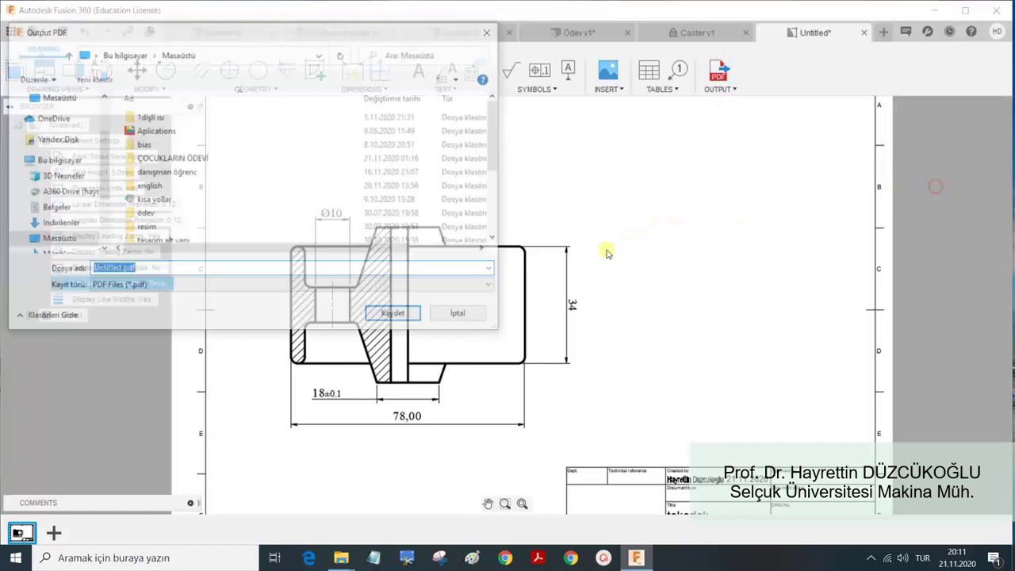
click(117, 269)
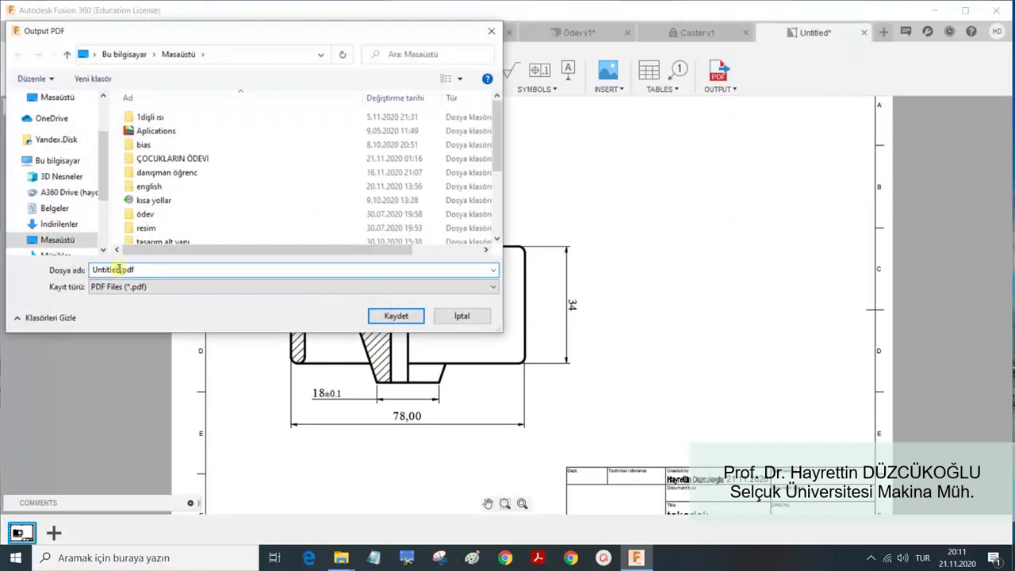
text(11)
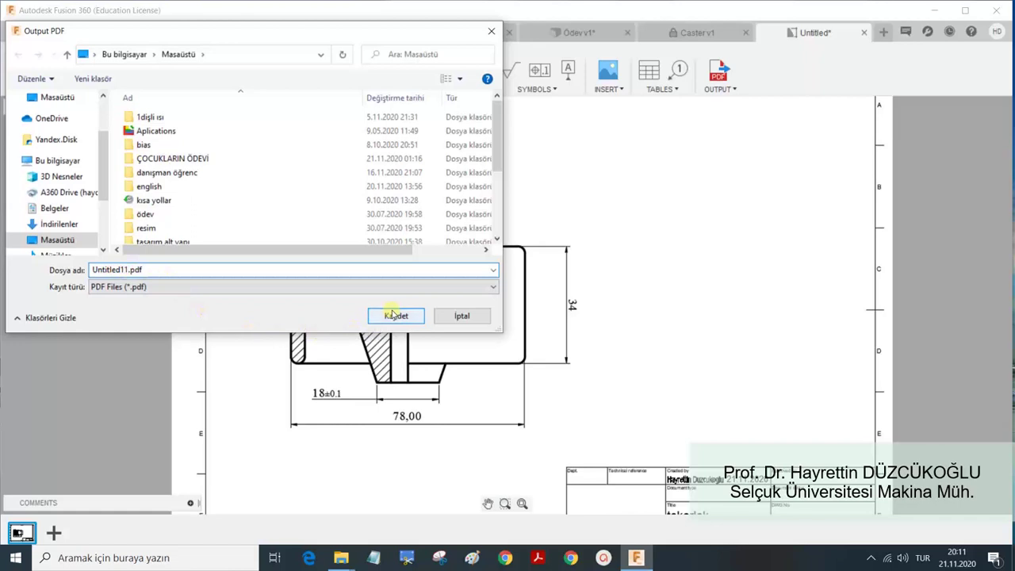
click(393, 317)
click(1011, 559)
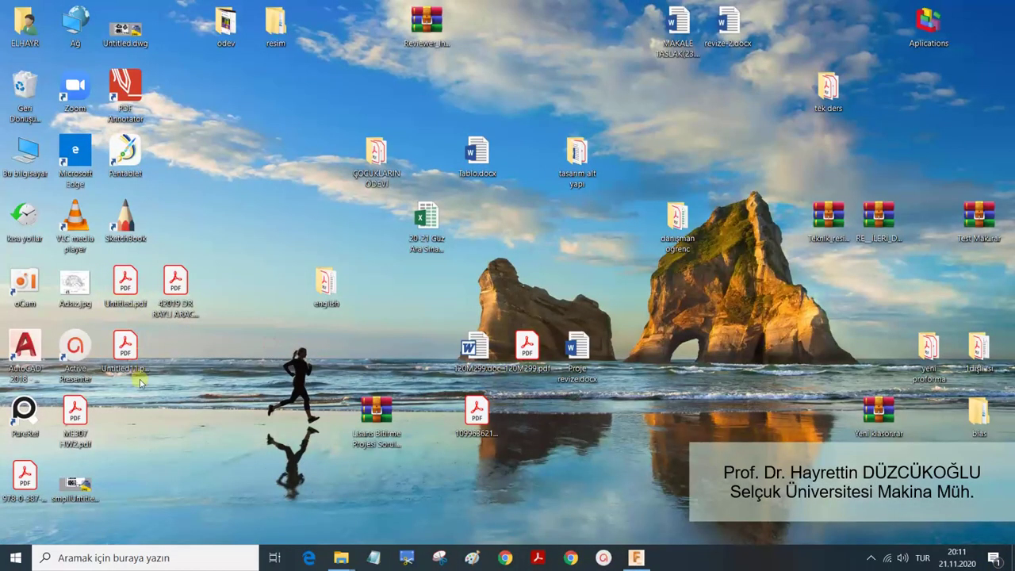
double_click(131, 346)
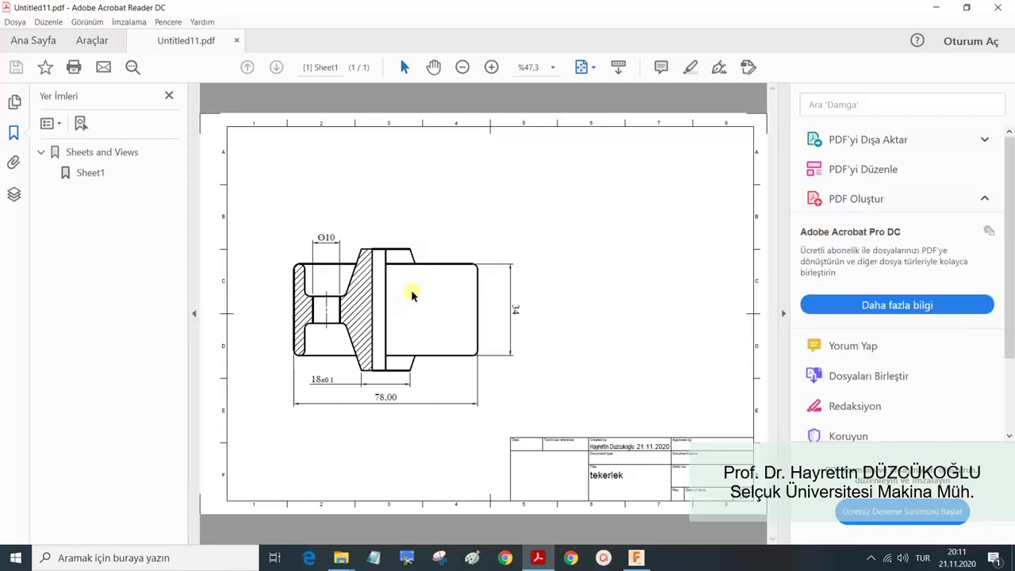
ctrl+scroll(411, 295, up, 3)
ctrl+scroll(408, 290, up, 2)
ctrl+scroll(410, 295, down, 1)
ctrl+scroll(417, 294, down, 2)
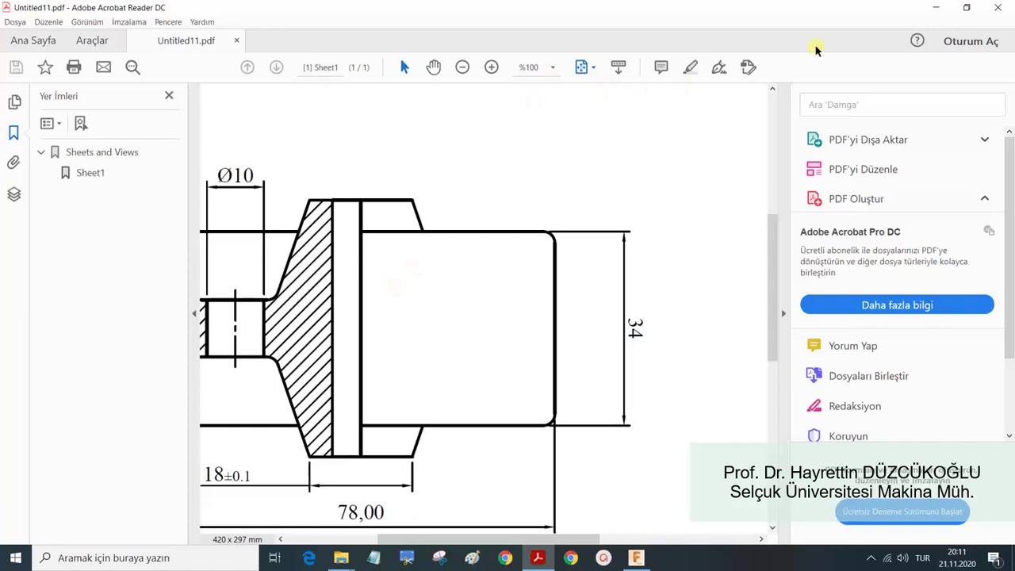
click(538, 558)
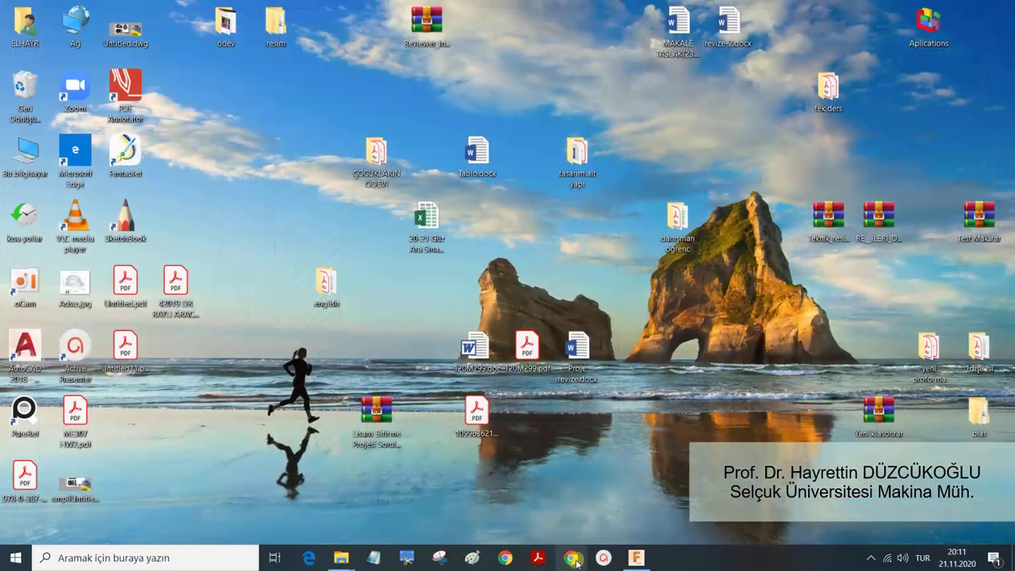
Set the Line Width Group back to Medium, with Display Line Widths switched off.
click(635, 558)
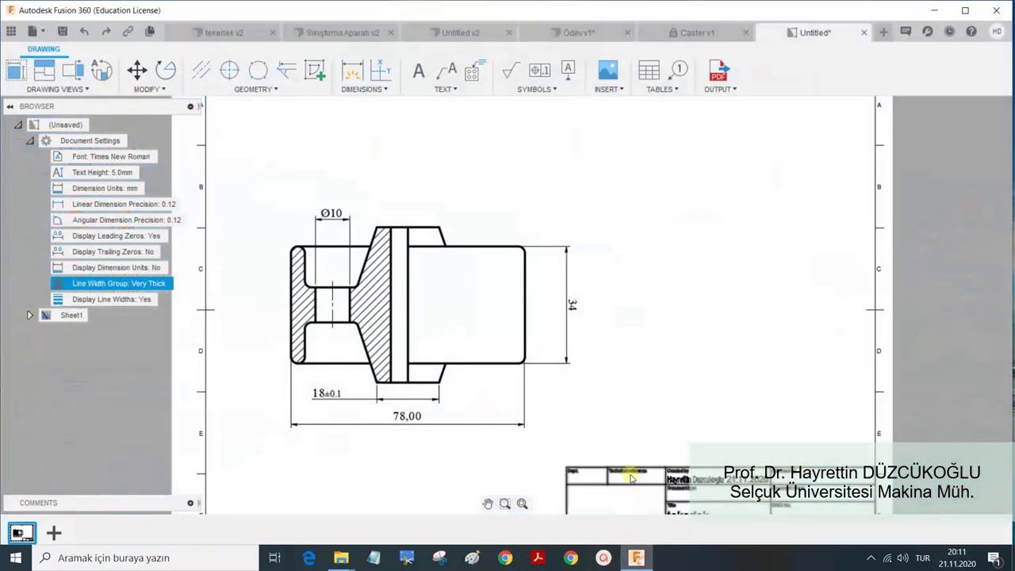
click(182, 284)
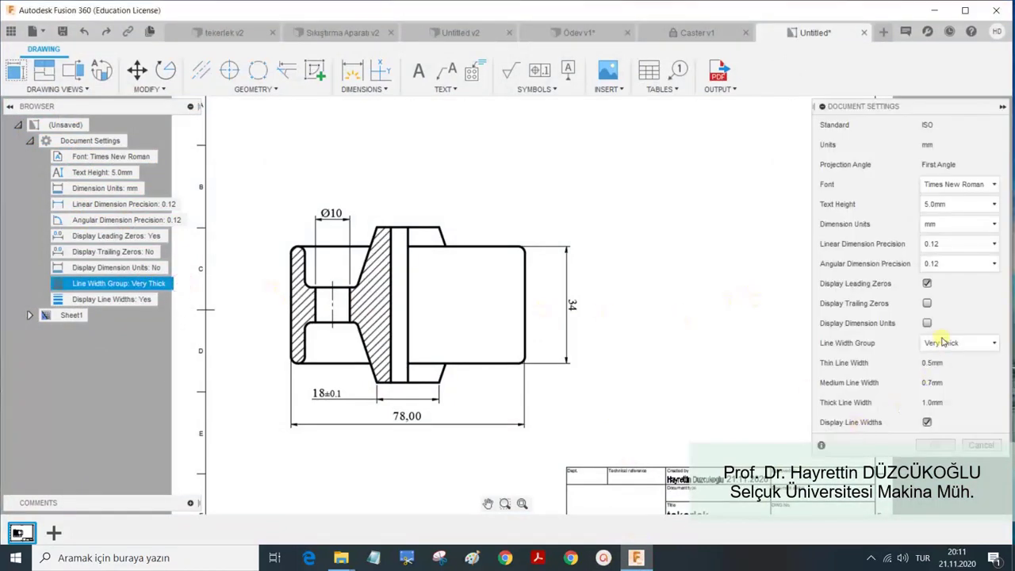
click(984, 345)
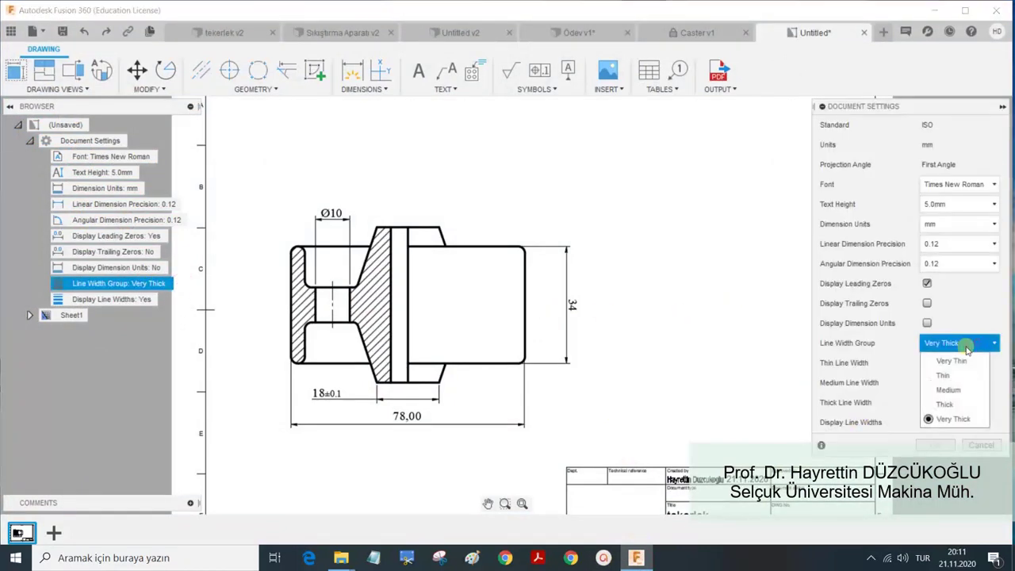
click(948, 389)
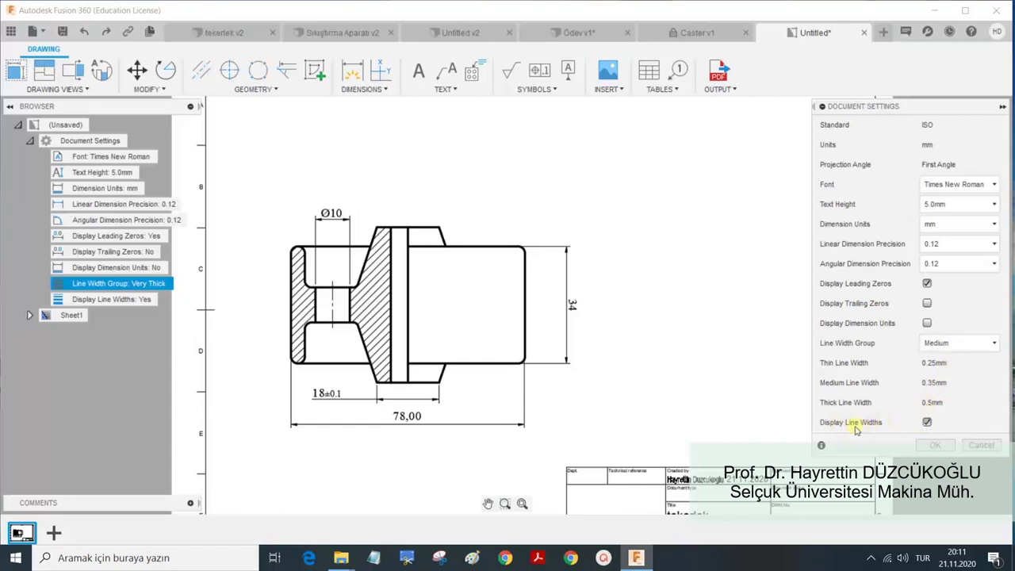
click(927, 422)
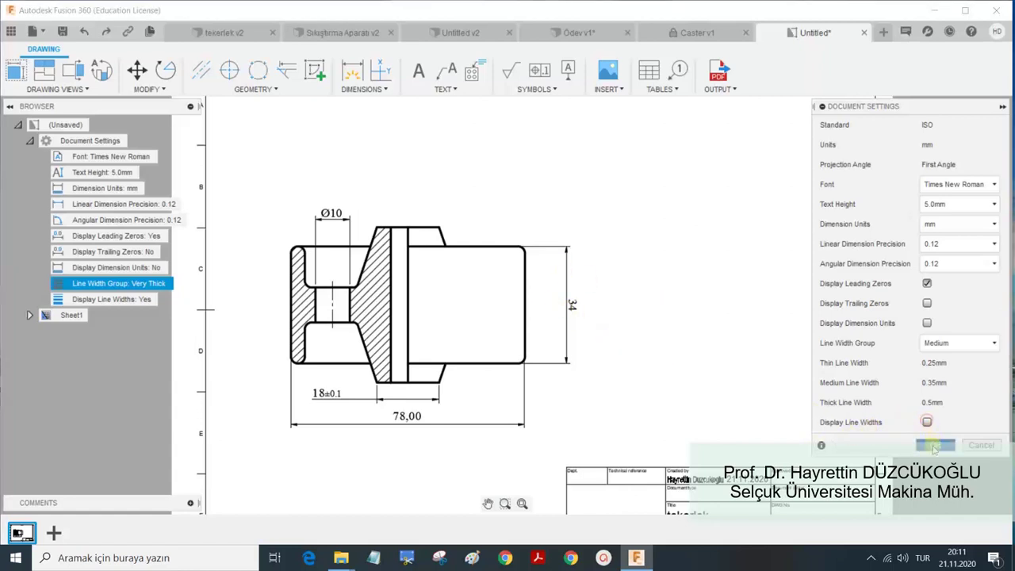
click(935, 445)
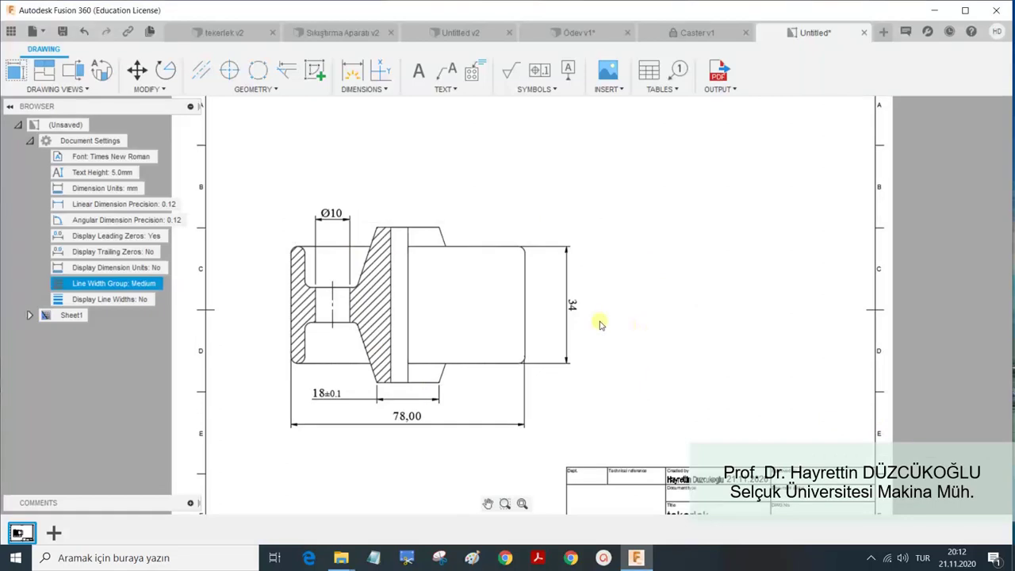
mouse_move(111, 299)
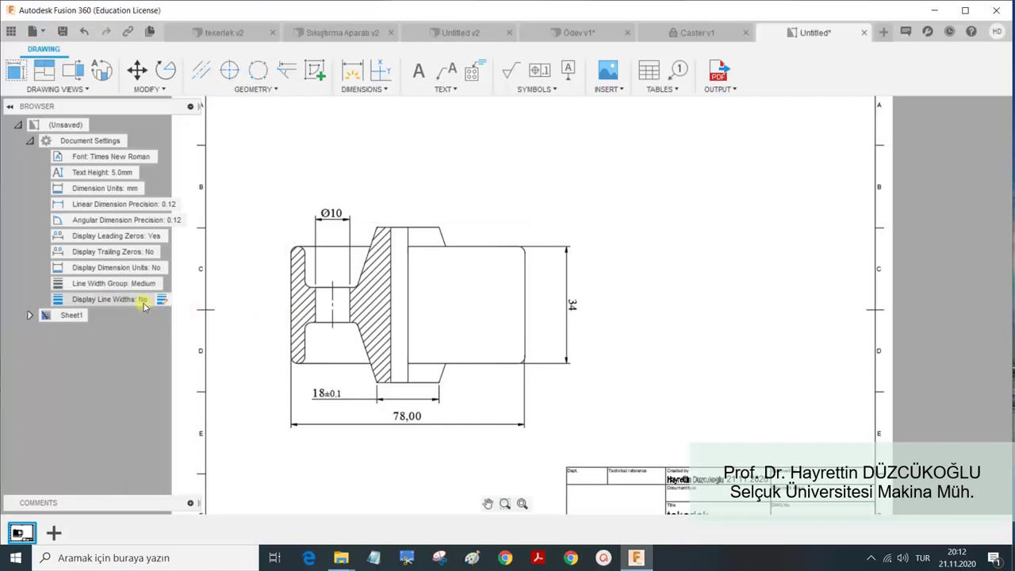
Switch Display Line Widths back on in Document Settings.
click(162, 299)
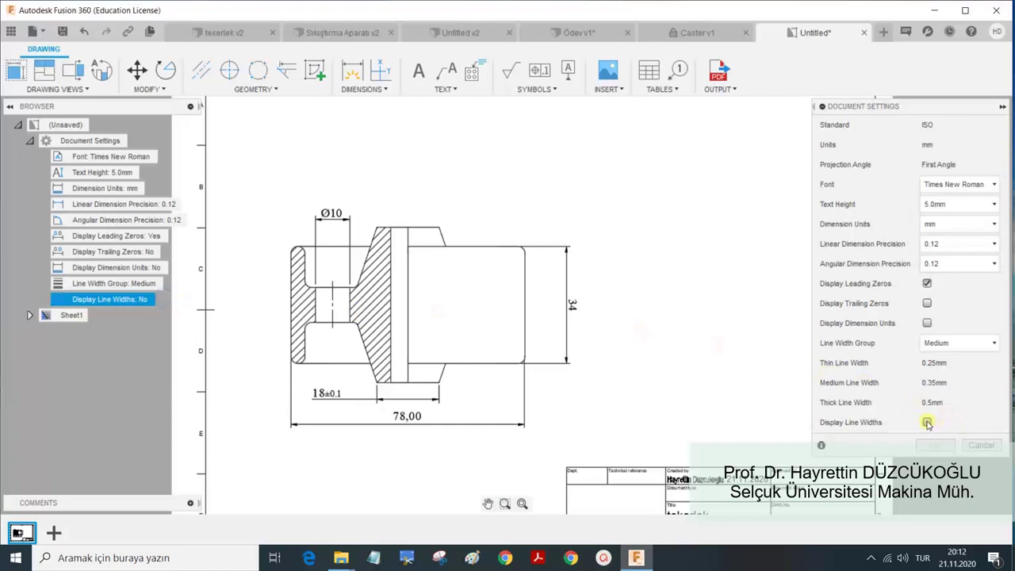
click(927, 422)
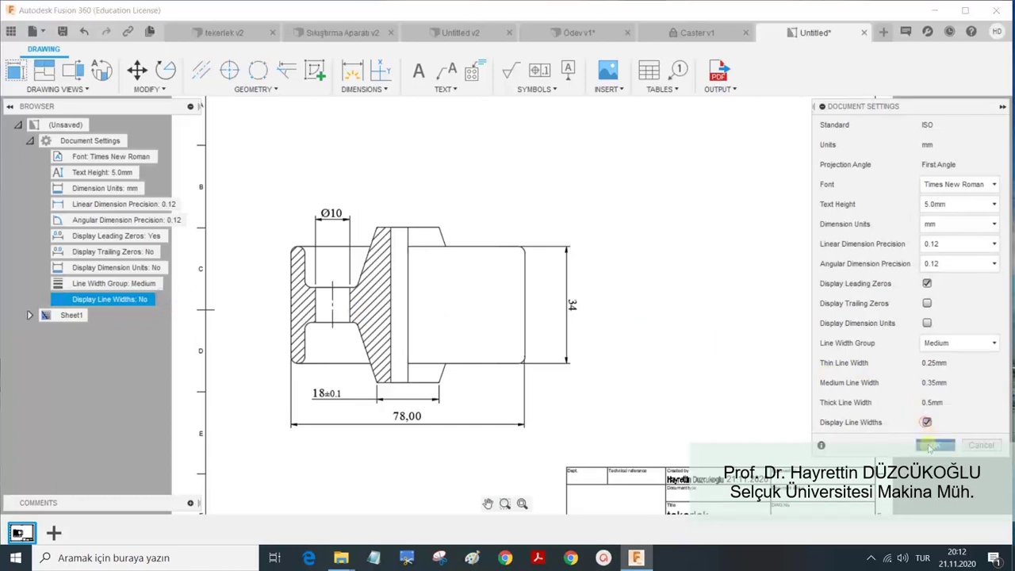
click(934, 445)
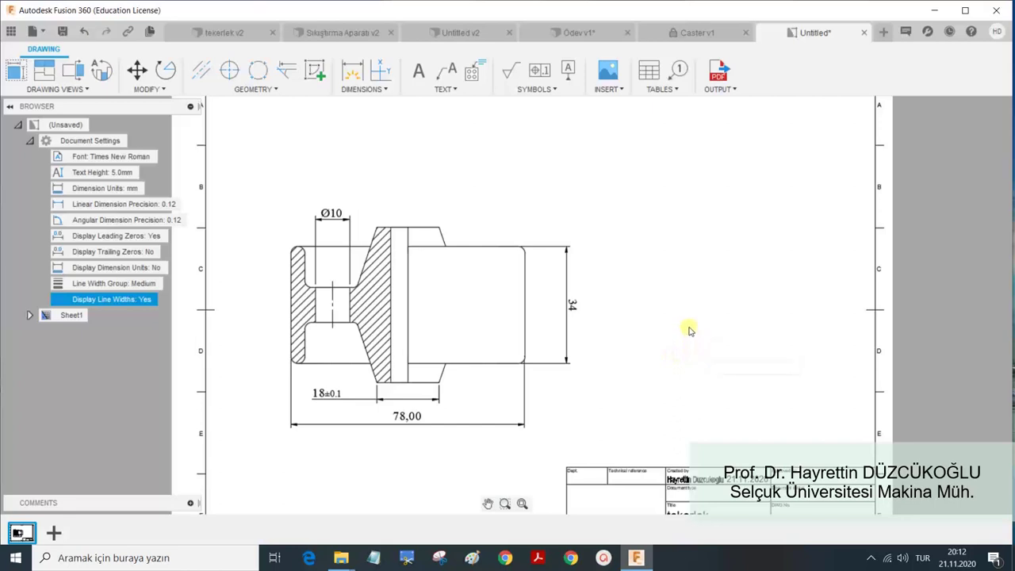
scroll(650, 311, down, 2)
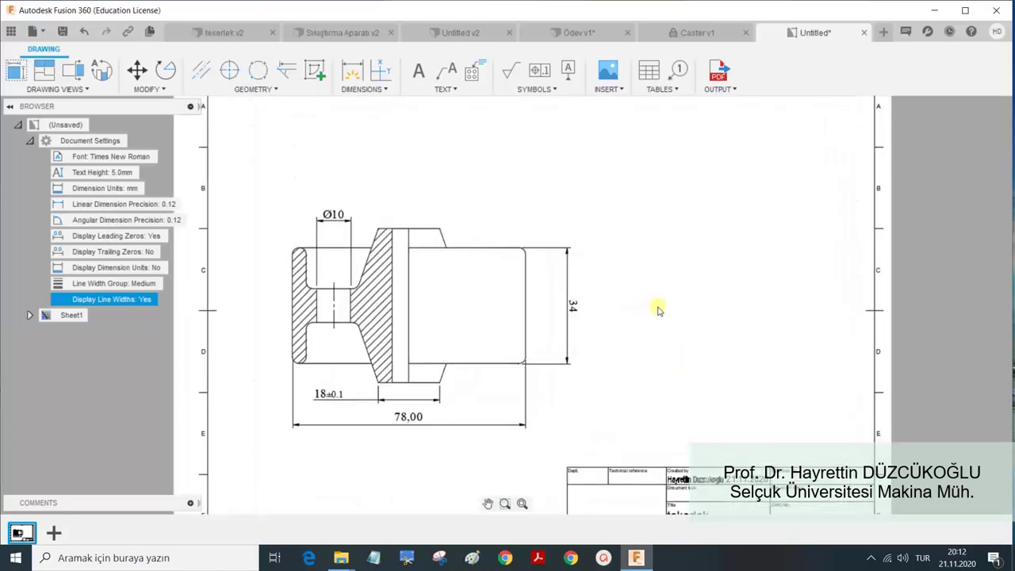
click(138, 285)
click(127, 299)
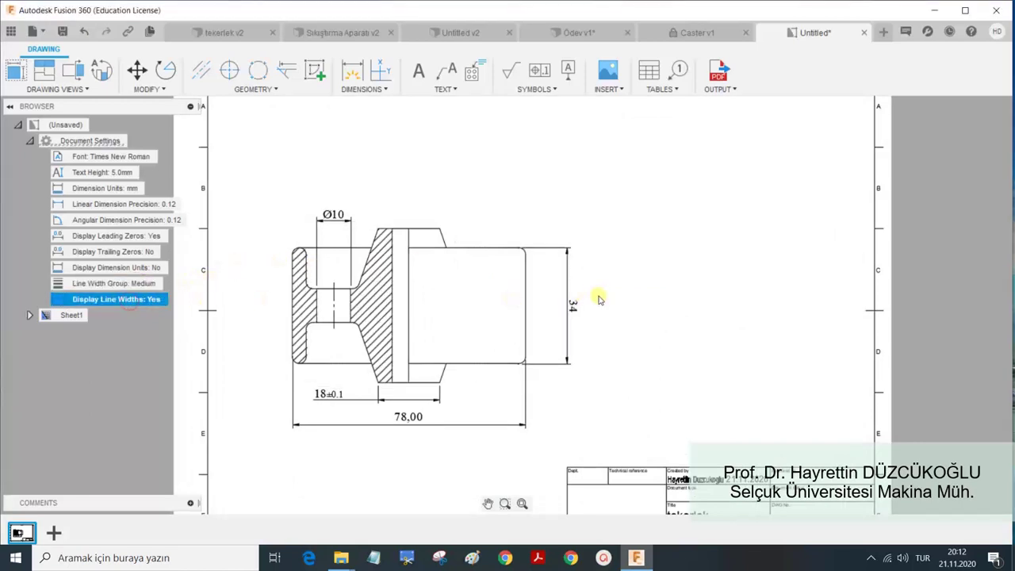
click(170, 283)
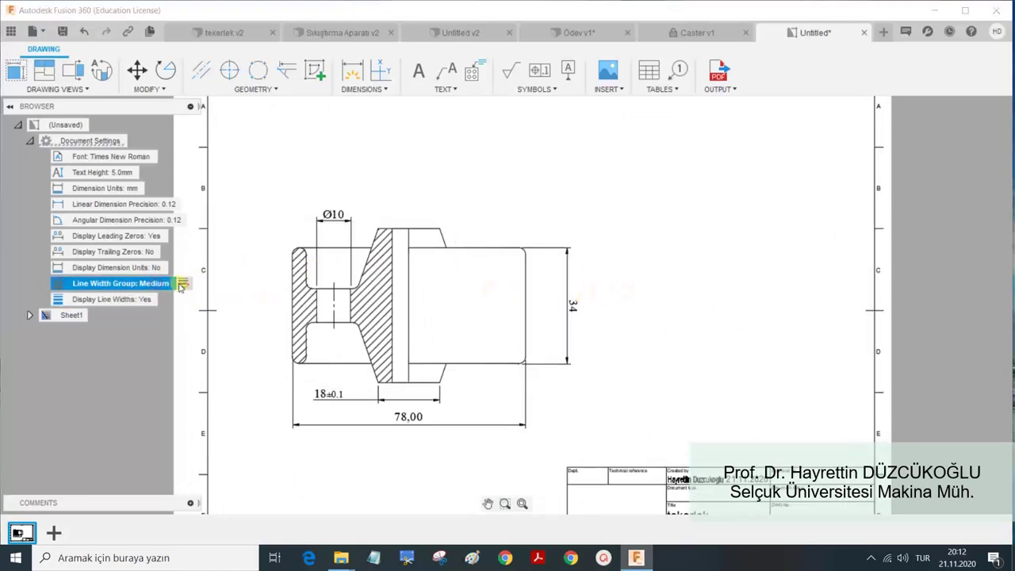
scroll(464, 290, up, 2)
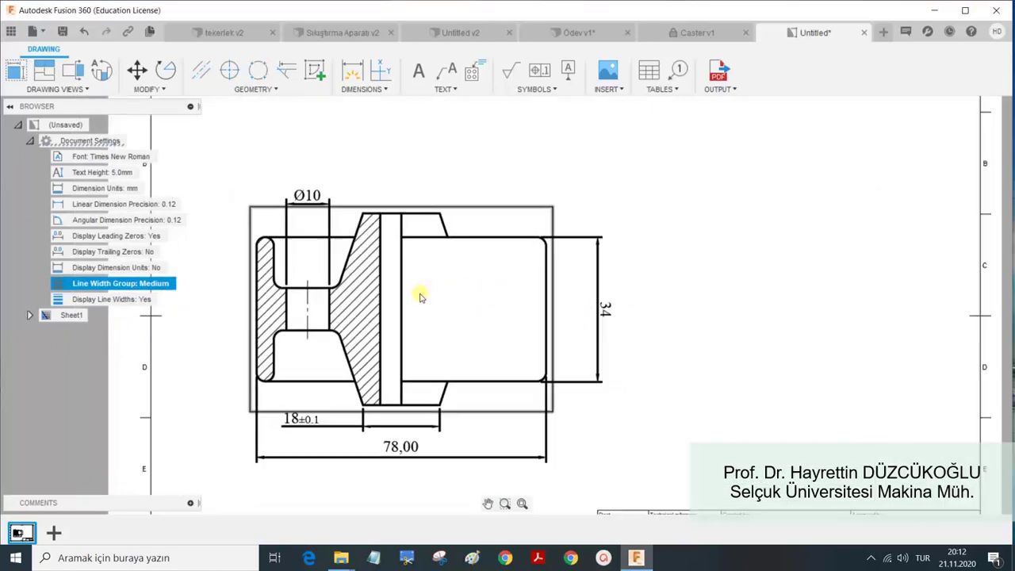
scroll(445, 293, down, 1)
scroll(444, 292, up, 2)
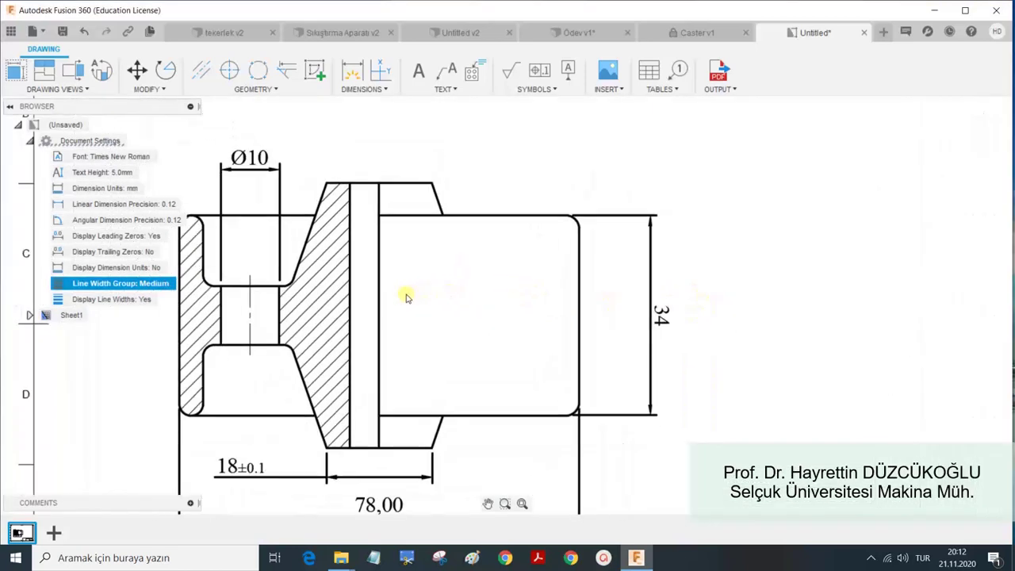
scroll(475, 292, up, 1)
scroll(555, 279, up, 1)
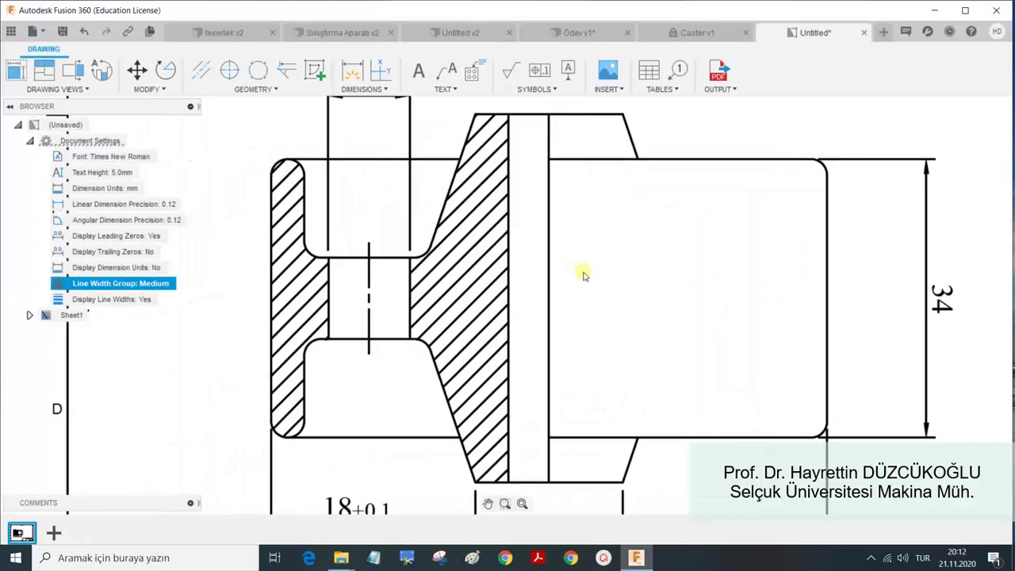
scroll(583, 277, down, 3)
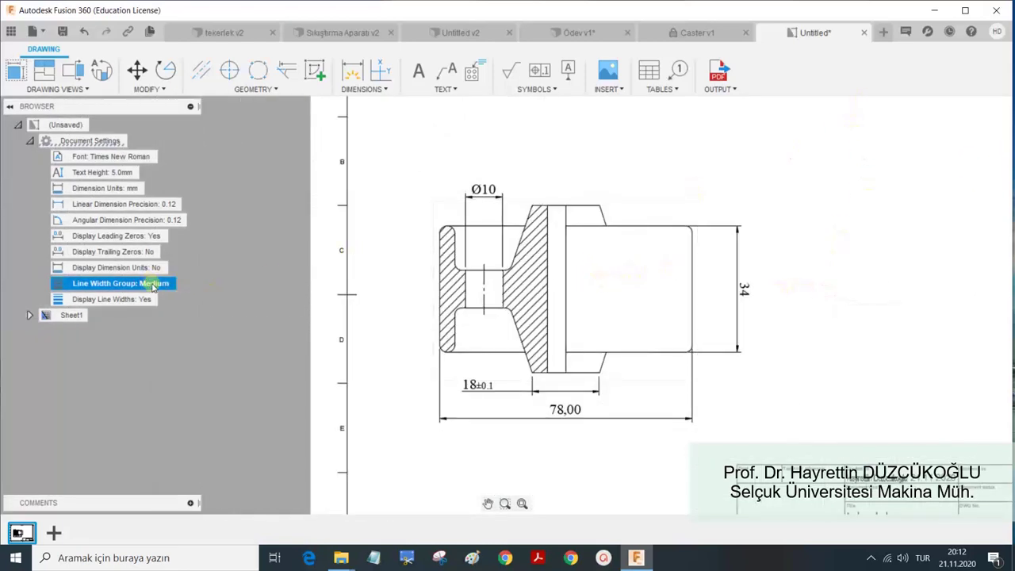
mouse_move(120, 283)
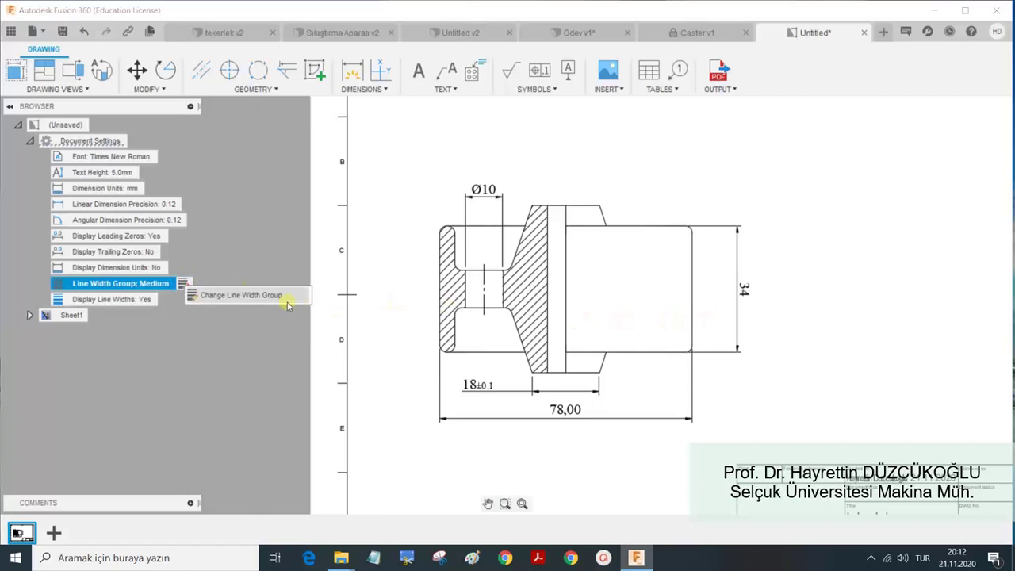
Set the drawing's Line Width Group to Very Thick.
click(184, 284)
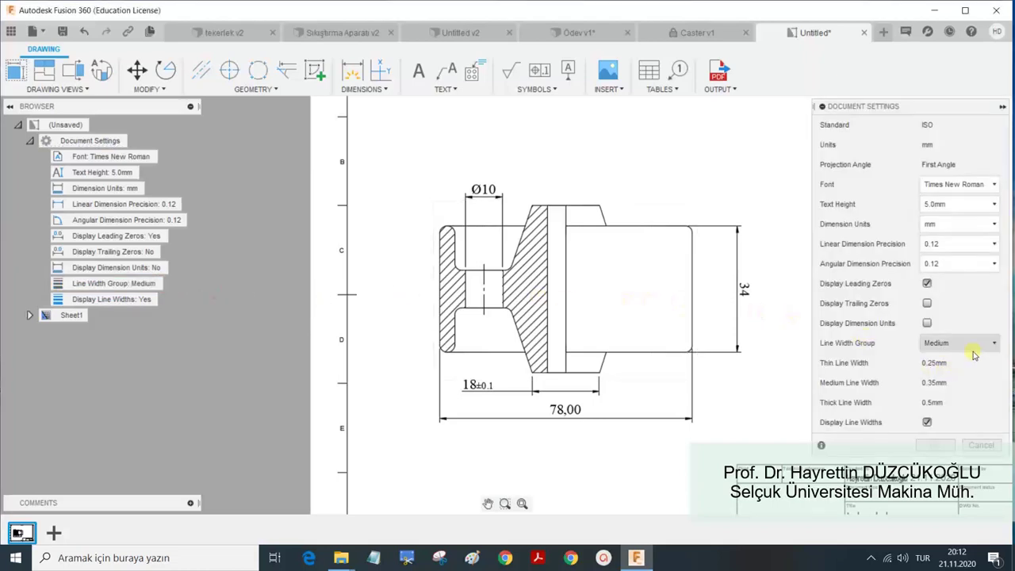
click(973, 345)
click(954, 419)
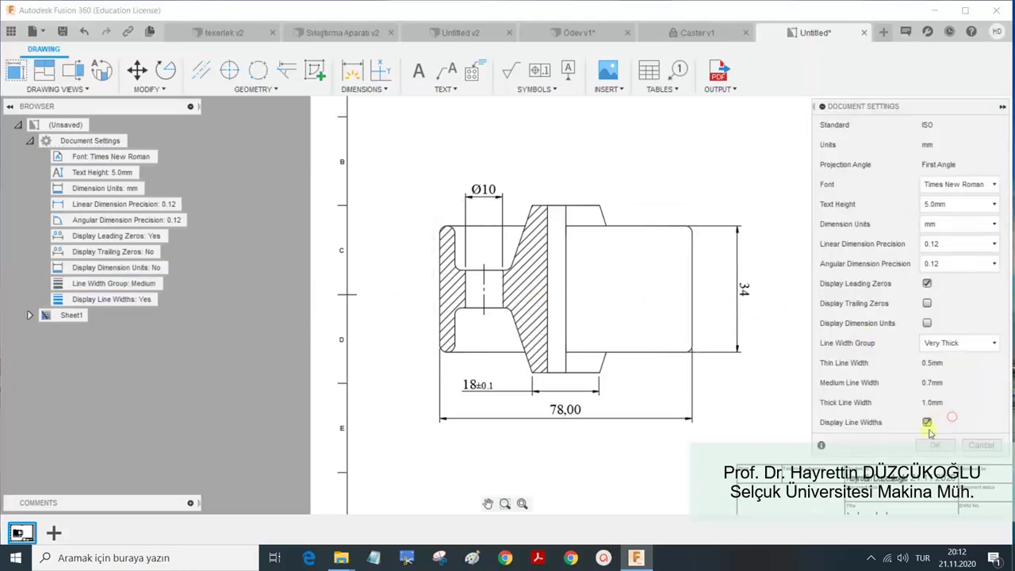
click(934, 445)
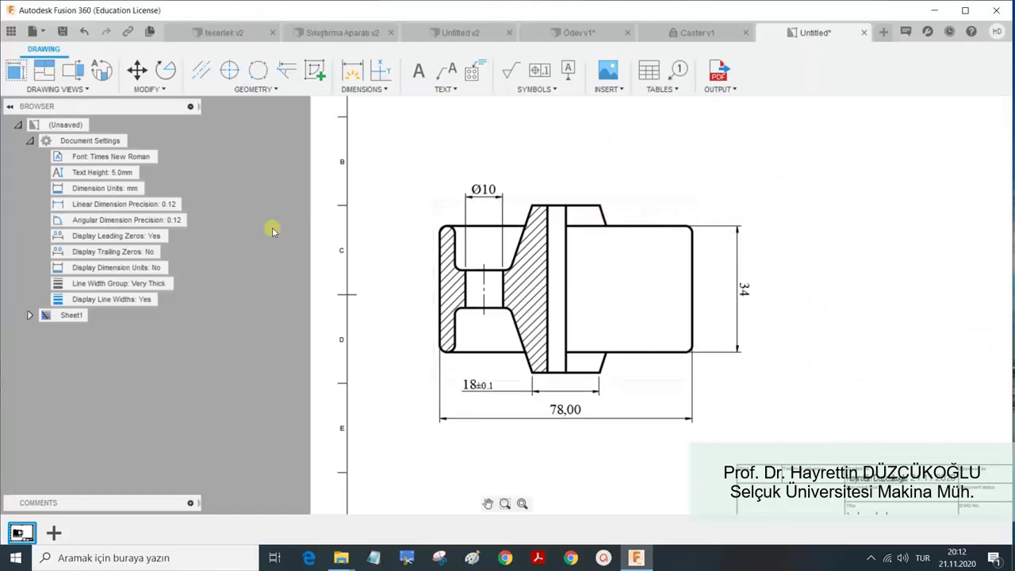
Change the Line Width Group to Thick and recheck it in Document Settings.
double_click(182, 284)
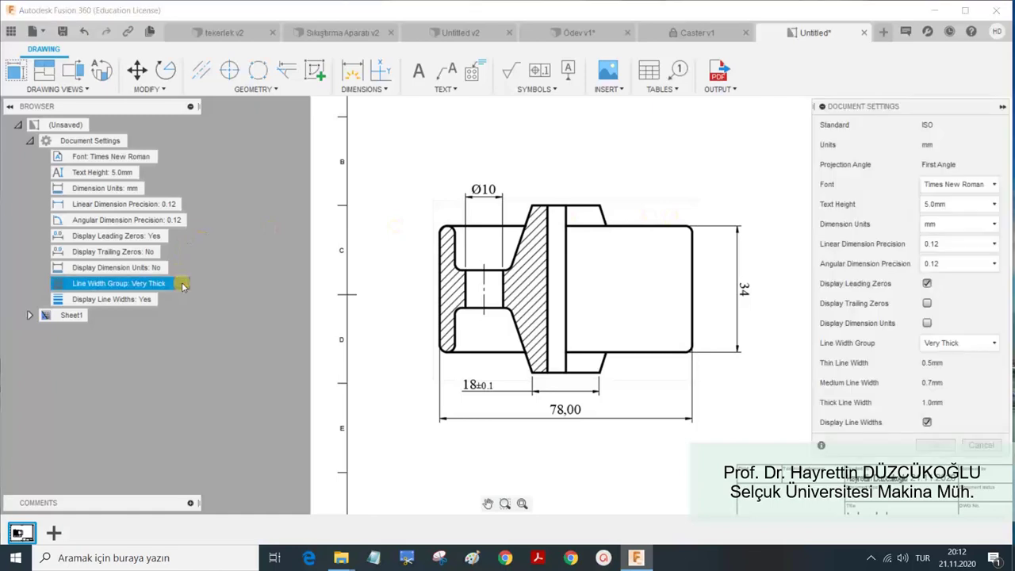
click(966, 347)
click(942, 406)
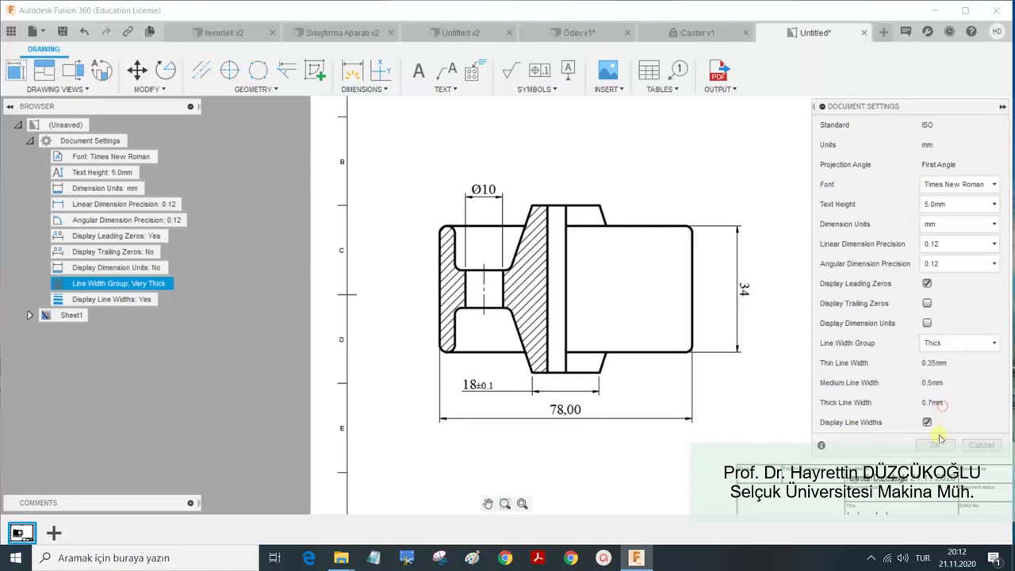
click(937, 446)
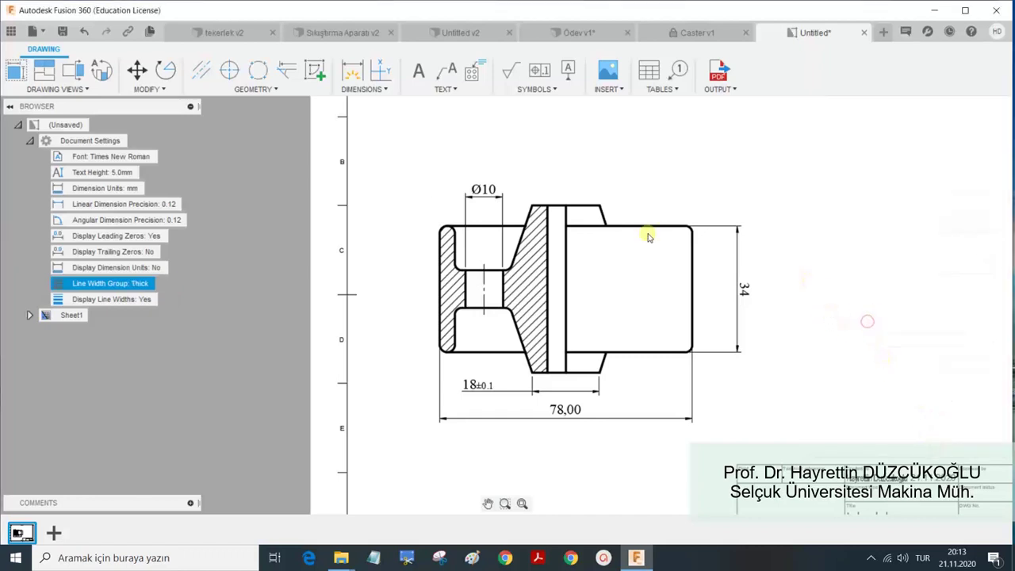
click(143, 280)
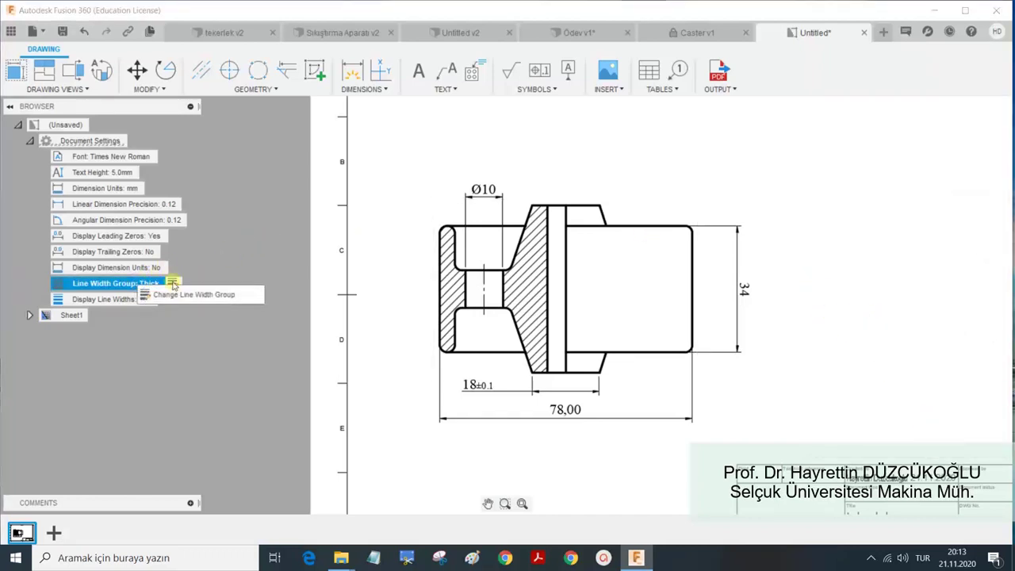
click(172, 282)
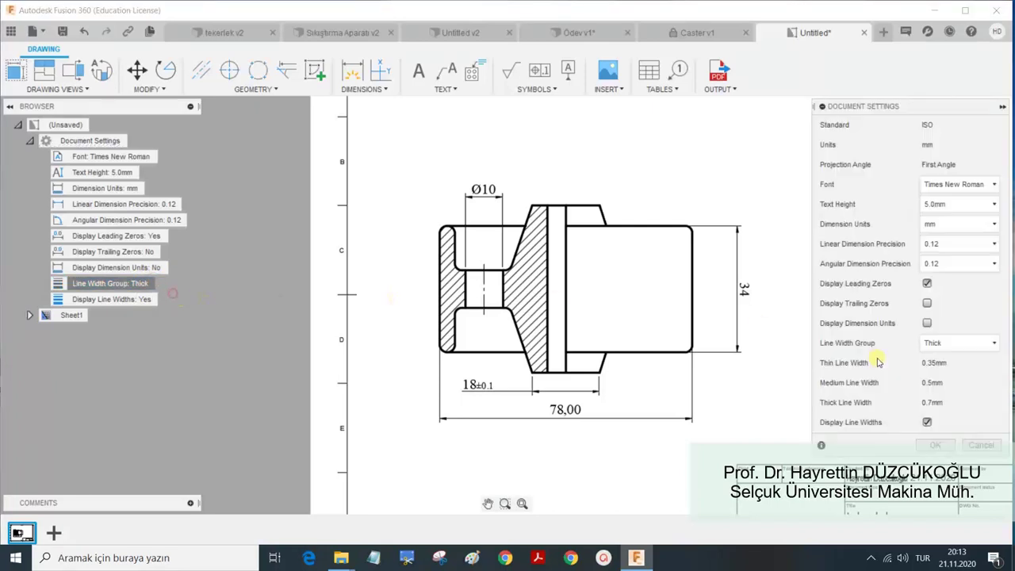
click(942, 452)
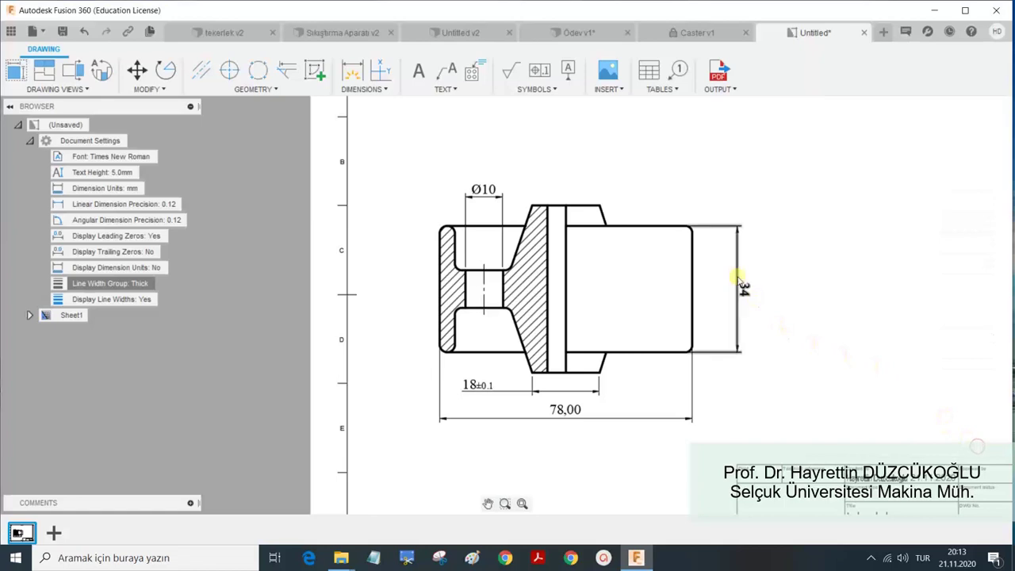
scroll(463, 189, down, 1)
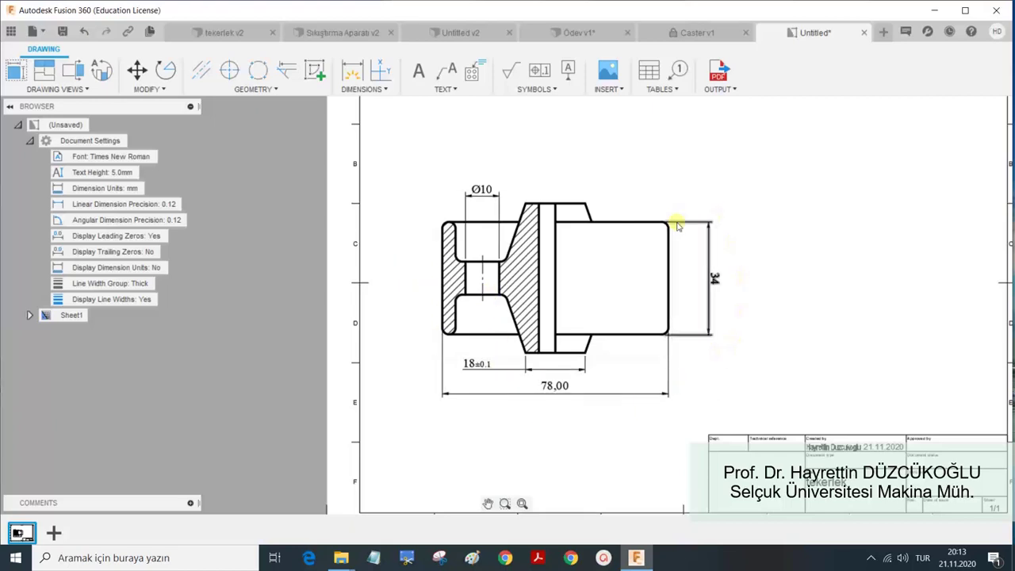
scroll(672, 356, down, 2)
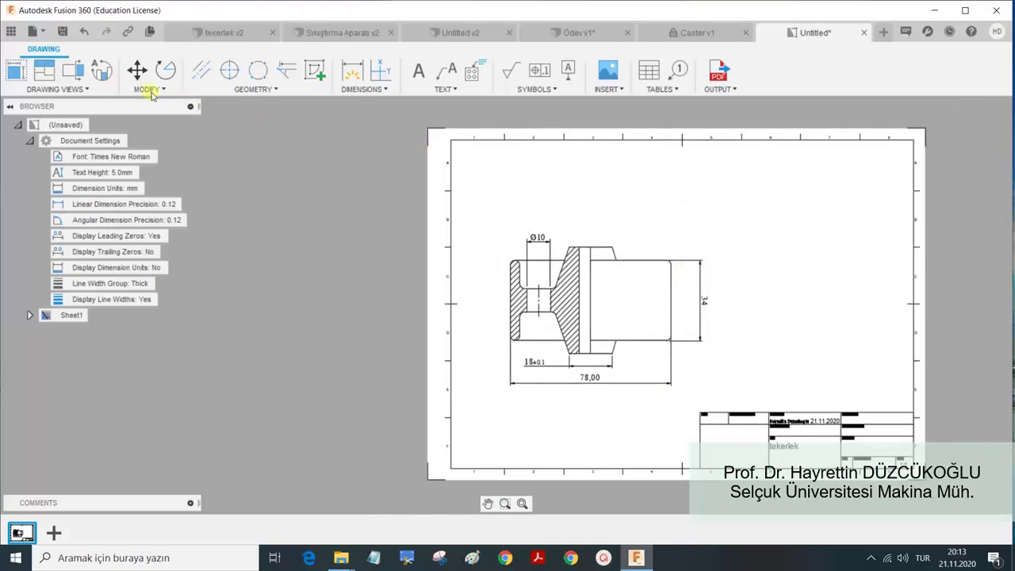
click(569, 325)
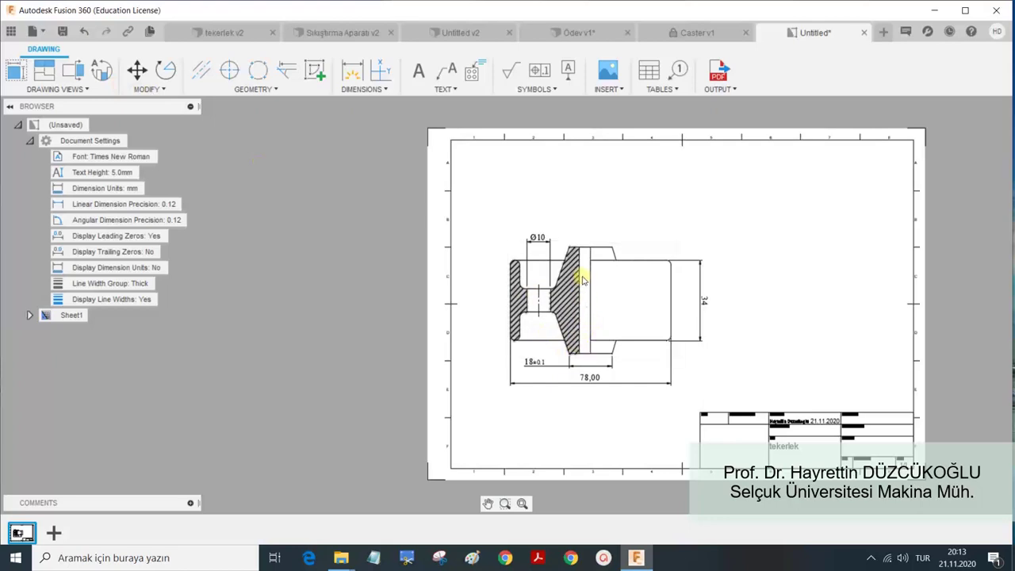
scroll(598, 279, up, 2)
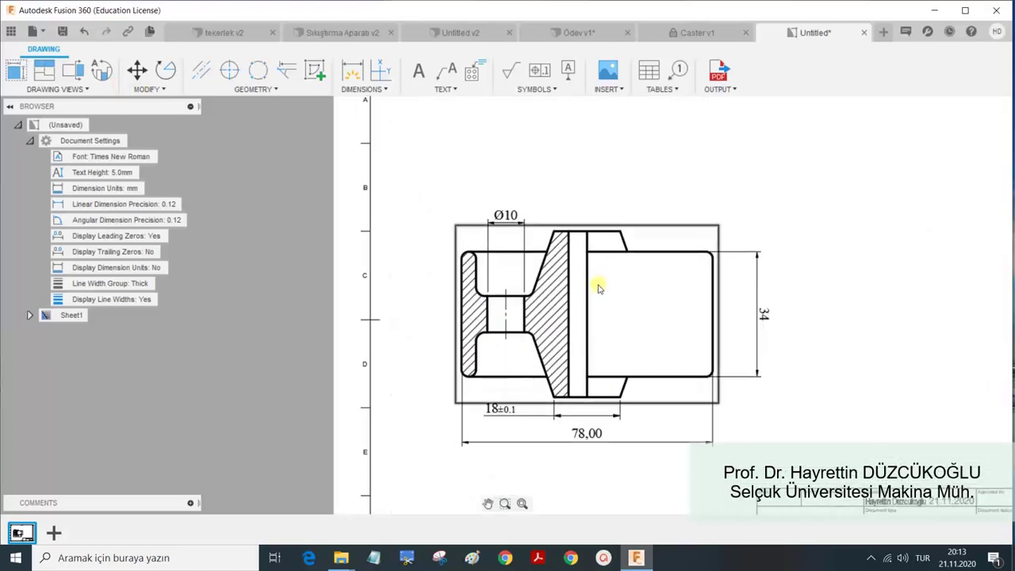
scroll(599, 288, up, 1)
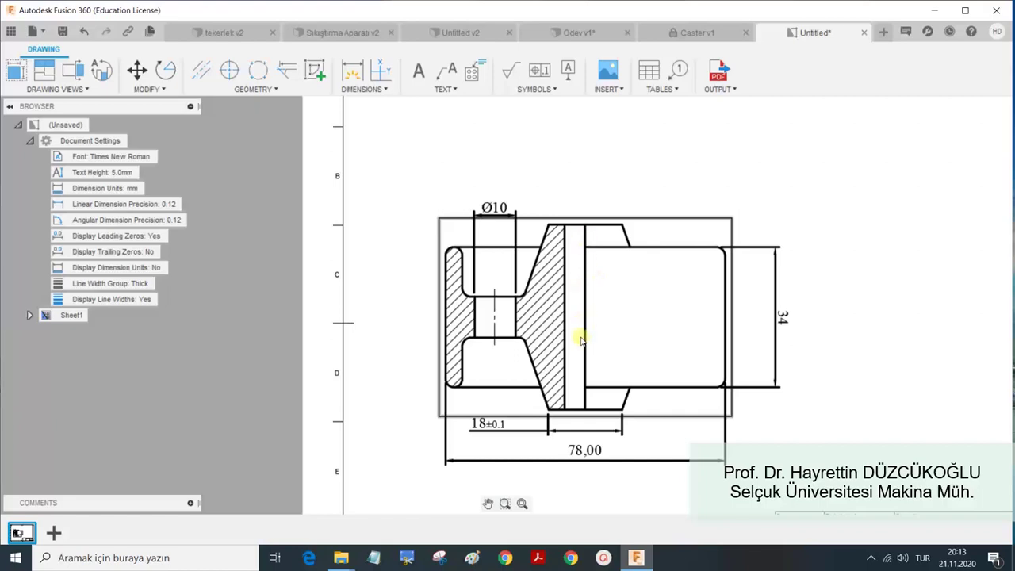
Dimension the central rib's width as 5 between its two edges.
click(356, 71)
click(572, 409)
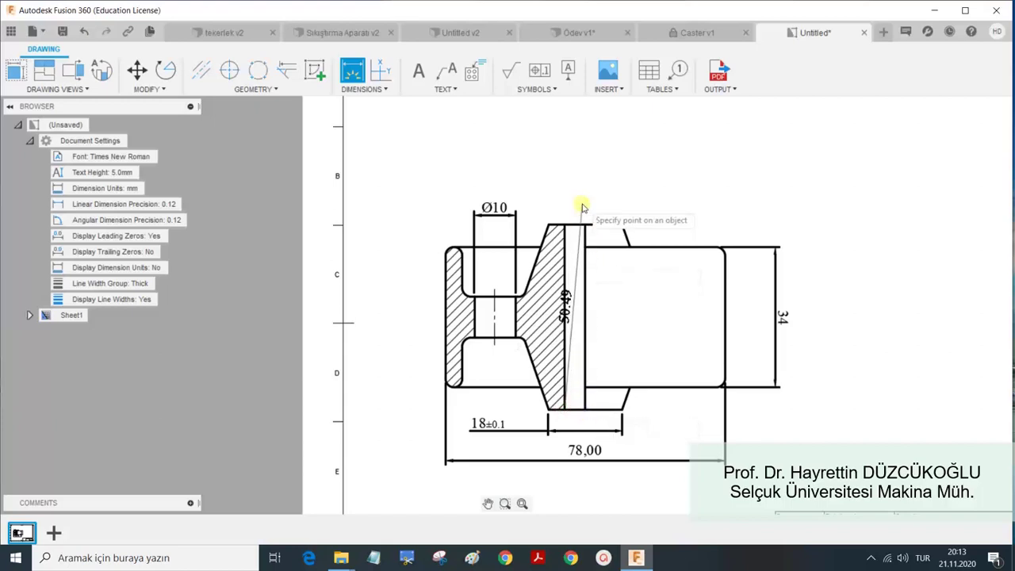
click(584, 410)
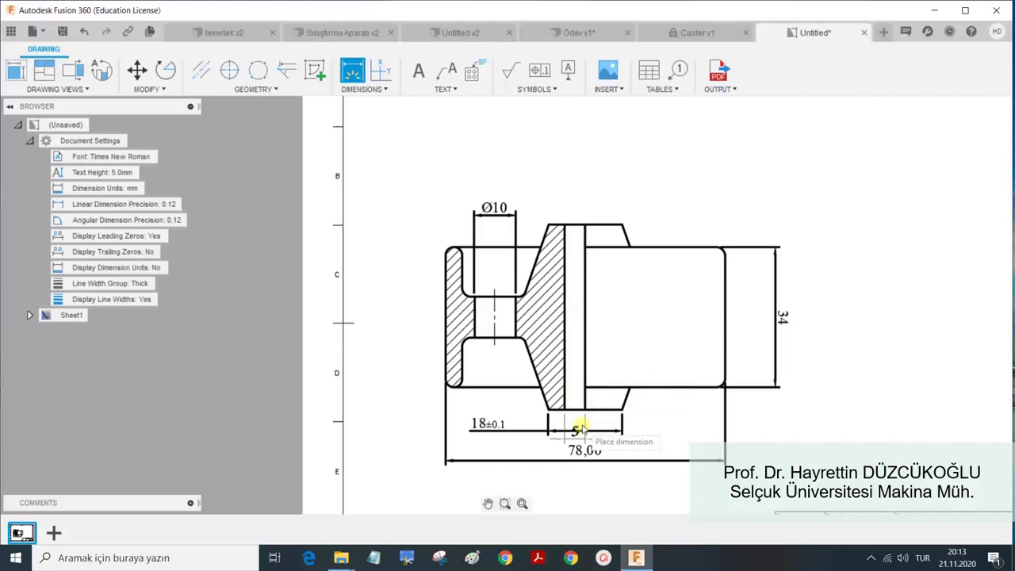
click(580, 426)
key(Escape)
Move the 18 and 78,00 dimensions lower beneath the new 5 dimension.
click(536, 430)
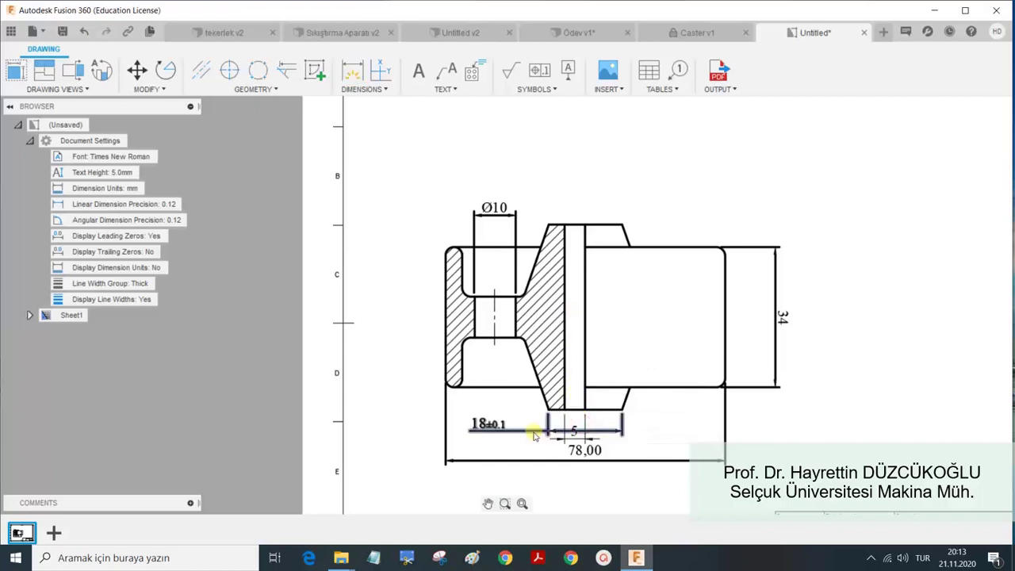
drag(547, 431, 447, 466)
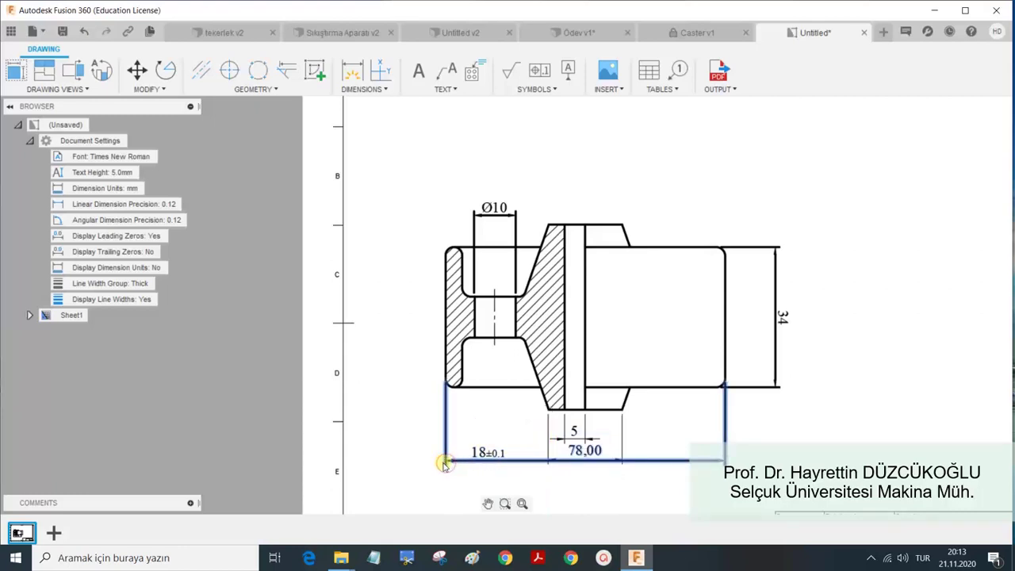
drag(447, 466, 446, 490)
click(793, 432)
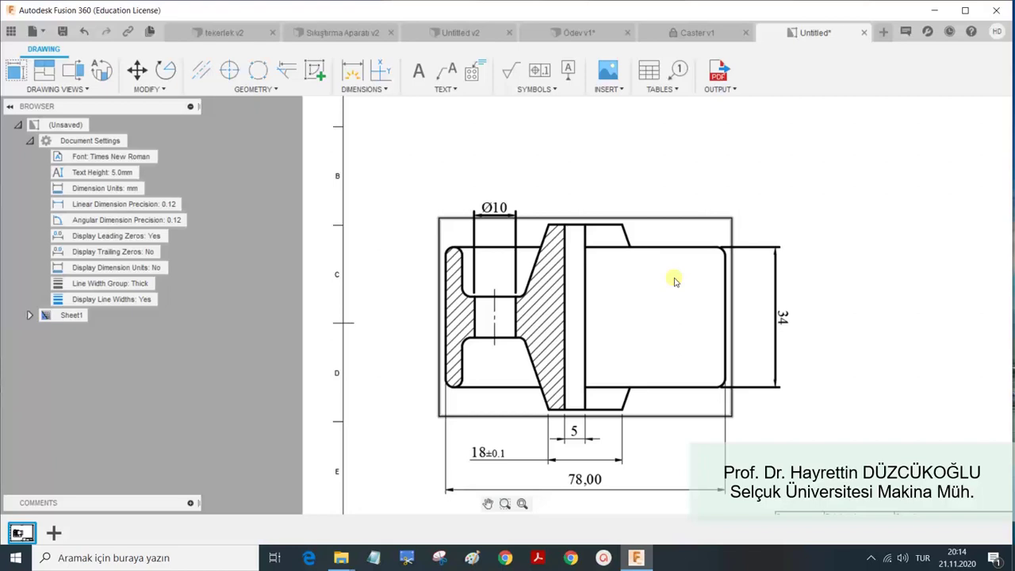
Export the sheet with the 5 dimension to PDF, overwriting Untitled.pdf on the desktop.
scroll(766, 310, up, 1)
scroll(781, 311, down, 2)
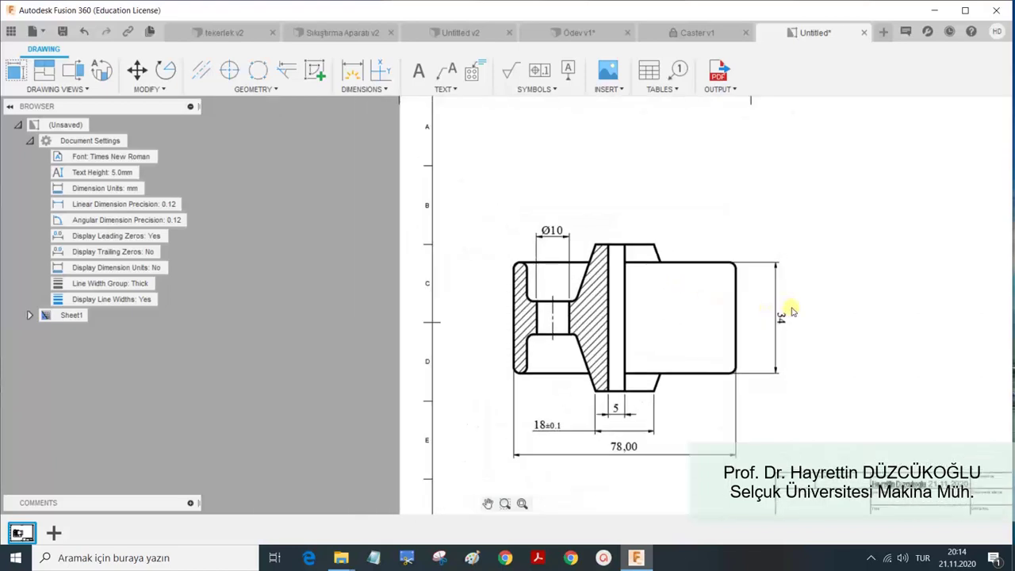
scroll(789, 311, up, 1)
scroll(773, 310, up, 1)
scroll(765, 308, up, 1)
scroll(760, 303, up, 1)
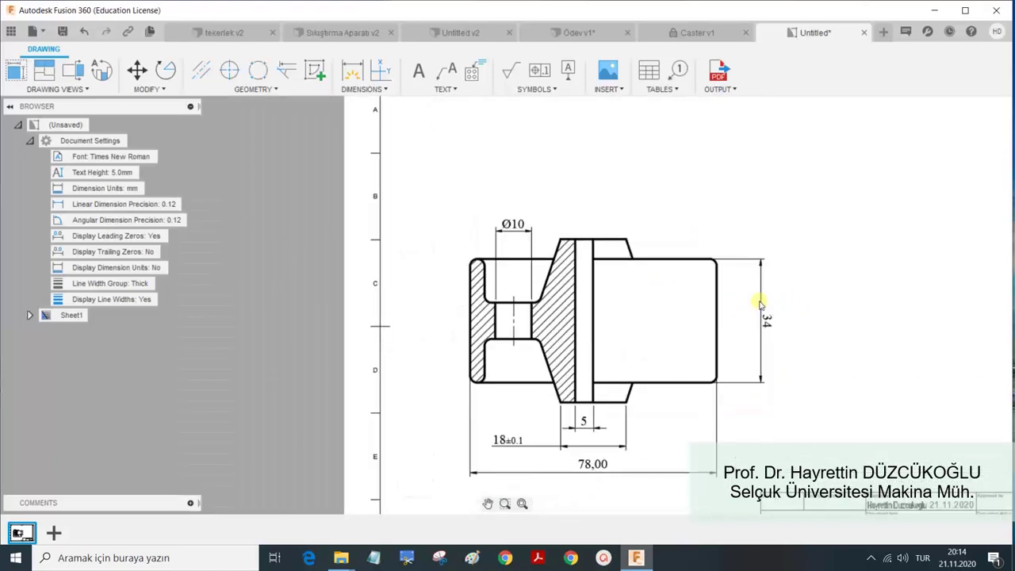
scroll(829, 309, down, 2)
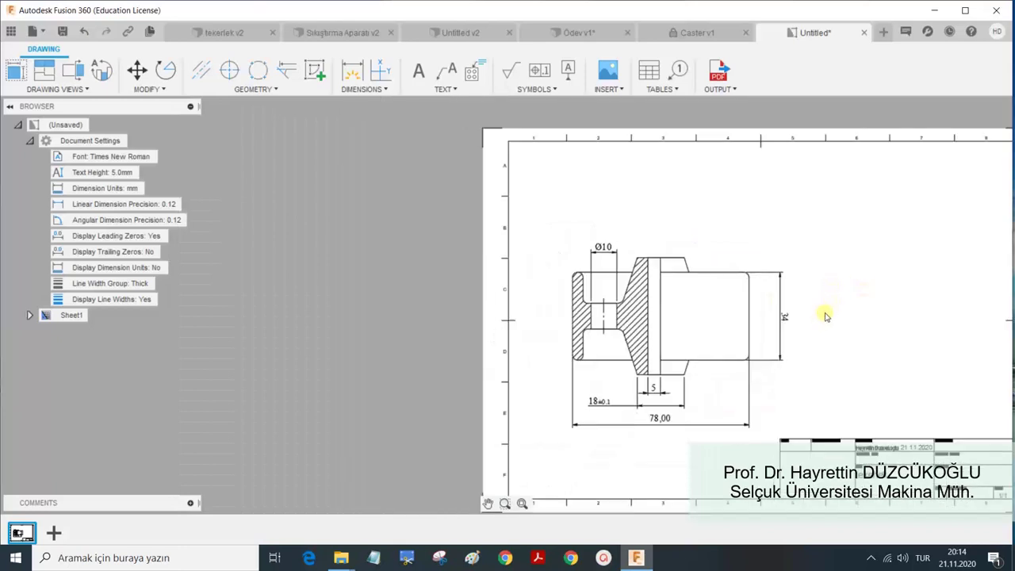
scroll(833, 316, up, 2)
scroll(798, 288, down, 1)
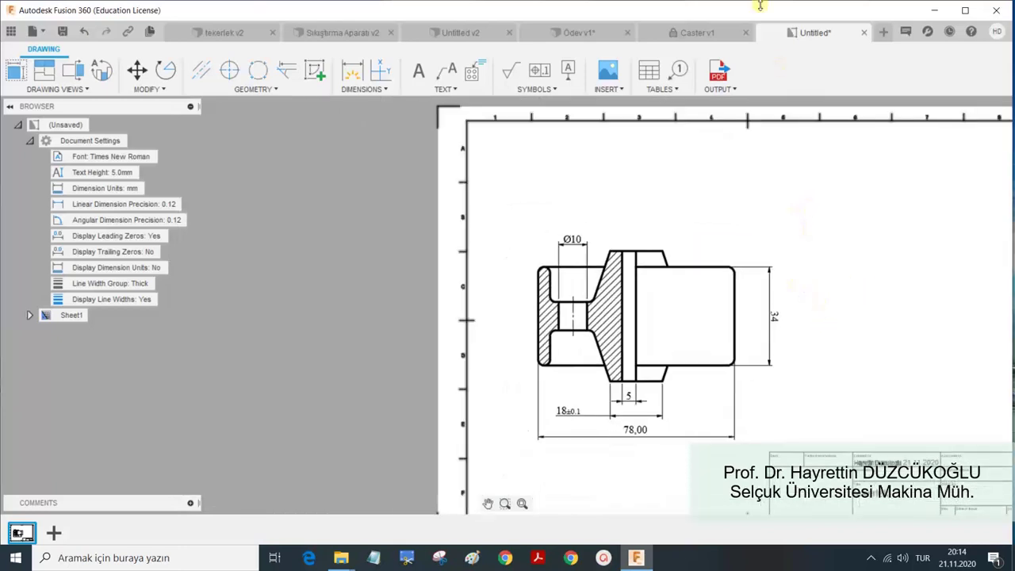
click(737, 88)
click(734, 103)
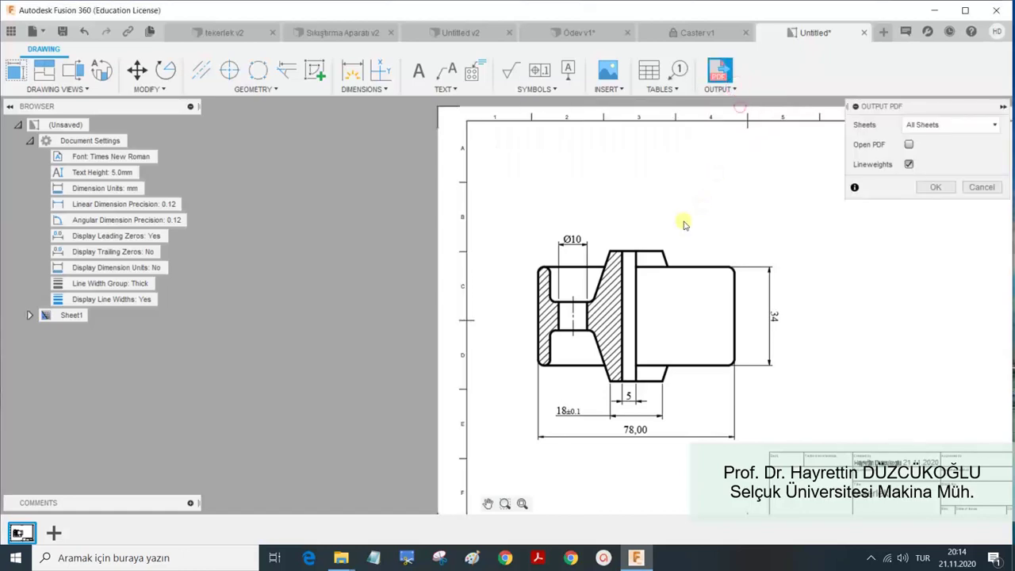
click(927, 187)
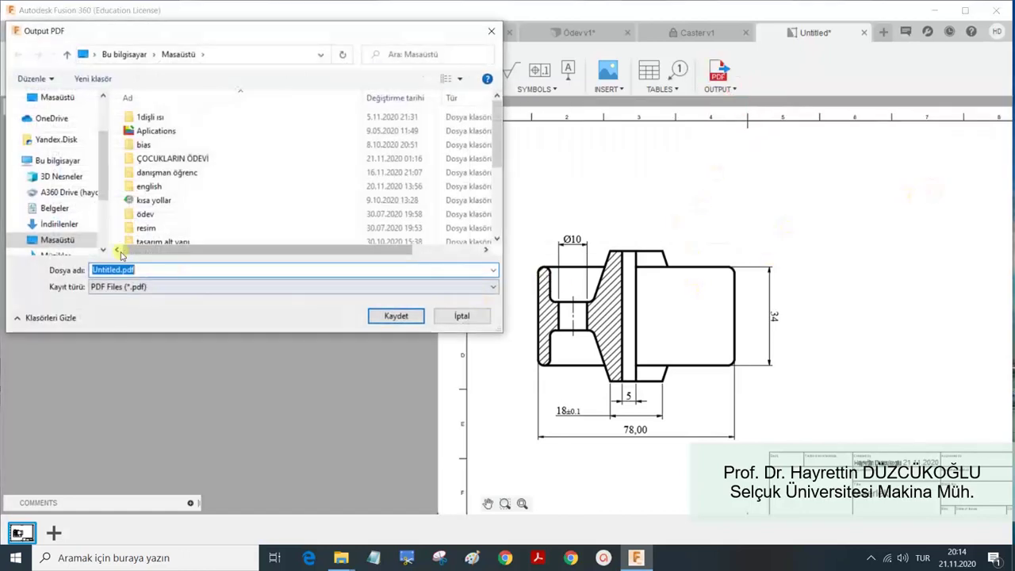
click(392, 317)
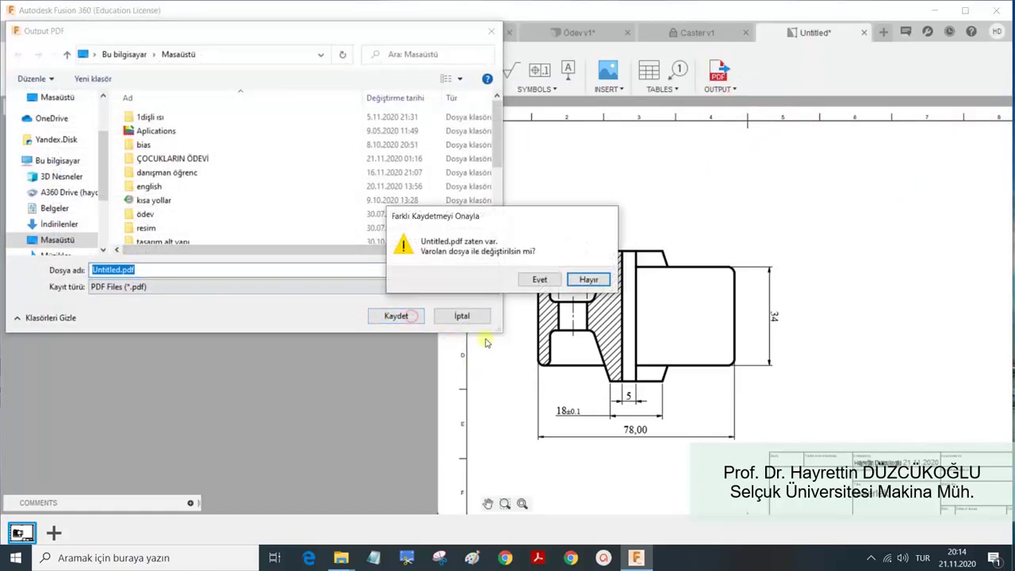
click(538, 281)
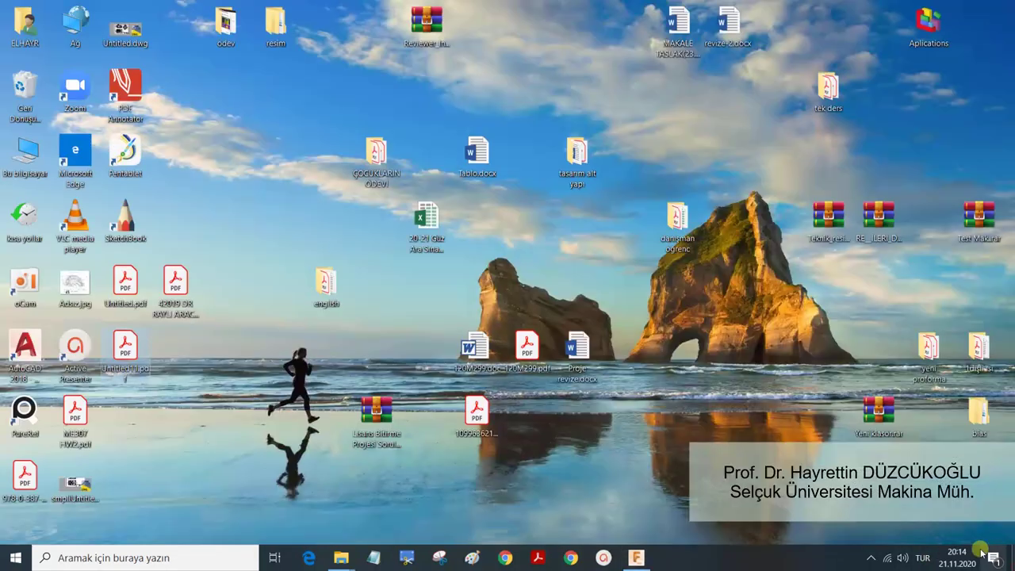
double_click(121, 337)
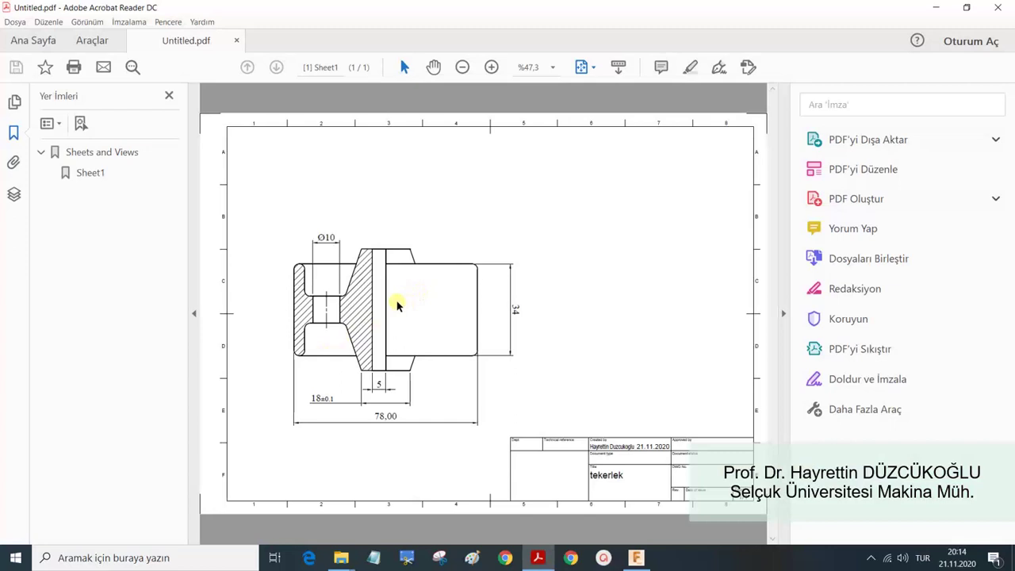
ctrl+scroll(452, 299, up, 3)
ctrl+scroll(452, 295, up, 1)
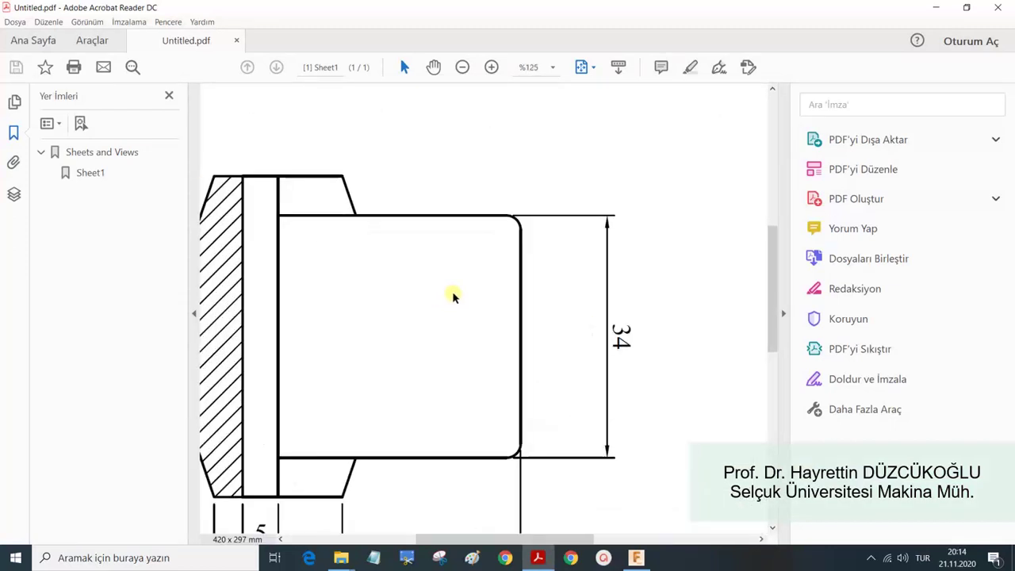
ctrl+scroll(524, 301, up, 1)
ctrl+scroll(523, 302, up, 1)
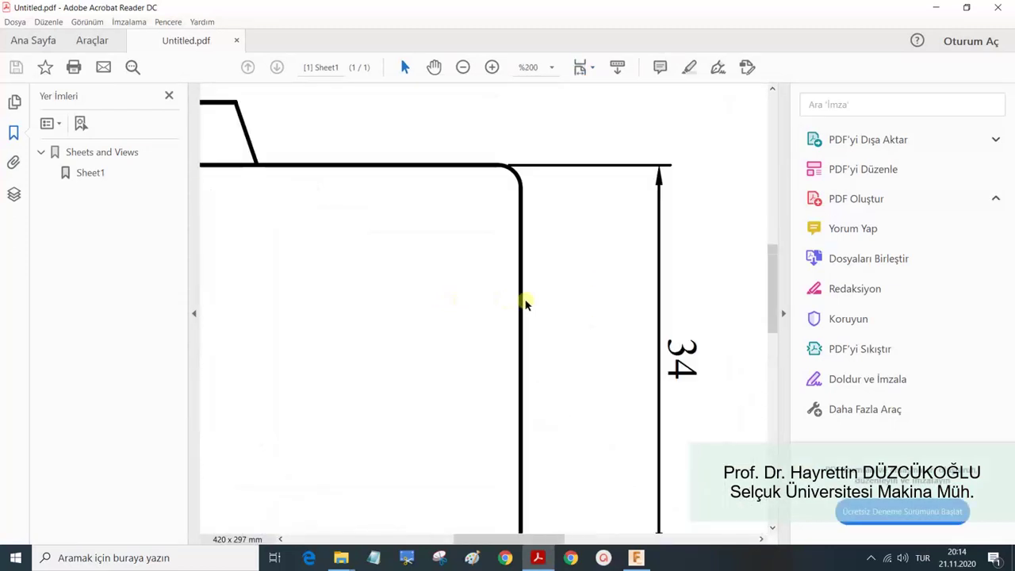
ctrl+scroll(525, 303, up, 1)
ctrl+scroll(526, 301, down, 1)
ctrl+scroll(526, 301, down, 1)
ctrl+scroll(526, 301, down, 2)
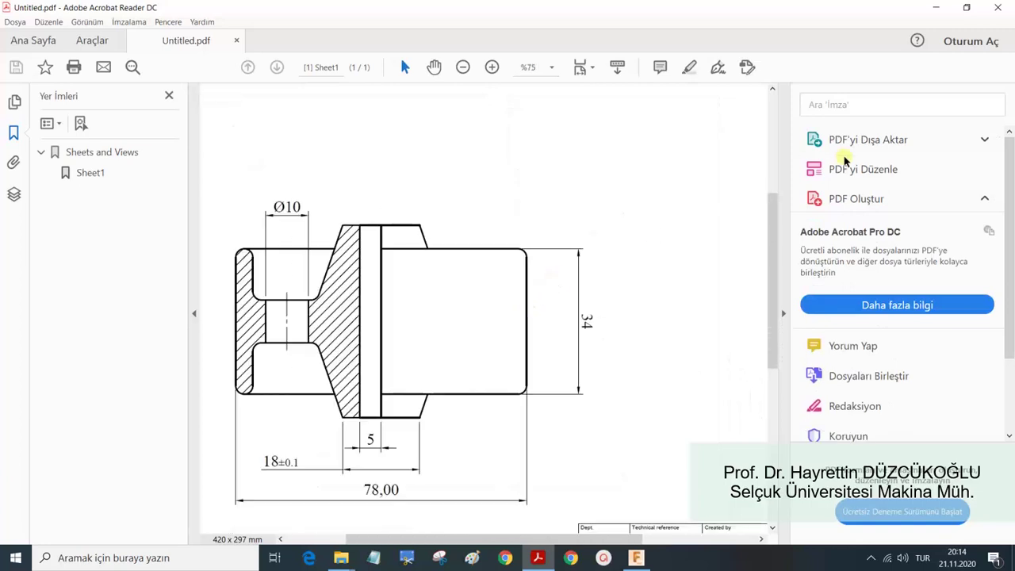
click(998, 8)
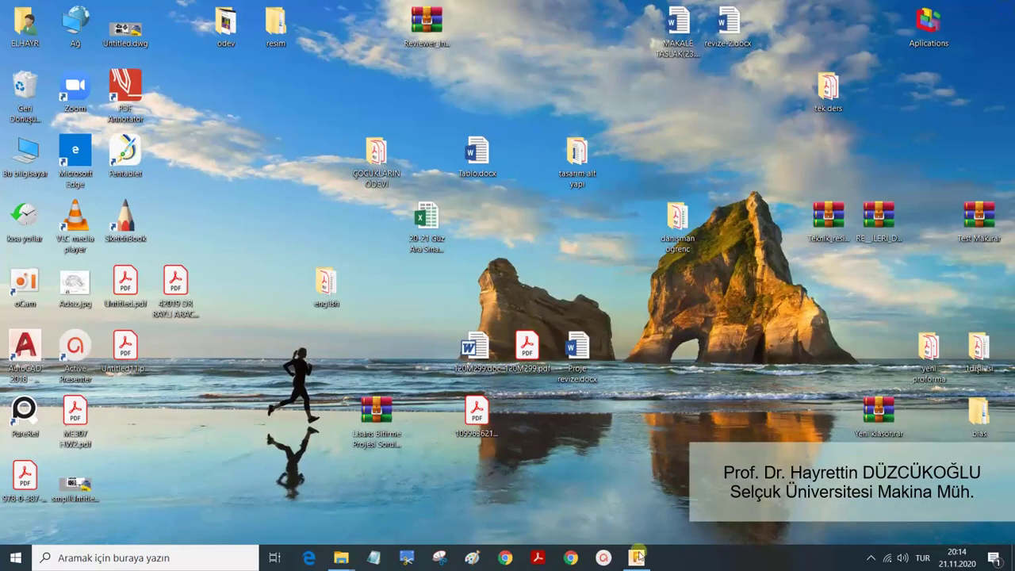
Return to Fusion and start a DWG output using the Simplified DWG format.
click(637, 562)
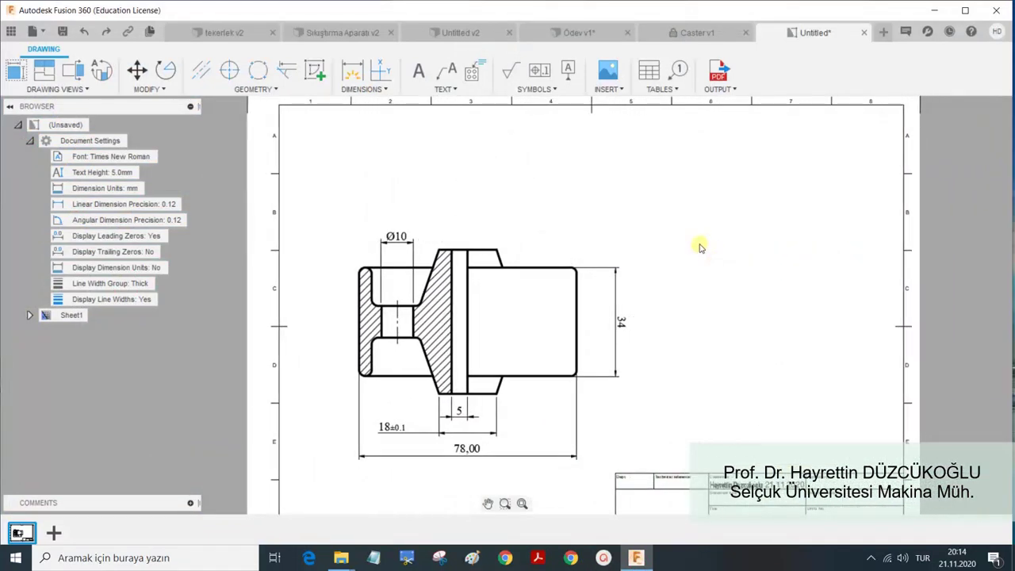
click(737, 87)
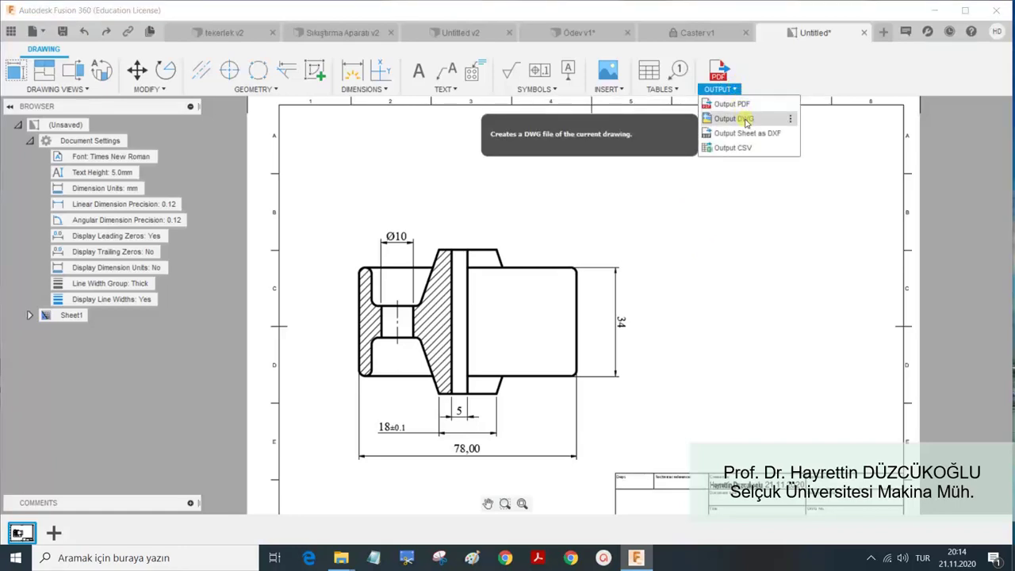
click(745, 123)
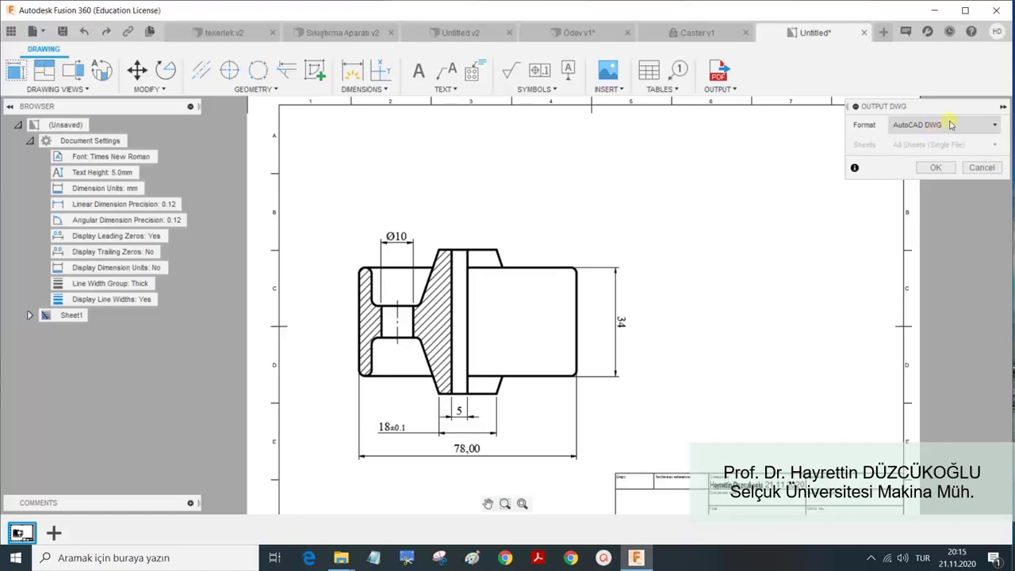
click(951, 125)
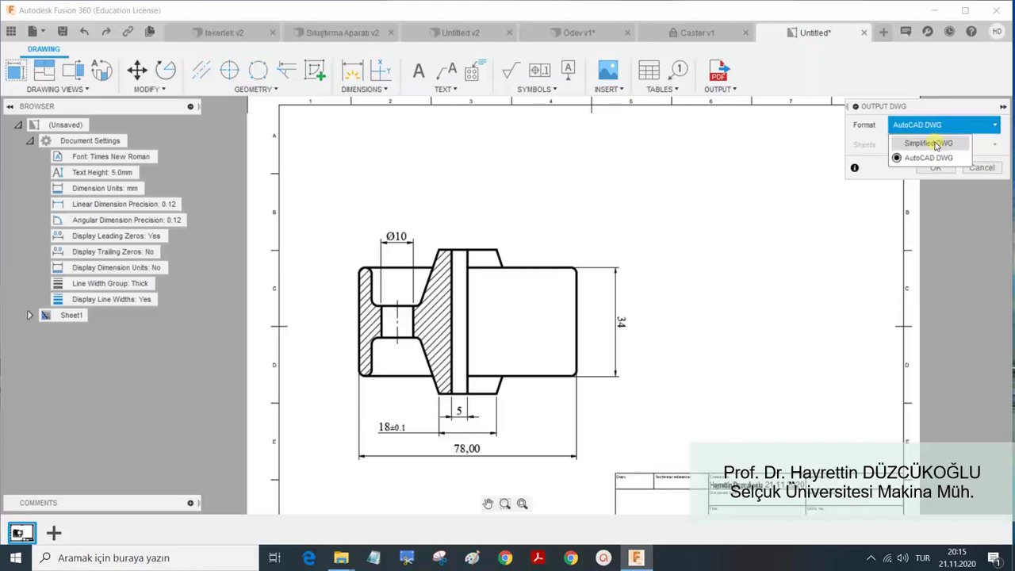
click(937, 143)
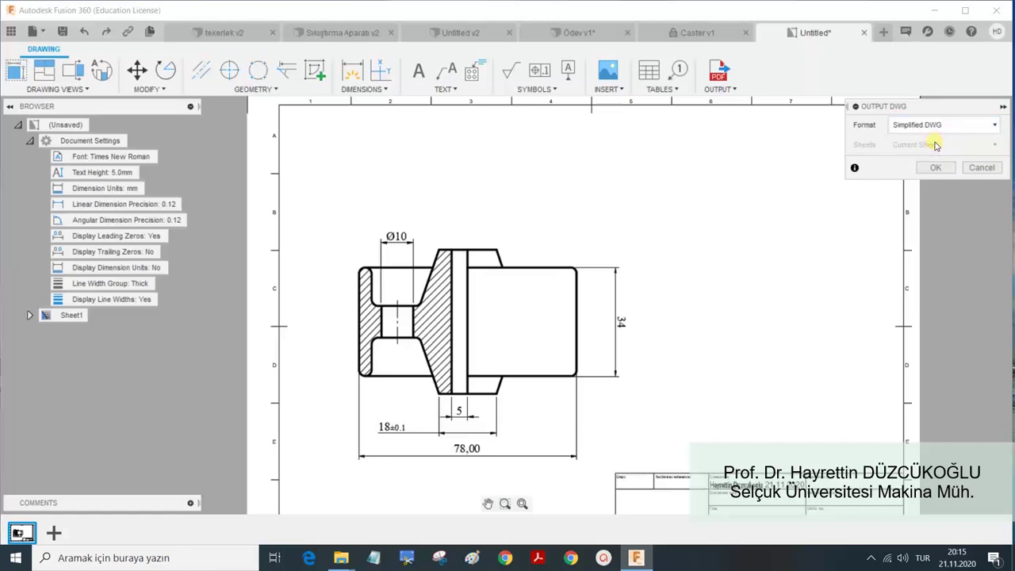
Save the DWG to the desktop as denememememe.dwg and minimise Fusion.
click(935, 168)
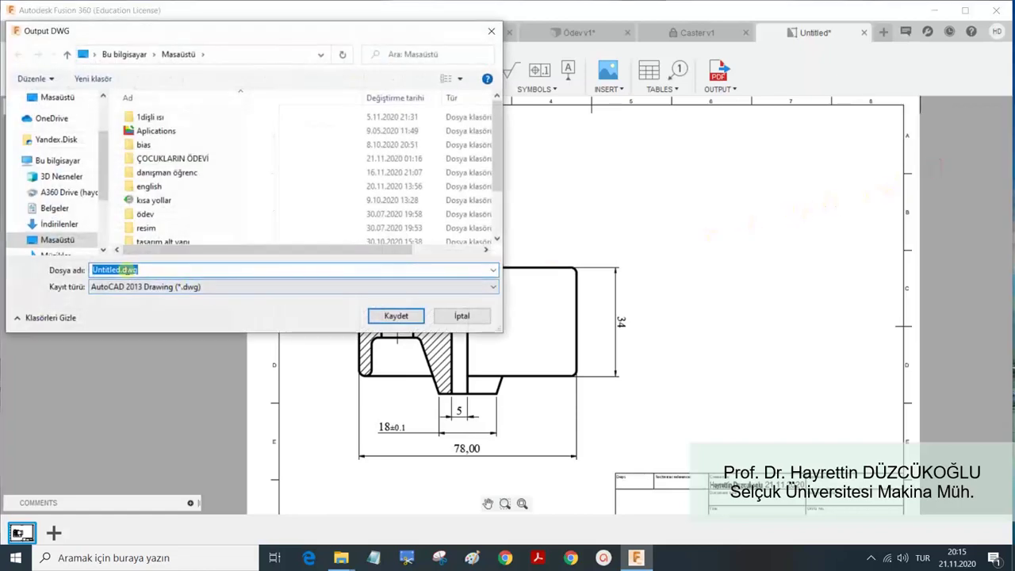
drag(120, 271, 79, 270)
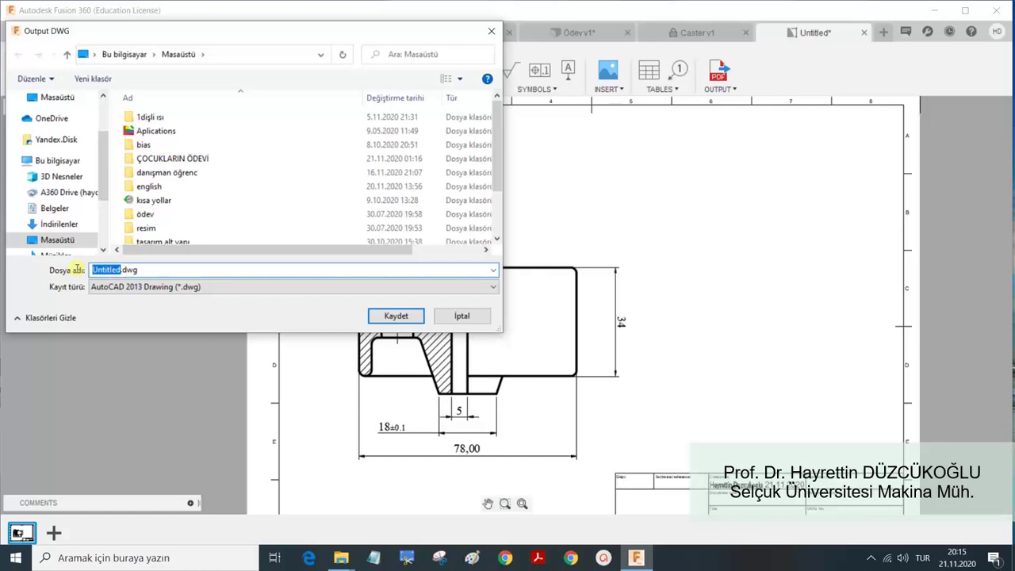
text(denememememe)
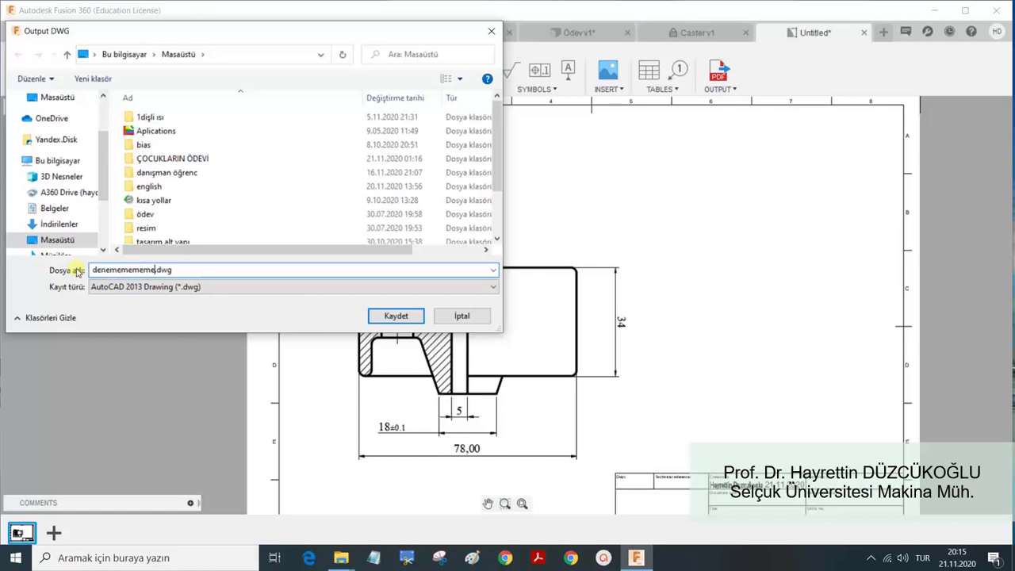
click(397, 316)
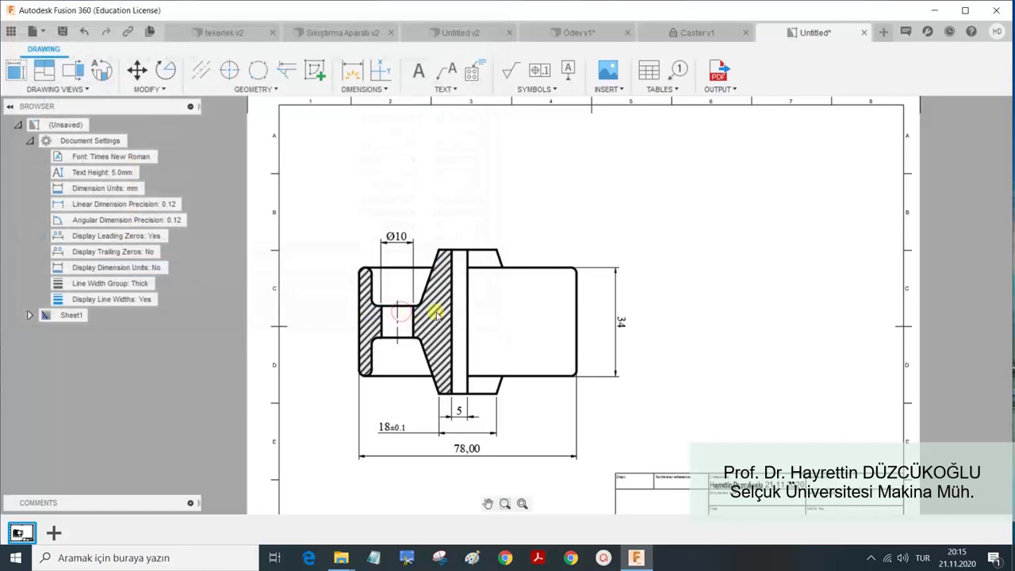
click(1012, 558)
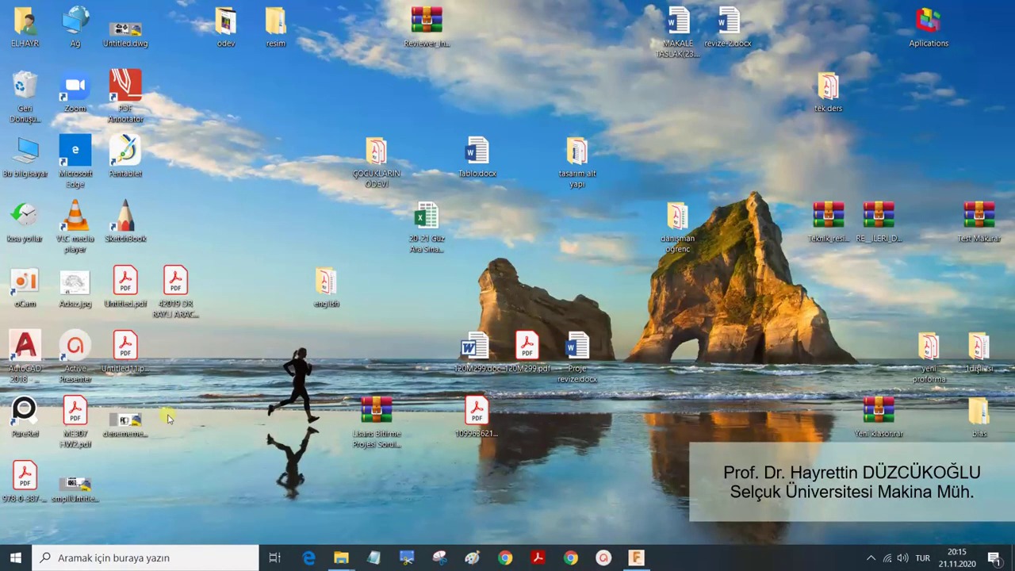
Open denememememe.dwg from the desktop.
double_click(125, 421)
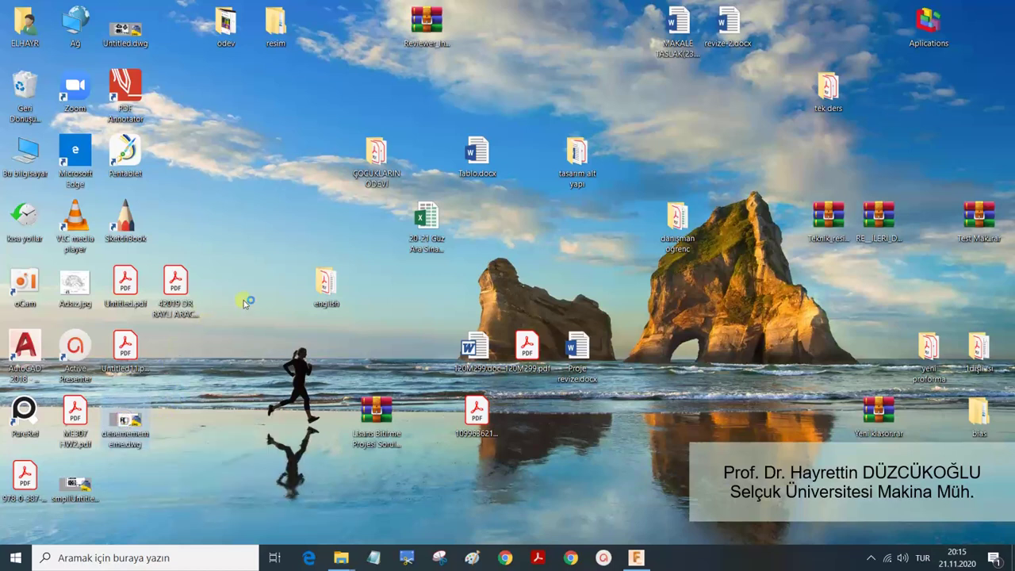
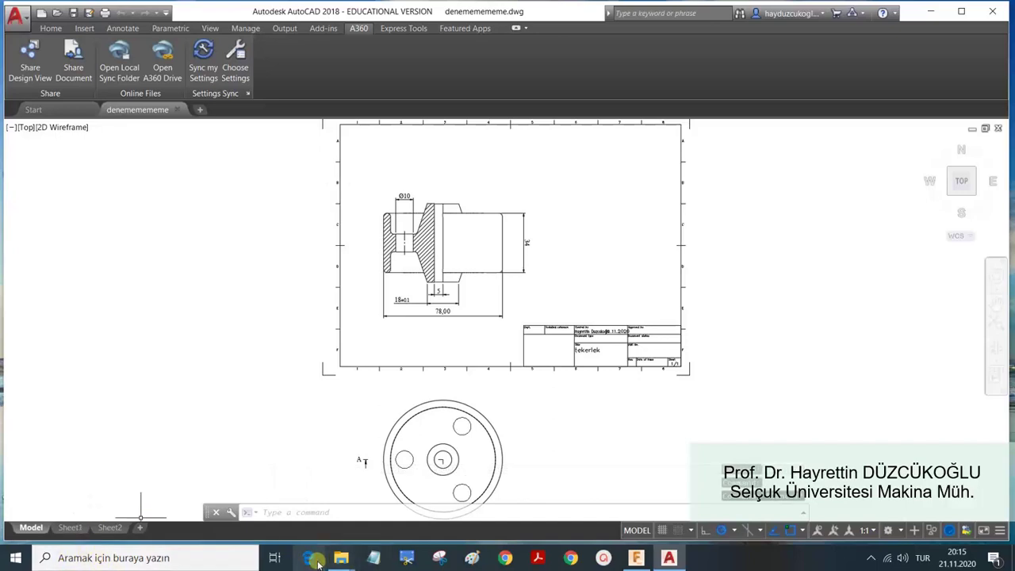
Zoom into the section view and delete the extra vertical lines, including the short one near the top.
scroll(489, 208, up, 2)
scroll(491, 203, up, 2)
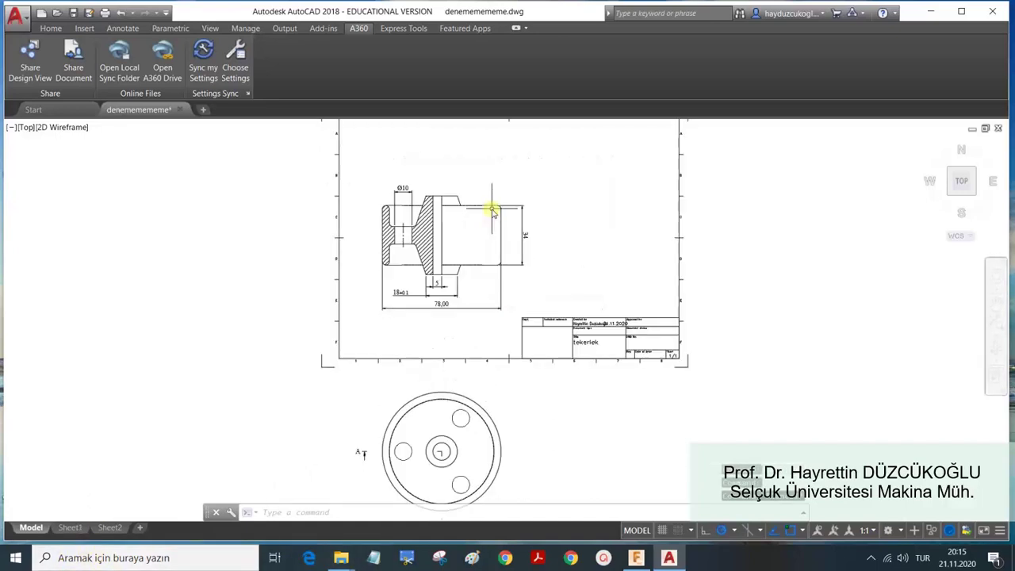
scroll(483, 208, up, 2)
scroll(386, 335, up, 2)
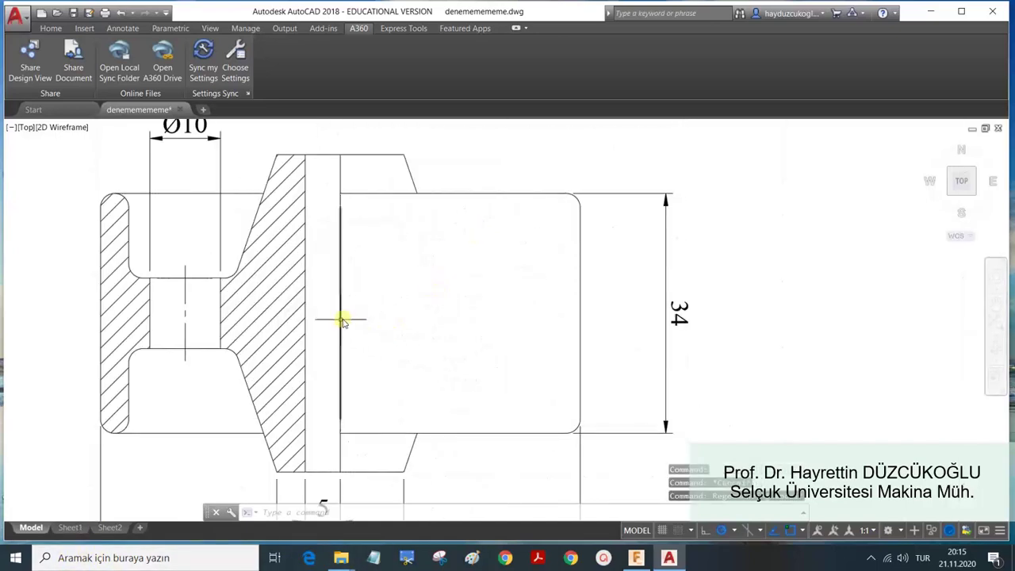
key(Delete)
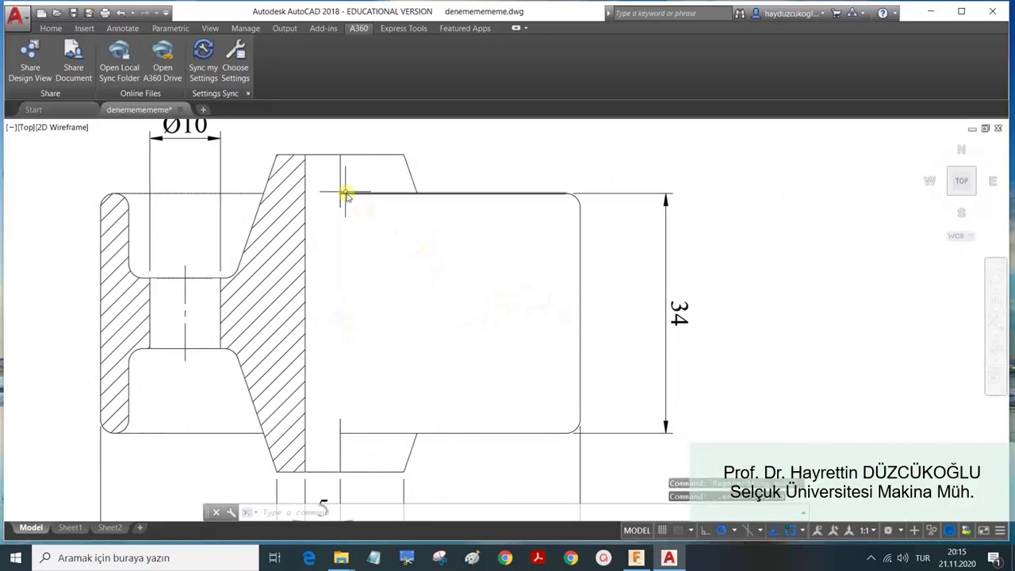
click(340, 186)
key(Delete)
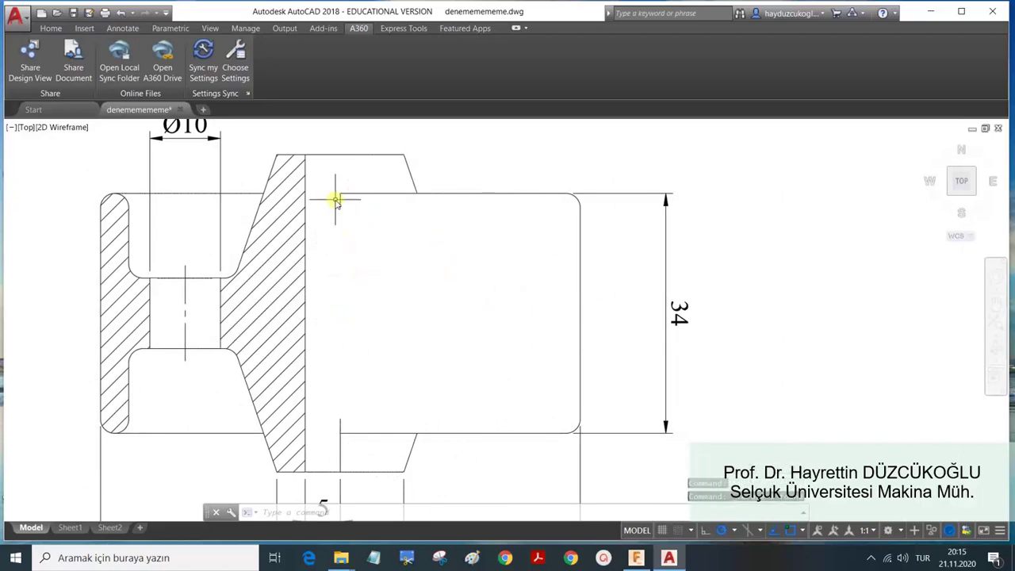
Check the cleaned section, show the Annotate tab, and compare with the Fusion 360 drawing.
scroll(370, 265, up, 4)
scroll(367, 265, down, 4)
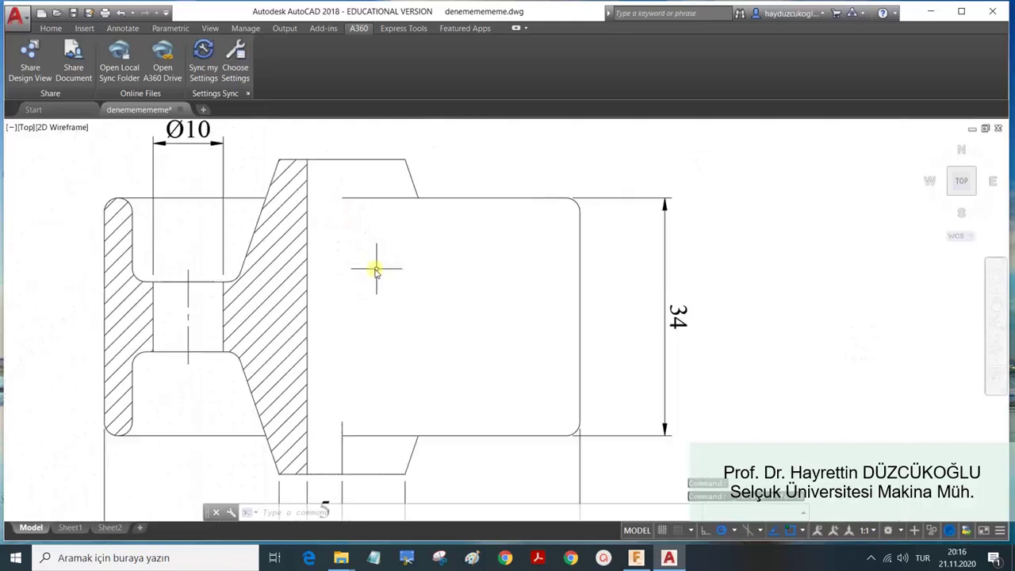
scroll(393, 278, up, 2)
scroll(399, 293, down, 2)
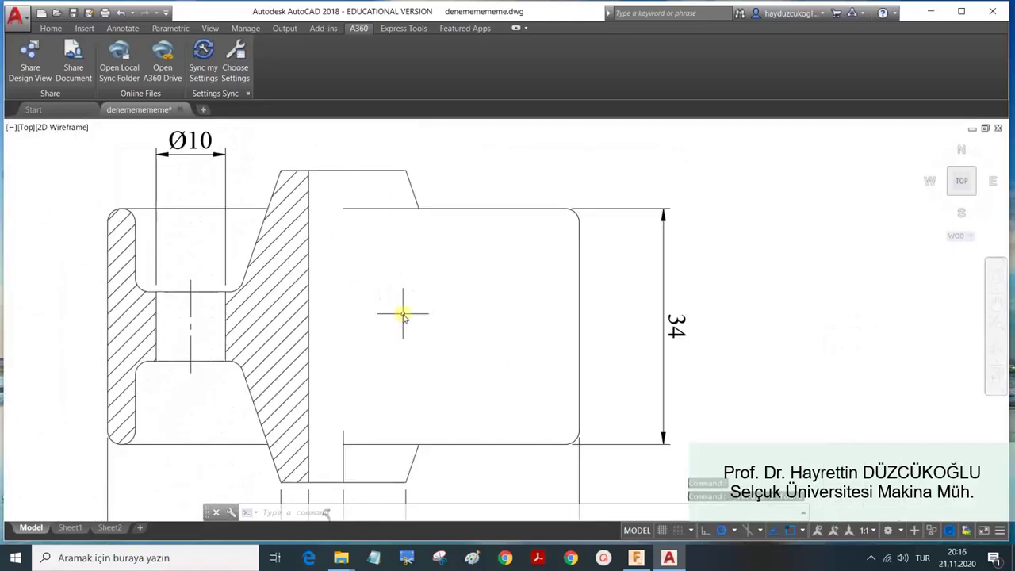
scroll(403, 315, up, 2)
scroll(405, 311, up, 2)
scroll(405, 311, down, 4)
scroll(407, 314, down, 4)
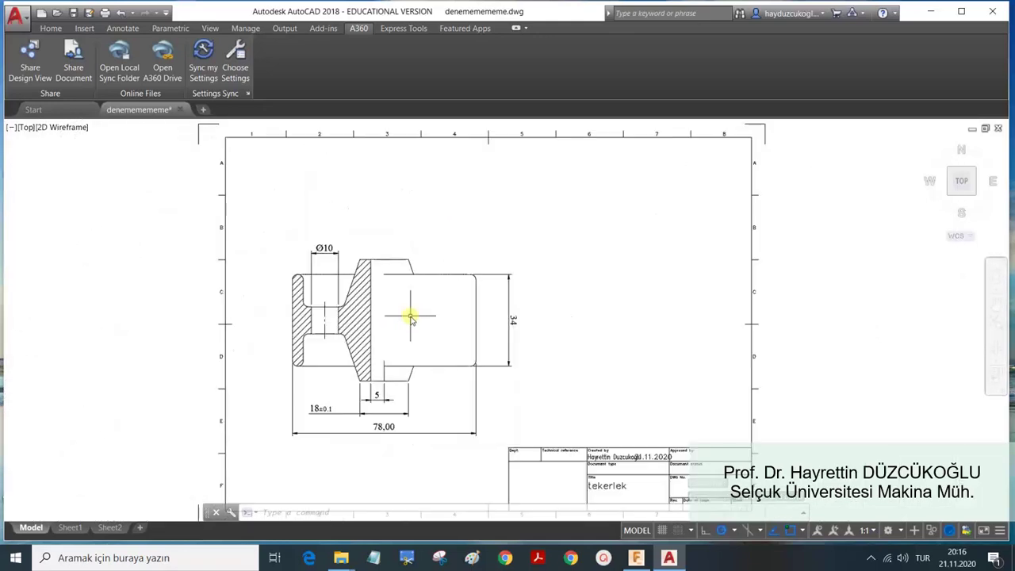
scroll(418, 301, up, 1)
scroll(356, 294, down, 3)
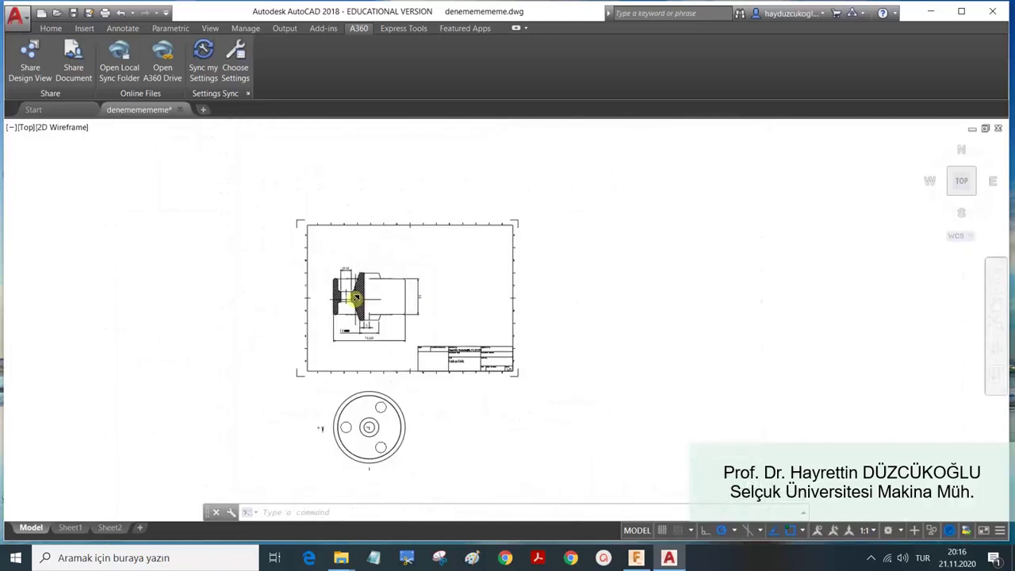
scroll(357, 297, up, 3)
scroll(360, 299, up, 5)
scroll(361, 299, down, 3)
scroll(369, 305, down, 3)
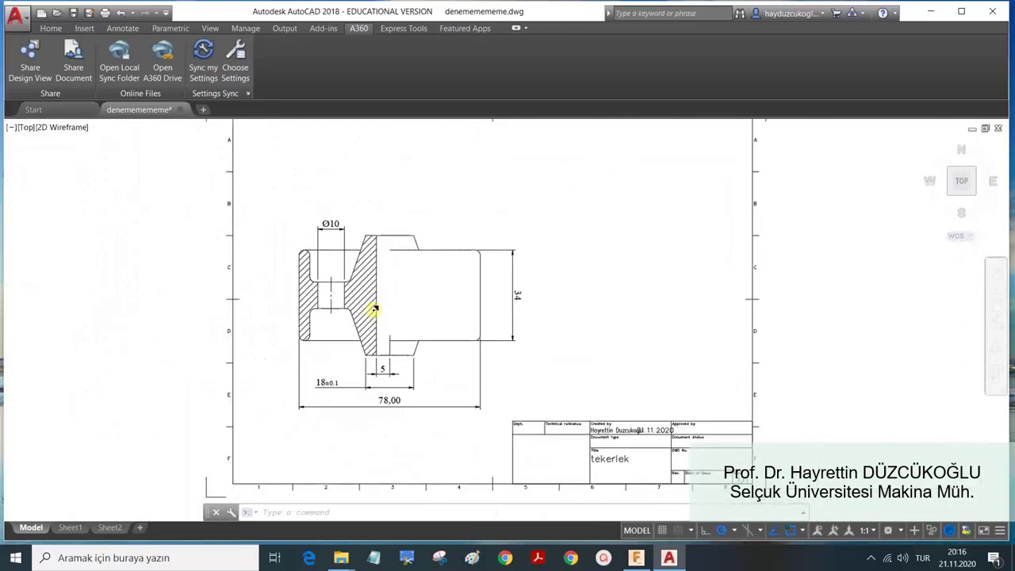
scroll(415, 367, up, 6)
scroll(416, 366, down, 3)
scroll(396, 356, down, 4)
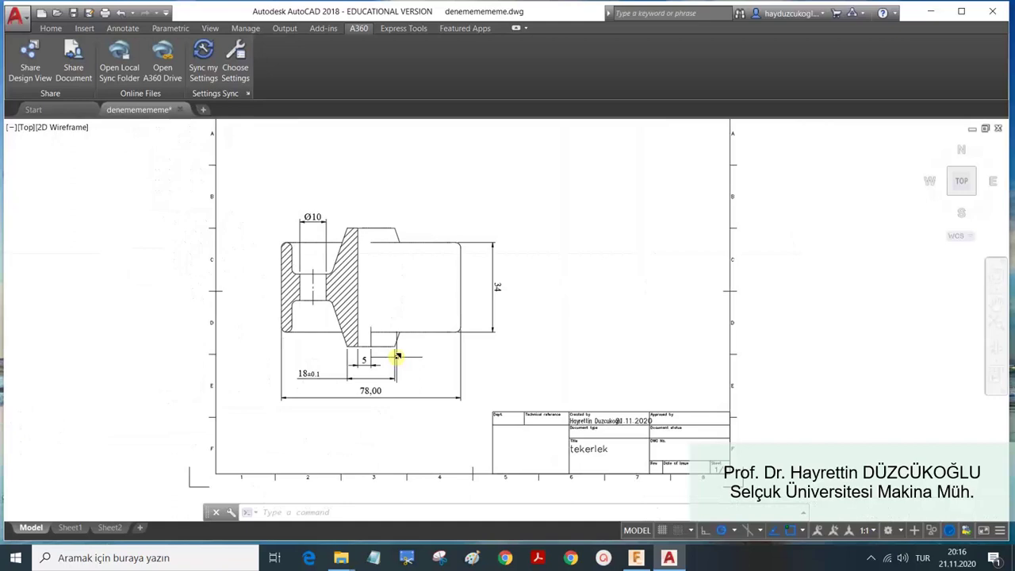
scroll(401, 349, down, 2)
scroll(401, 347, up, 2)
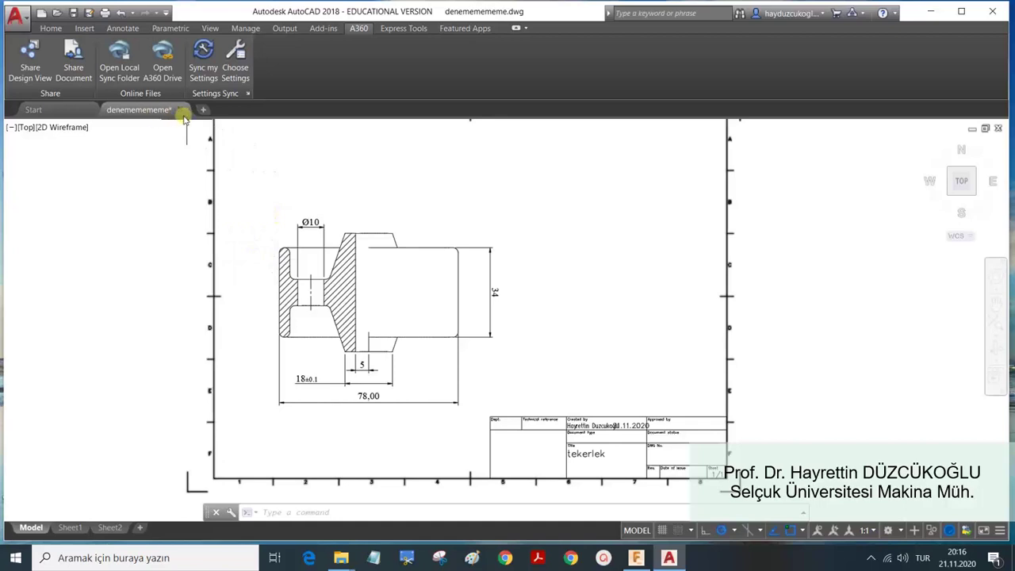
click(127, 30)
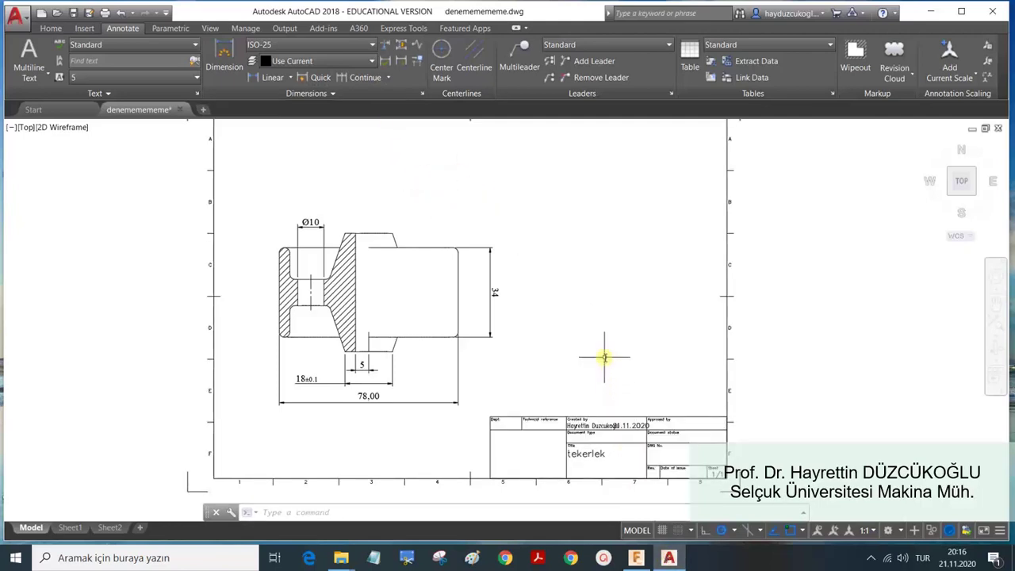
click(640, 558)
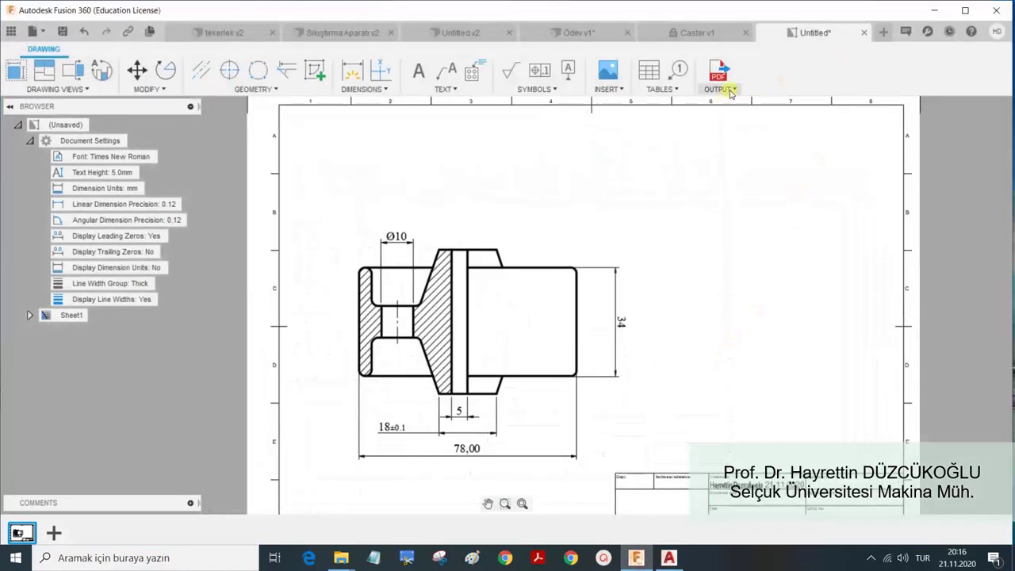
Export the drawing as AutoCAD DWG yandınnnnd.dwg to the Desktop and open it in AutoCAD.
click(731, 93)
click(733, 118)
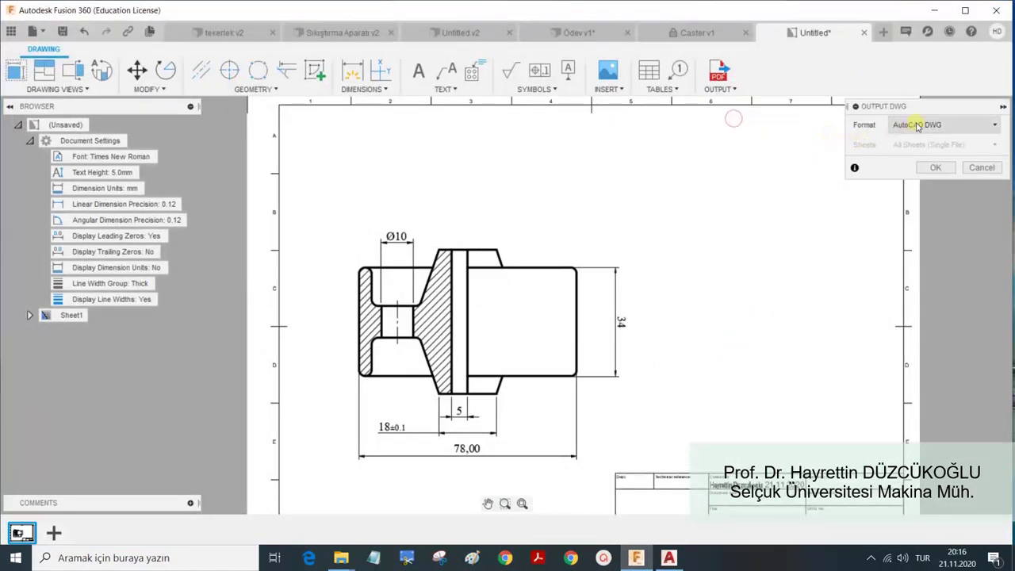
click(937, 169)
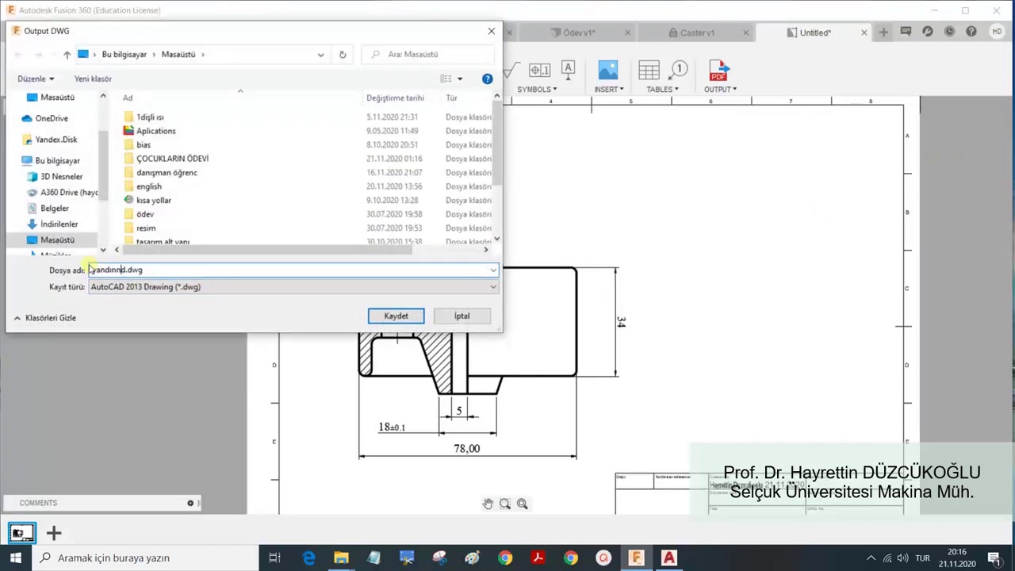
key(Return)
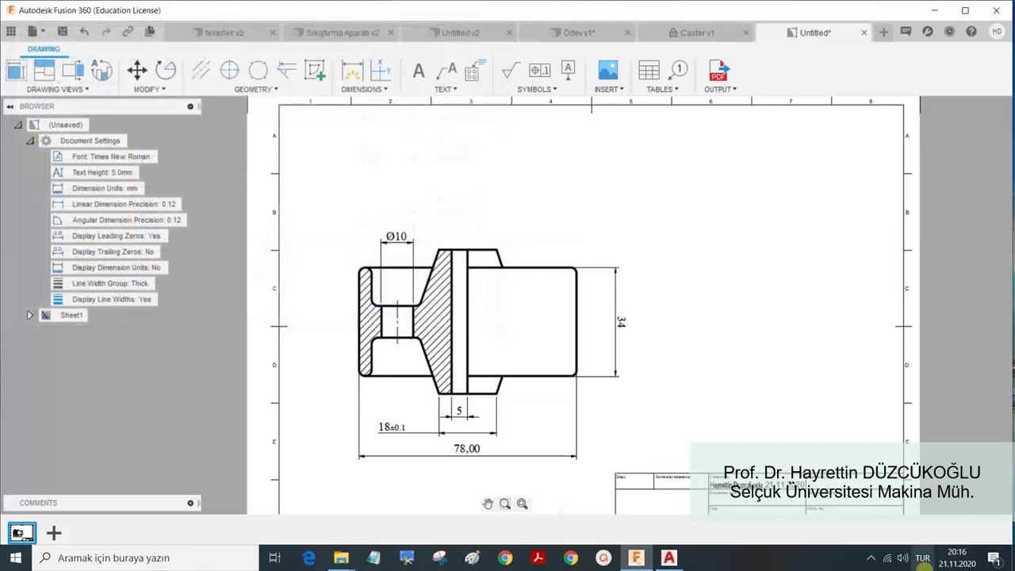
click(1009, 563)
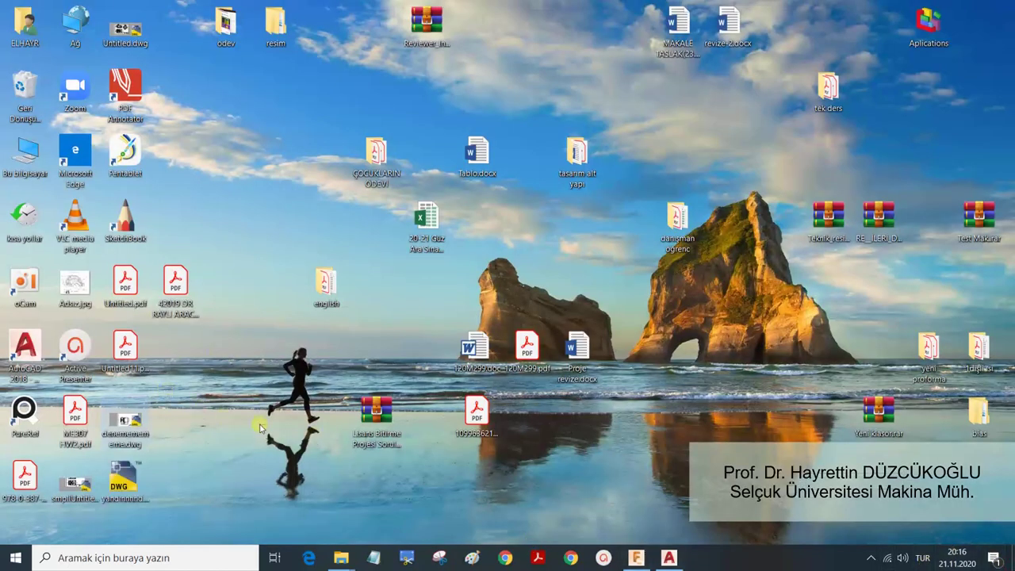
double_click(125, 488)
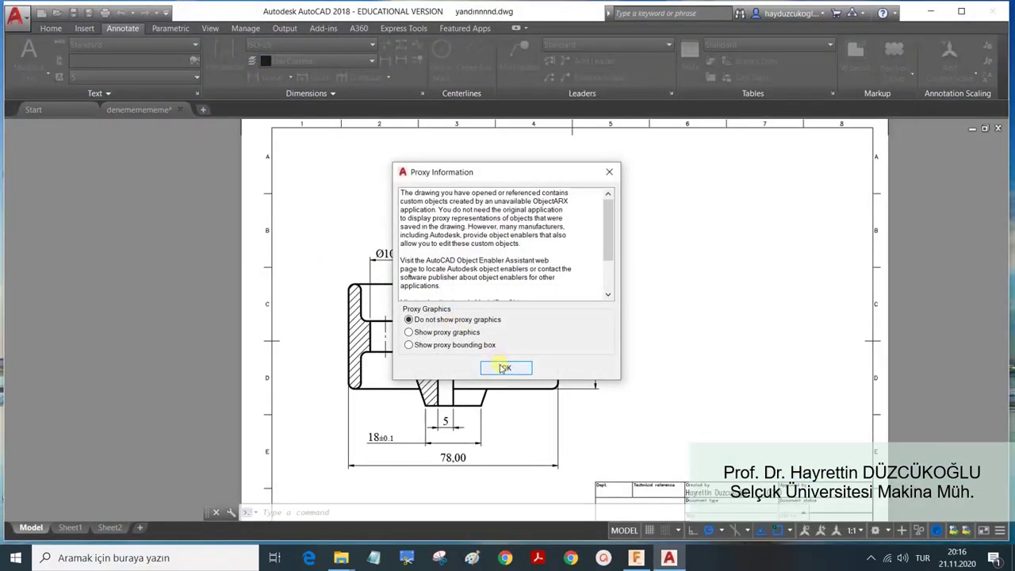
Dismiss the Proxy Information notice, then delete the Sheet1 drawing view and undo to restore it.
click(504, 367)
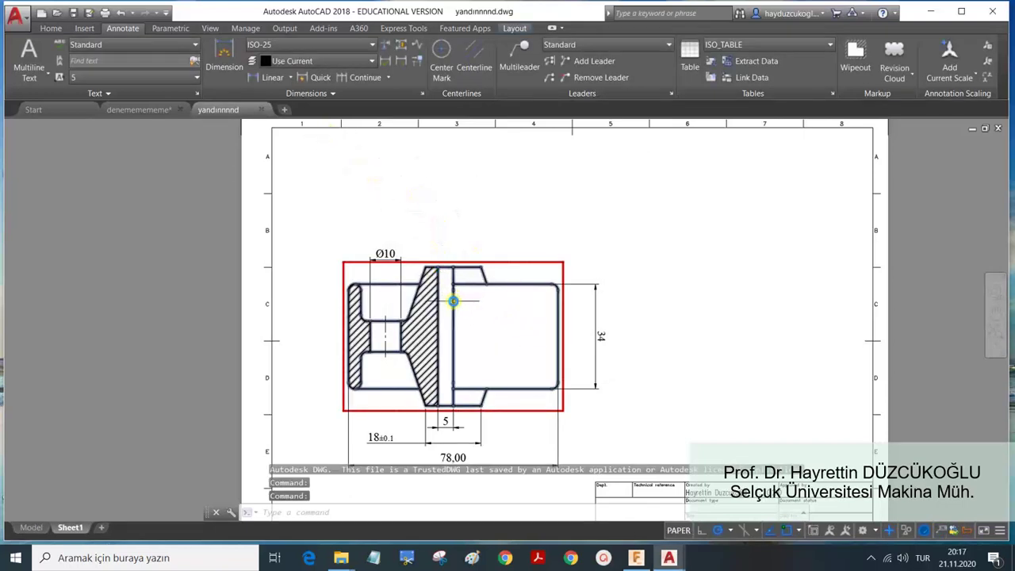
click(453, 301)
key(Delete)
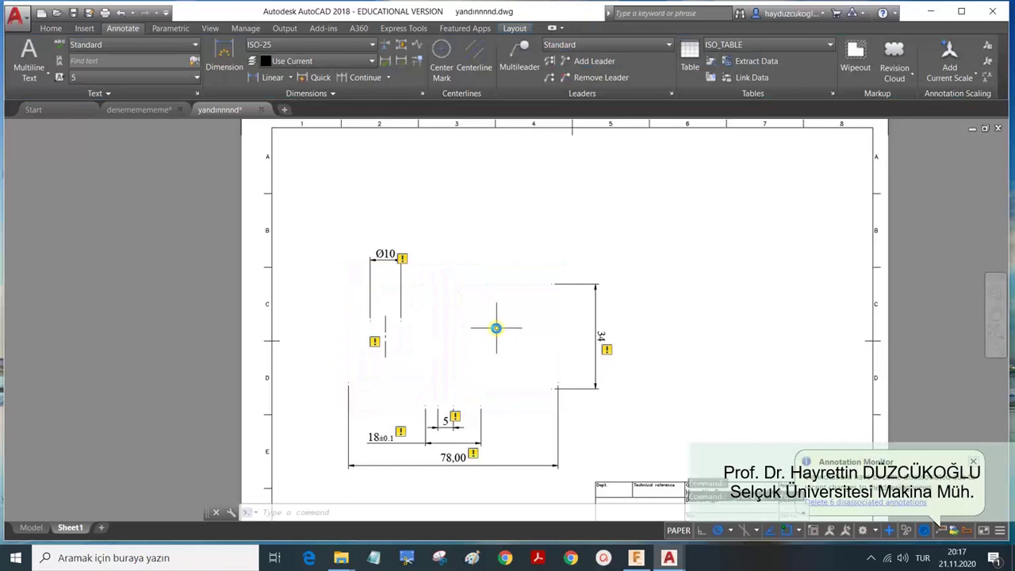
key(ctrl+z)
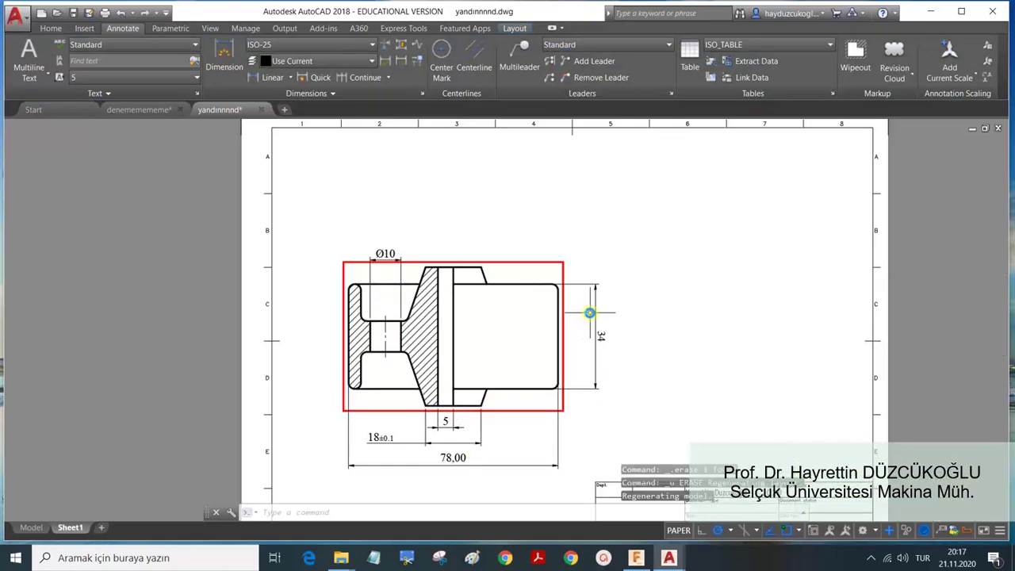